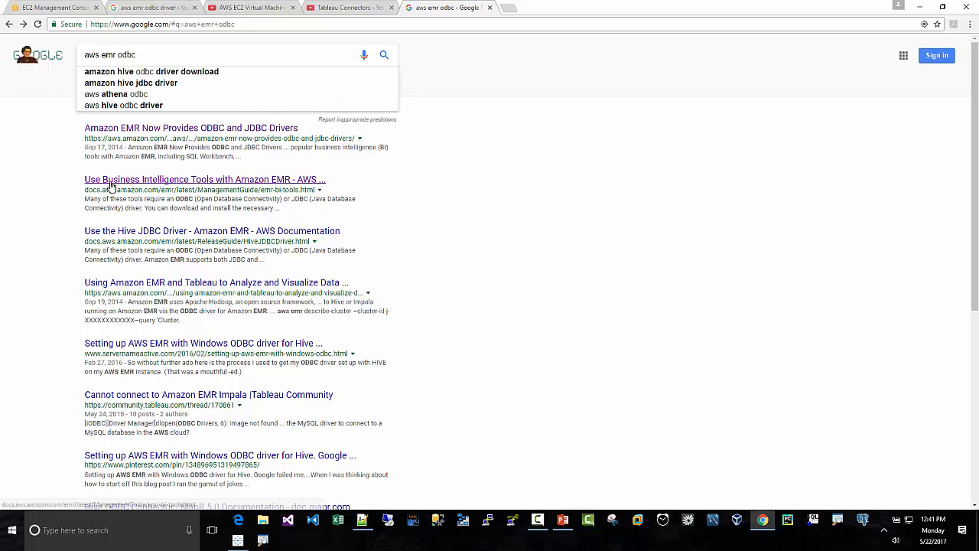
- Open the AWS documentation page on business intelligence tools with Amazon EMR and download AmazonHiveODBC_1.1.1.1001.zip
click(268, 180)
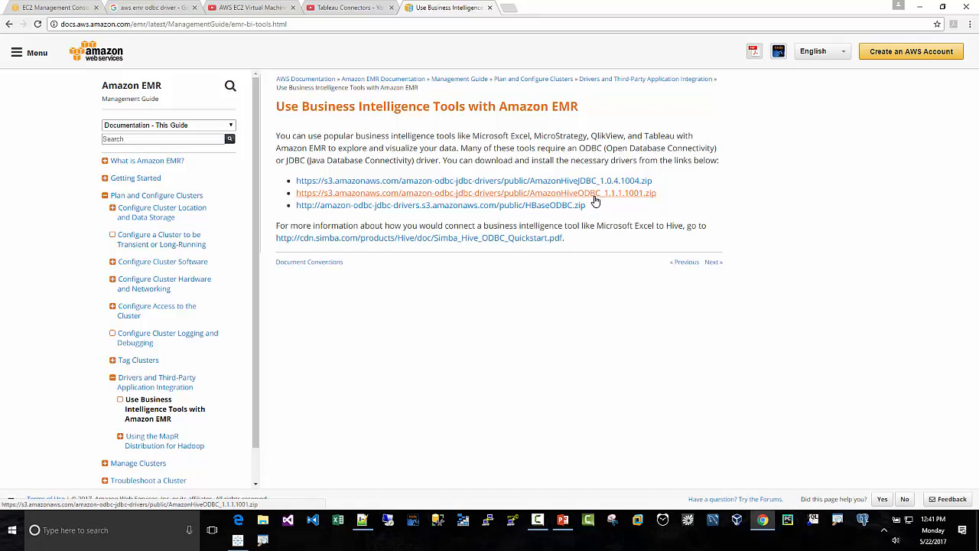
click(538, 197)
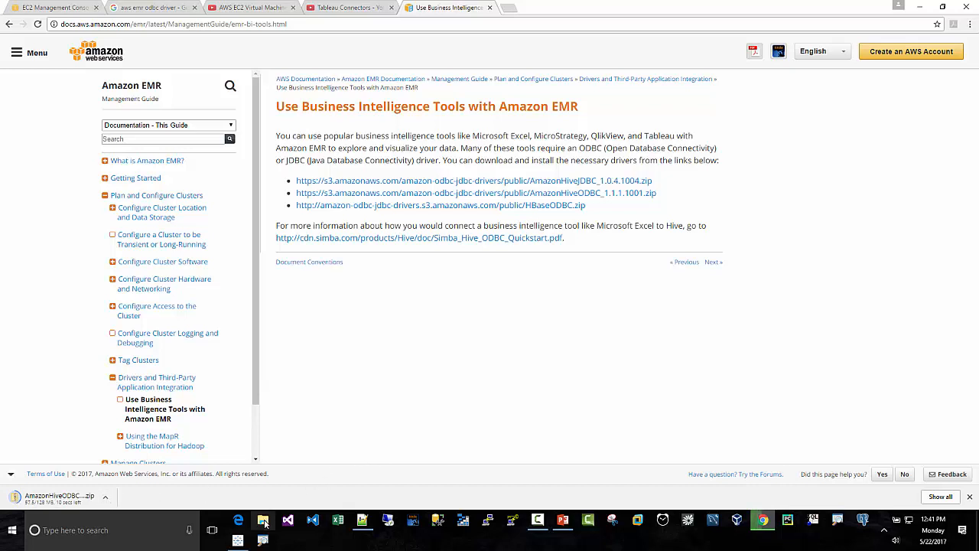
- Open ODBC Data Sources (64-bit) and view the existing system data sources
click(137, 531)
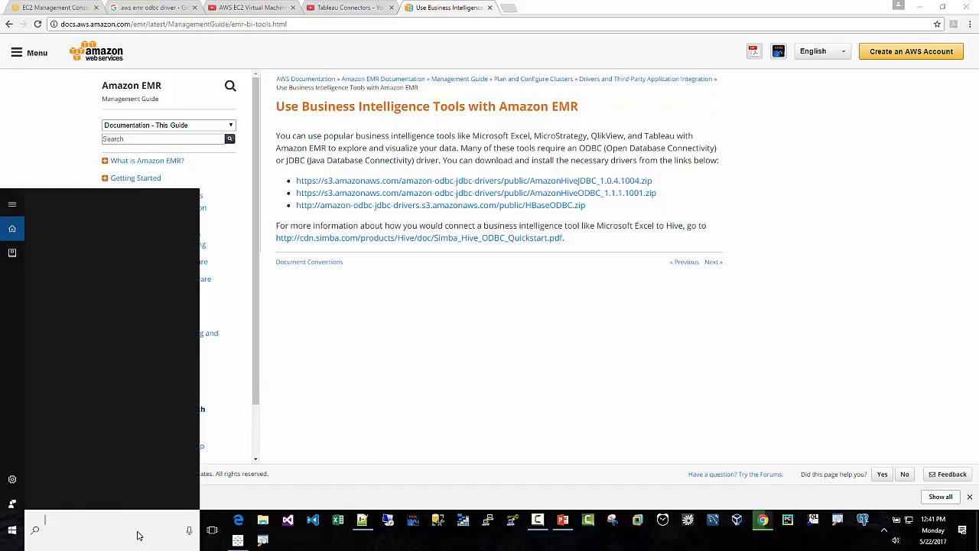
text(odbc)
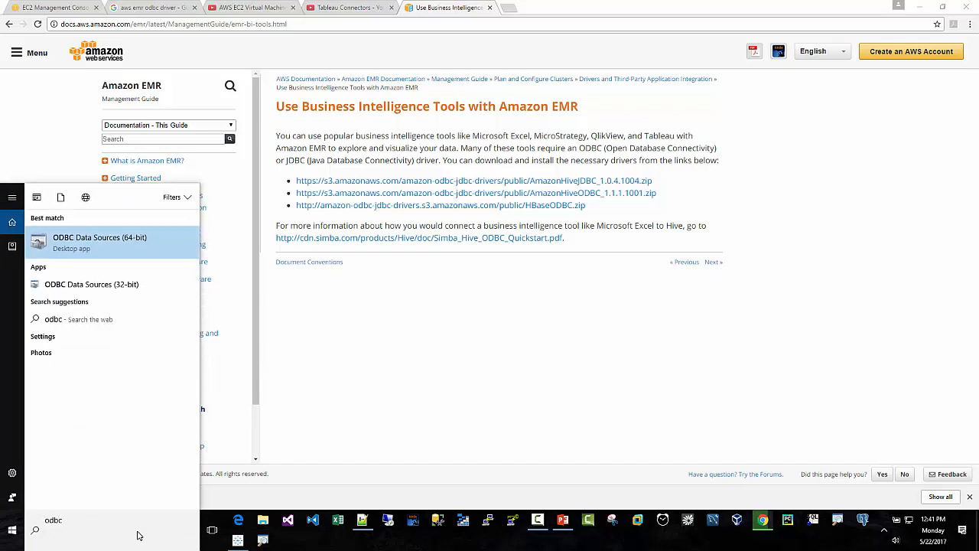
key(Return)
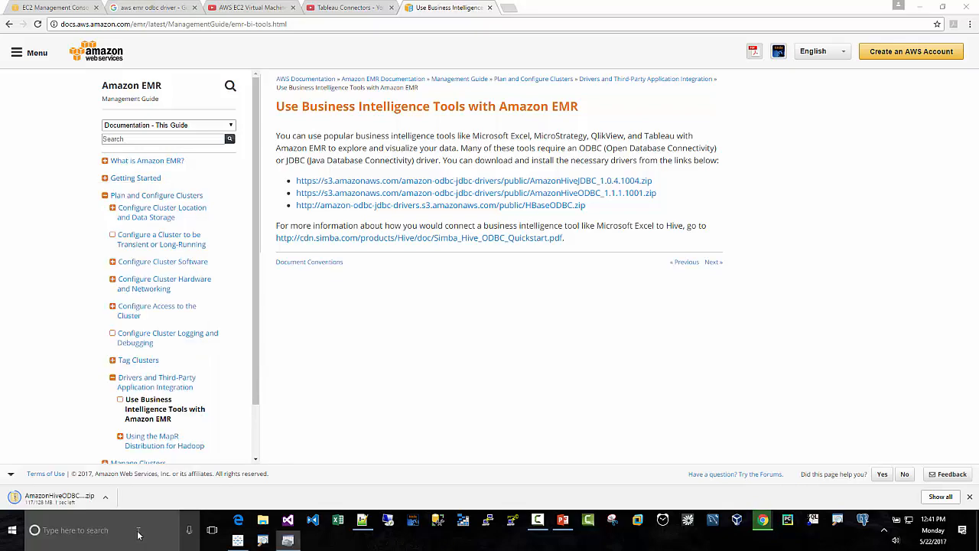
click(391, 192)
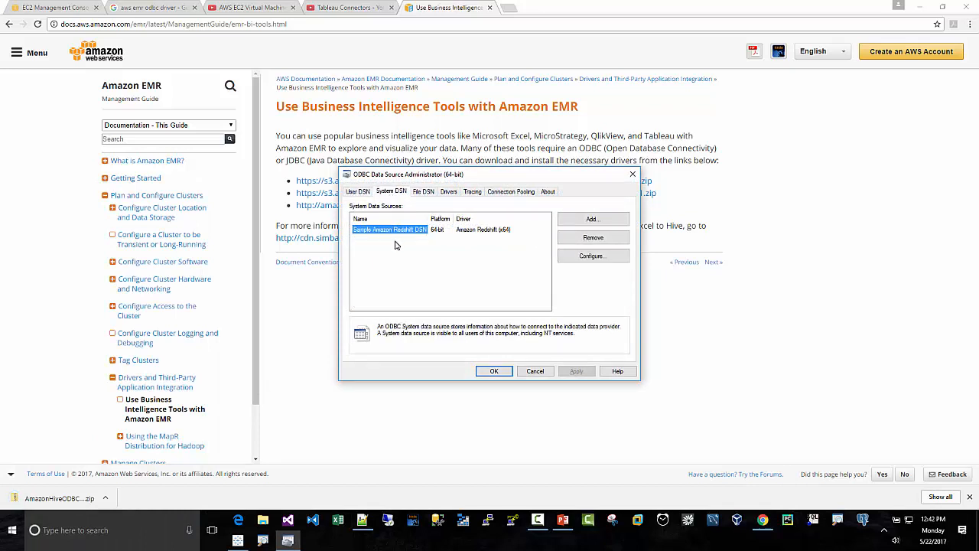
- Extract AmazonHiveODBC_1.1.1.1001.zip in the Downloads folder to its own folder
click(262, 522)
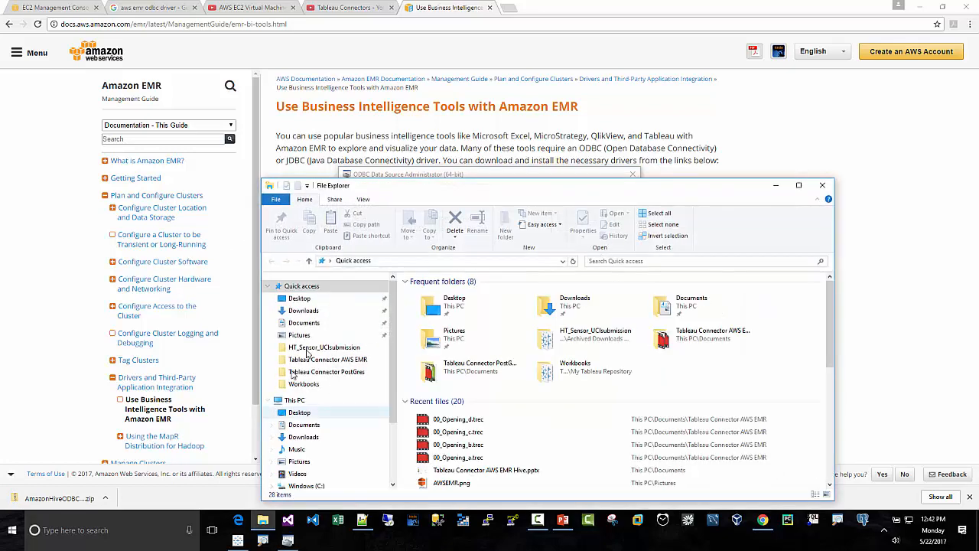
click(303, 311)
drag(449, 185, 330, 80)
right_click(326, 213)
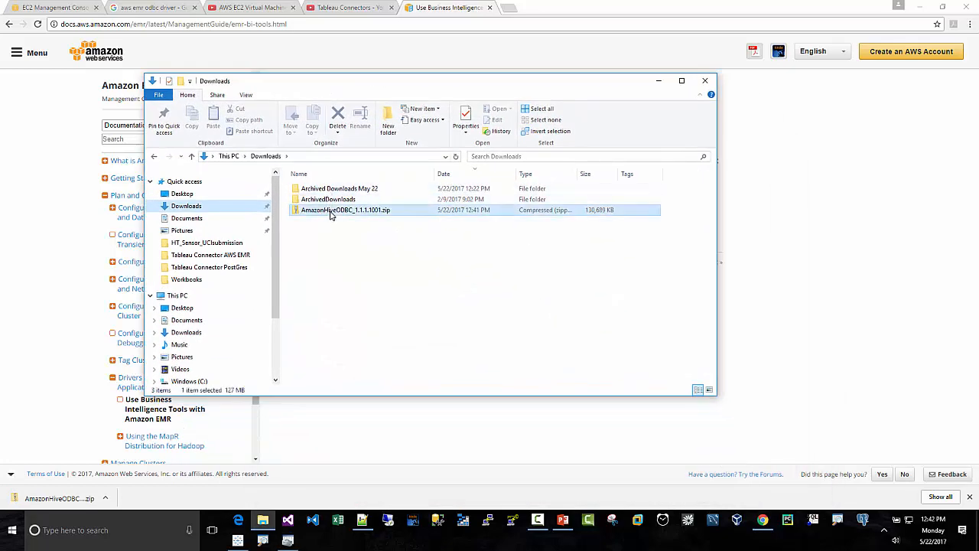
click(360, 245)
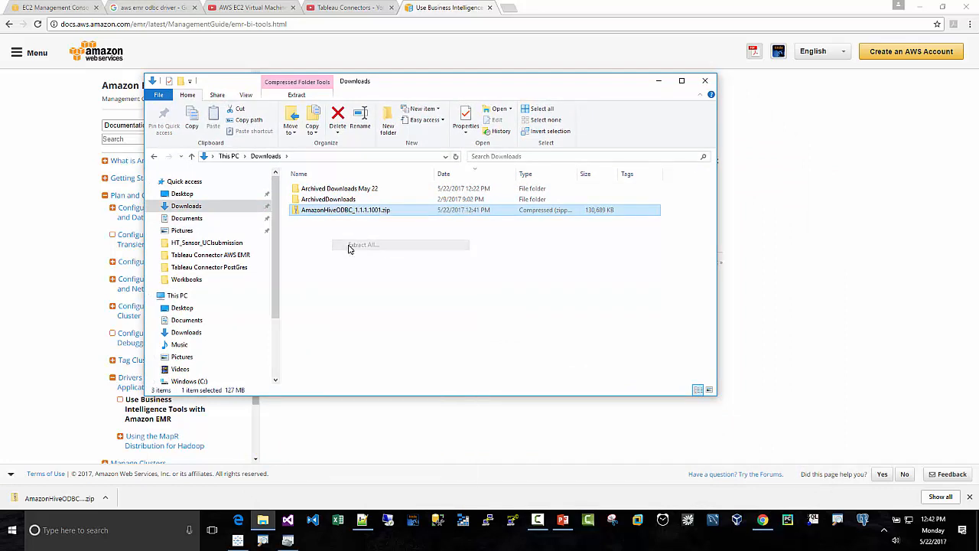
click(579, 358)
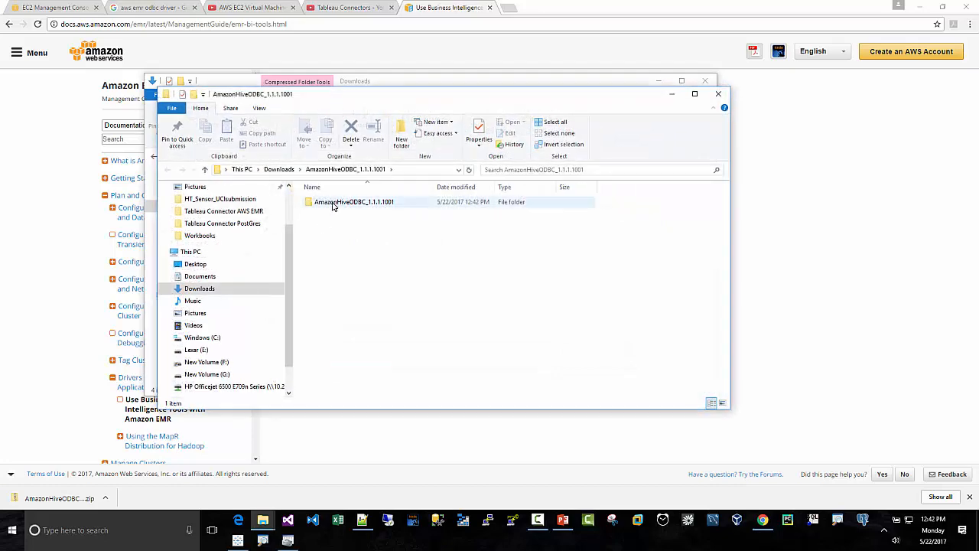
- Launch the installer AmazonHiveODBC64.msi from the Windows subfolder of the extracted AmazonHiveODBC_1.1.1.1001 folder
double_click(331, 204)
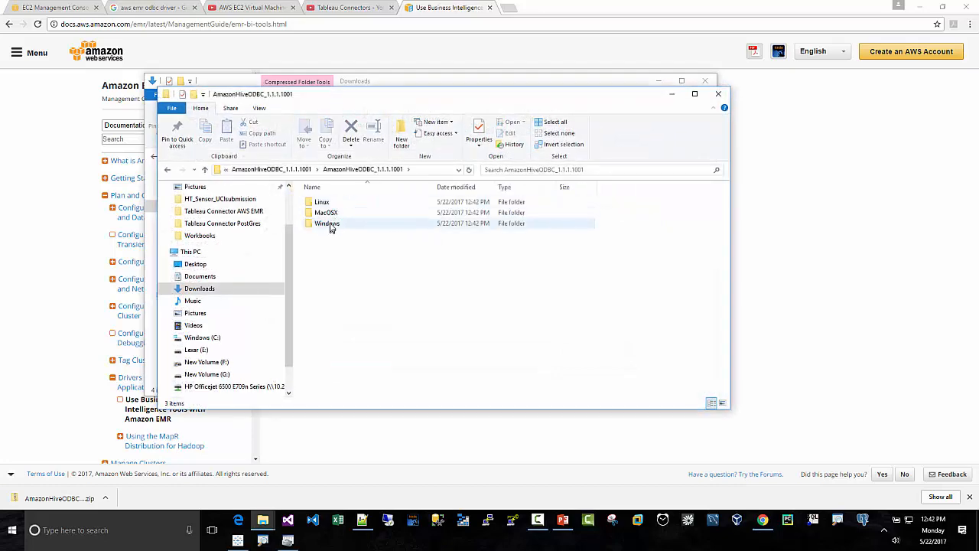
double_click(330, 224)
click(333, 214)
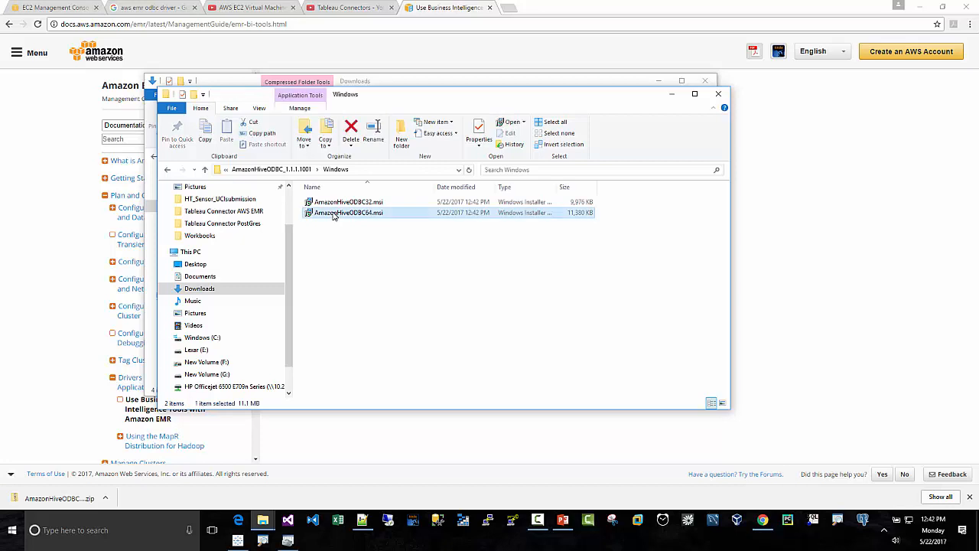
right_click(335, 217)
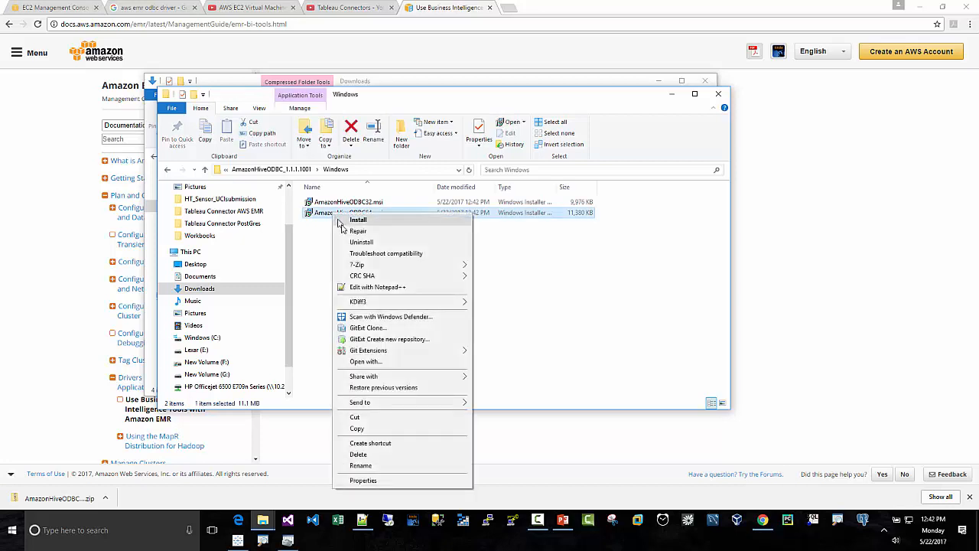
click(357, 221)
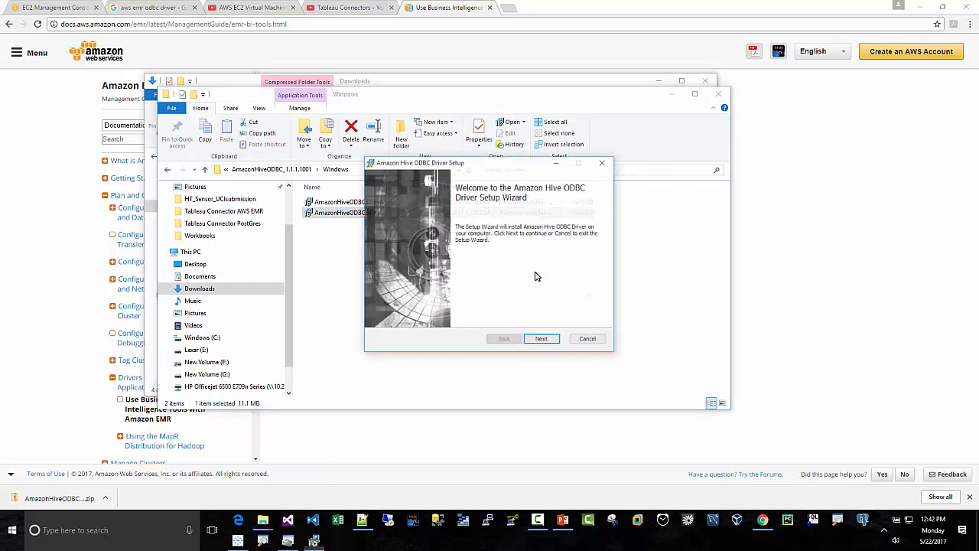
- Accept the license agreement and install the Amazon Hive ODBC Driver in C:\Program Files\Amazon Hive ODBC Driver\, finishing the setup wizard
click(542, 340)
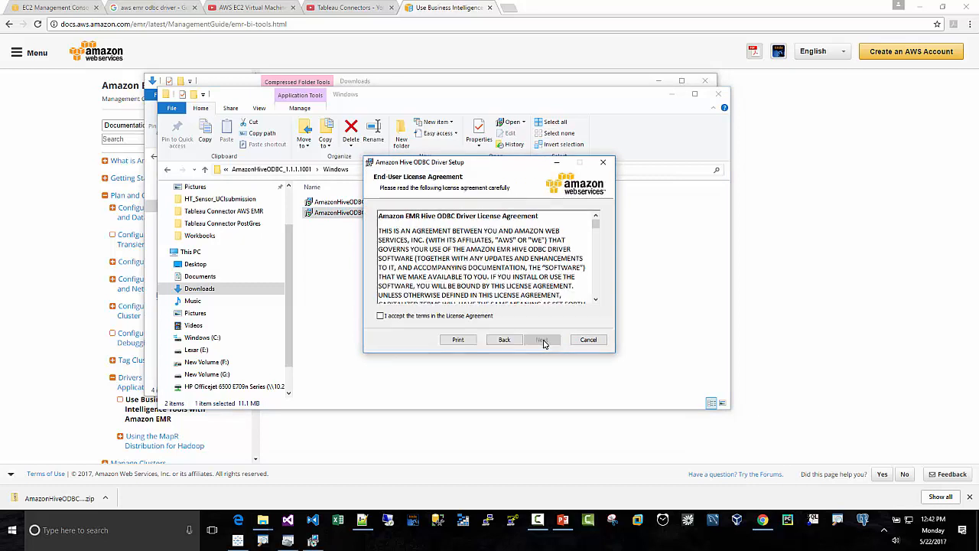
click(387, 316)
click(542, 340)
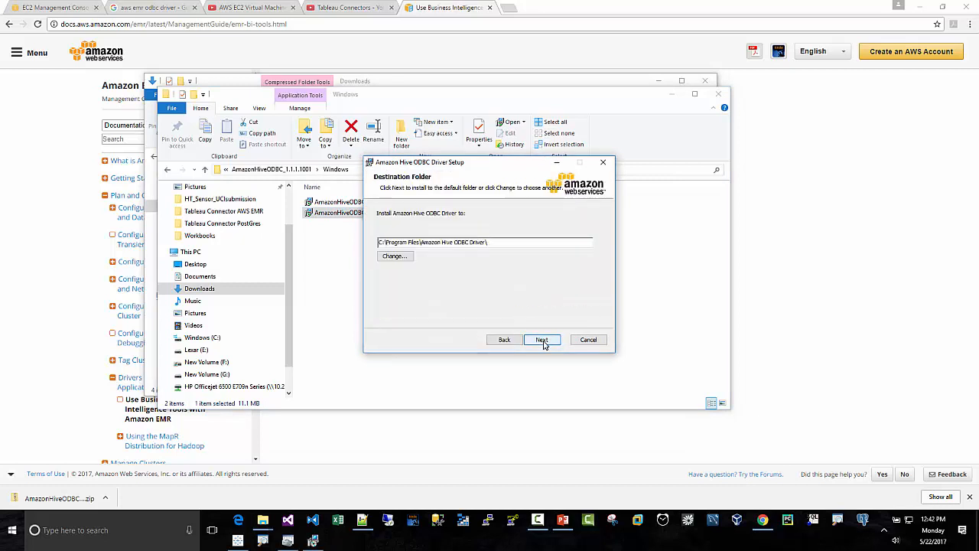
click(541, 340)
click(539, 340)
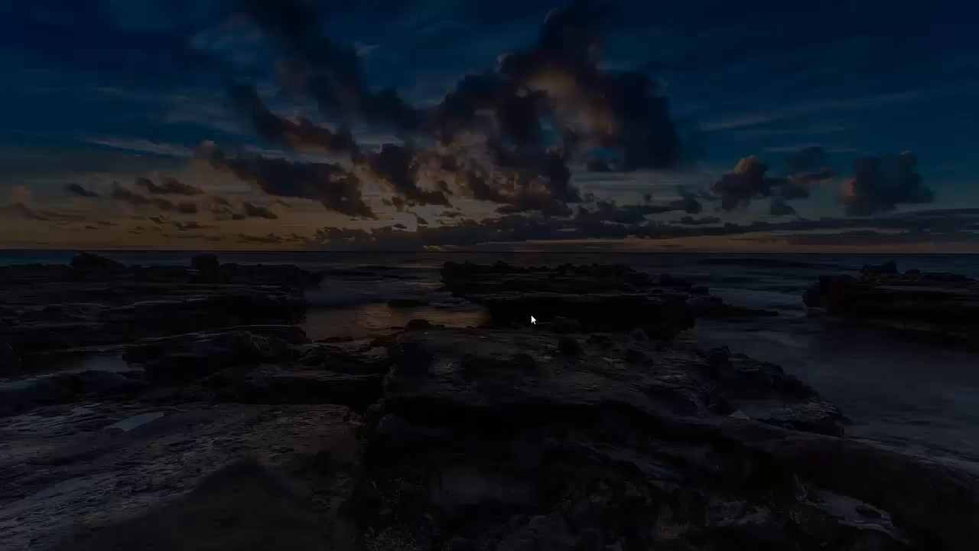
click(432, 366)
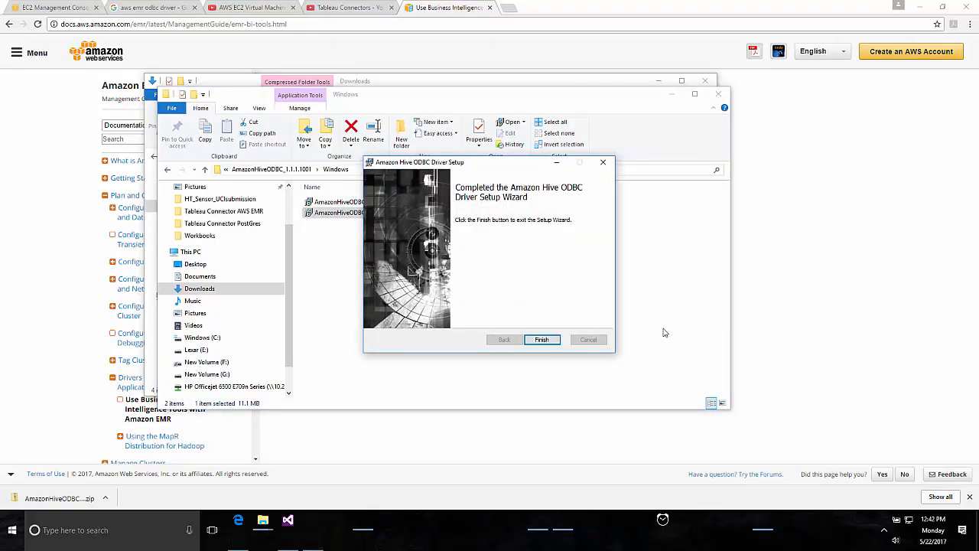
click(541, 340)
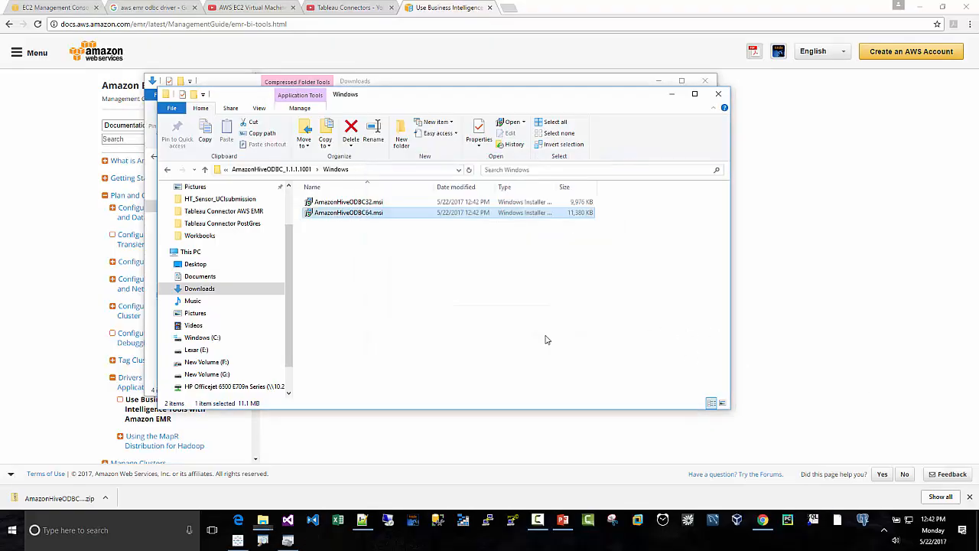
- Close and reopen ODBC Data Sources (64-bit) to check the refreshed list of system data sources
click(85, 531)
text(odbc)
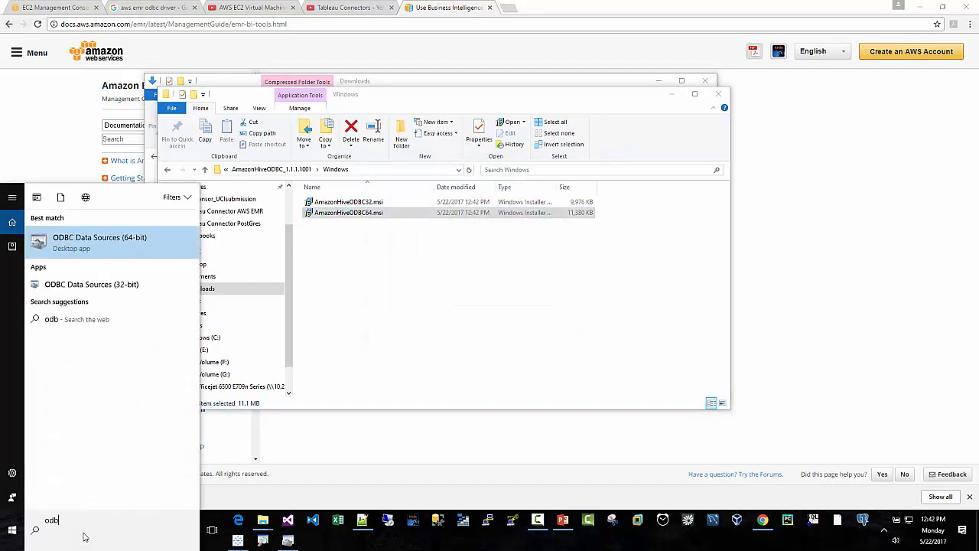
key(Return)
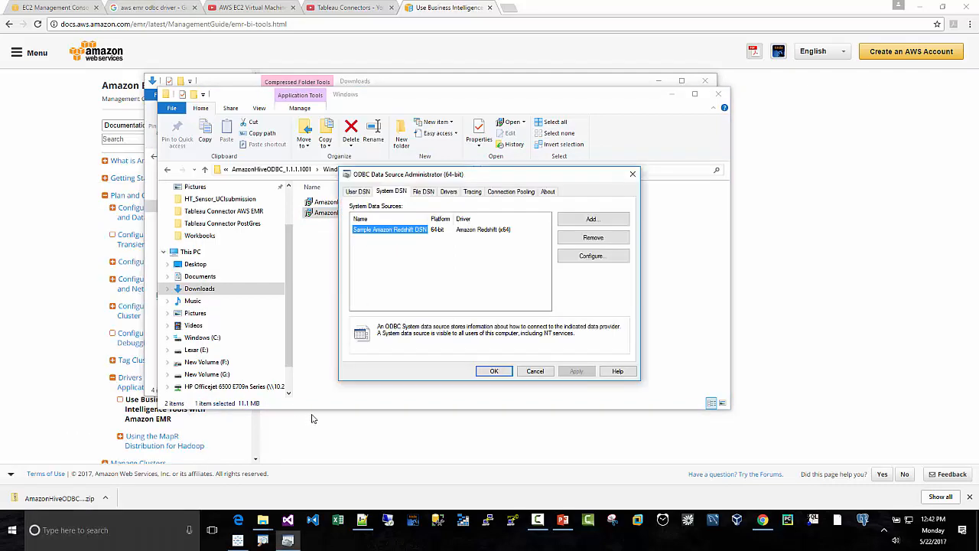
click(536, 372)
click(58, 523)
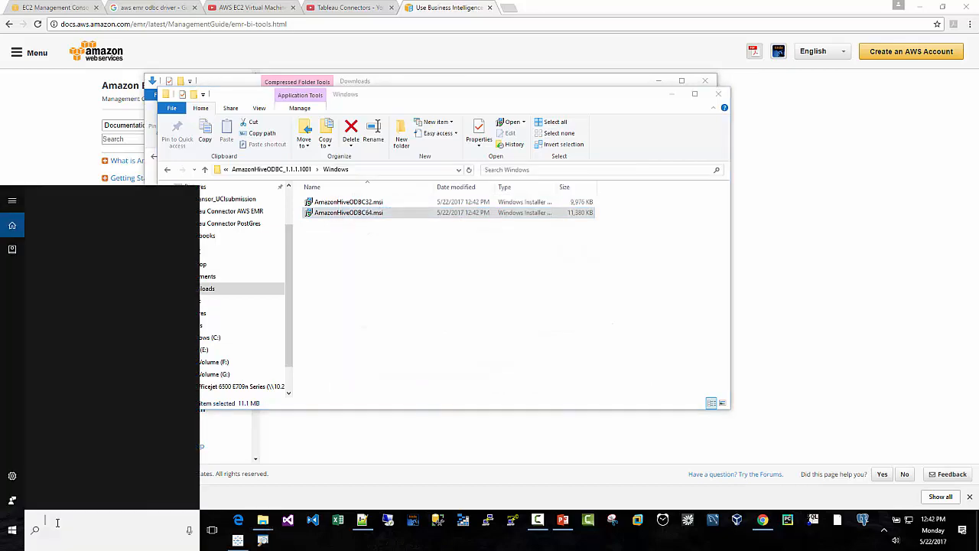
text(odbc)
key(Return)
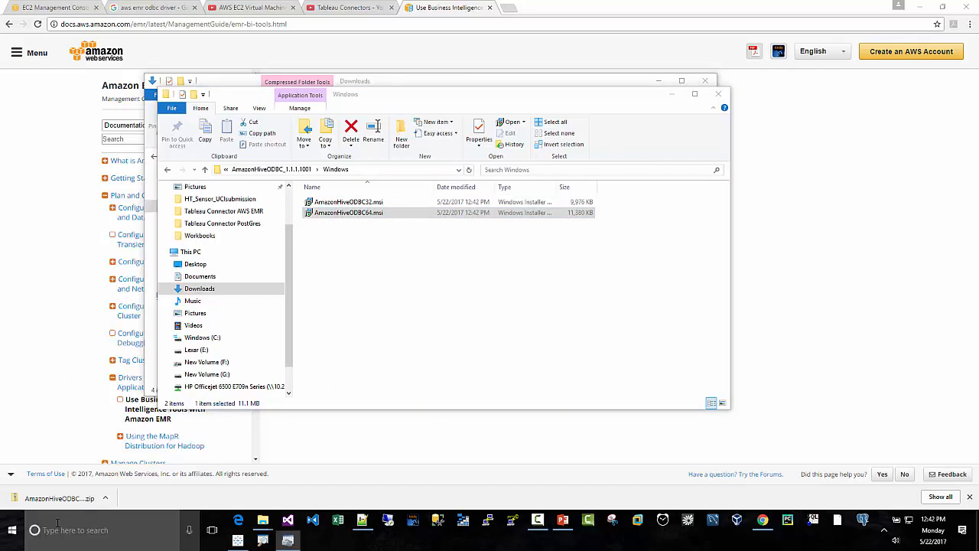
click(395, 196)
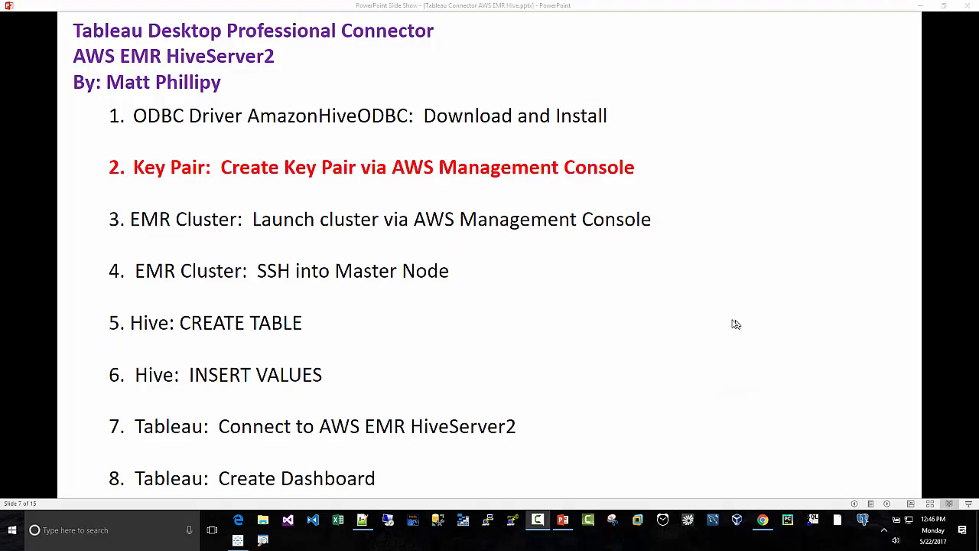
- Switch to the AWS Management Console in Chrome and open the Key Pairs page of the EC2 service
click(764, 521)
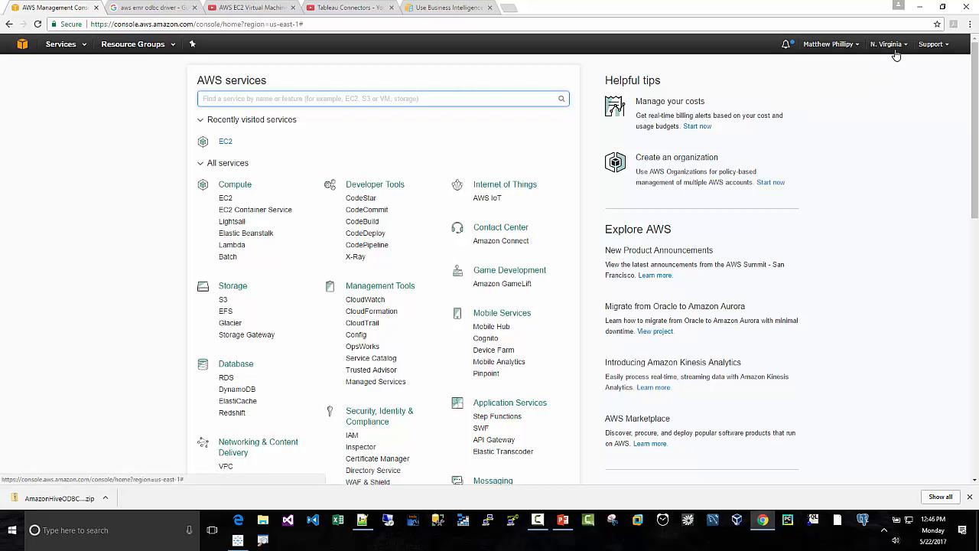
click(86, 217)
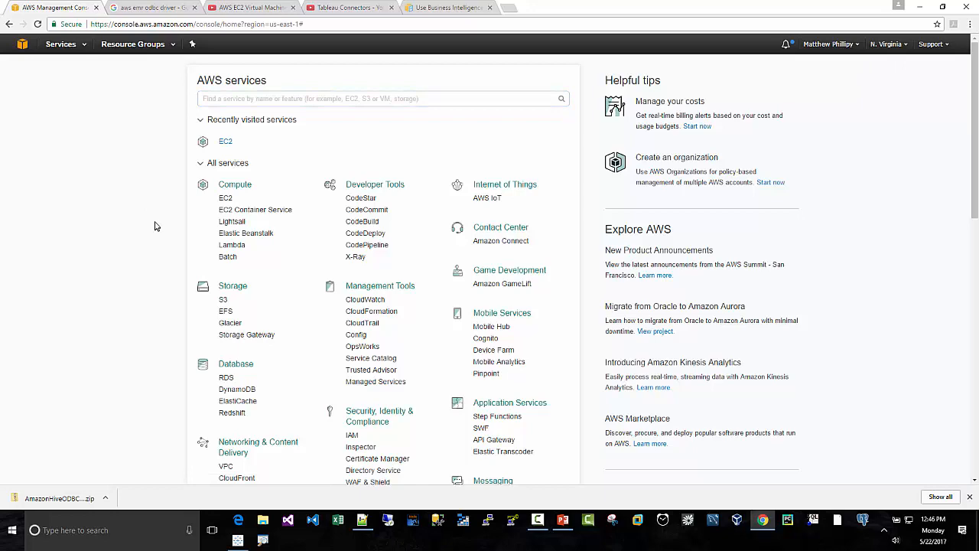
click(225, 199)
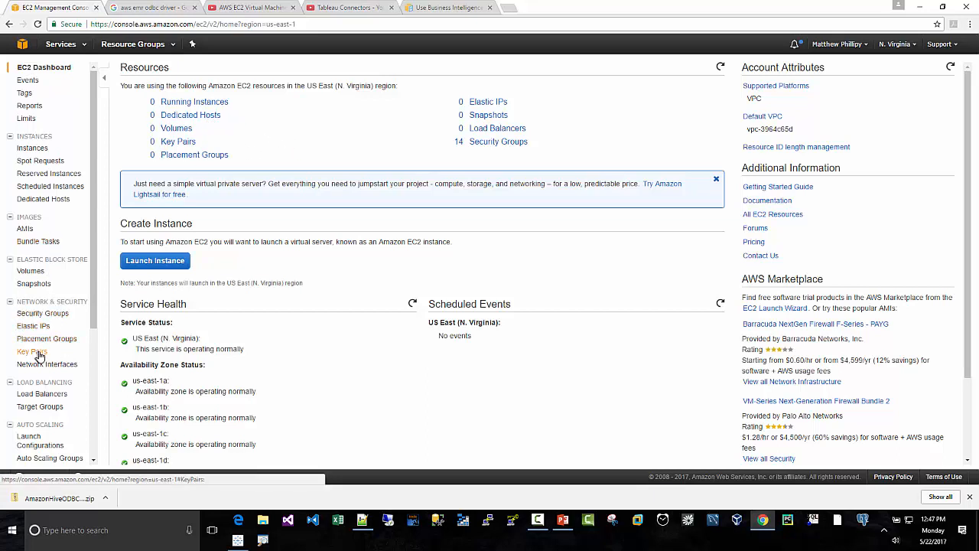
click(22, 44)
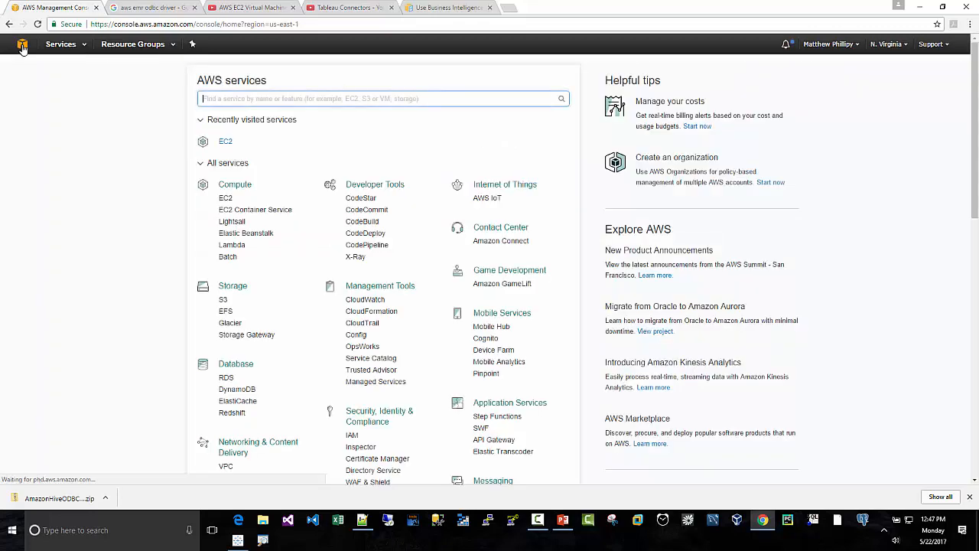
click(228, 201)
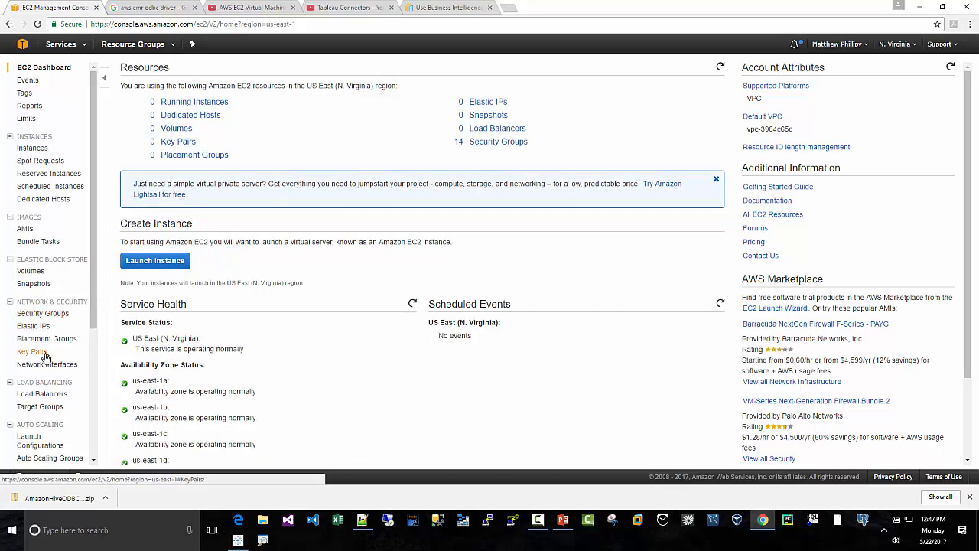
click(44, 353)
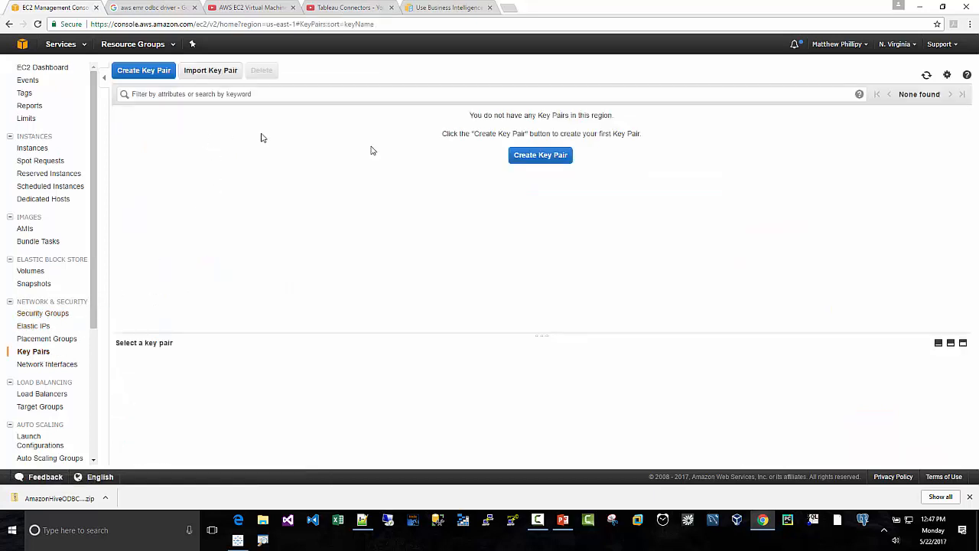
- Create a key pair named tableauconnect
click(540, 157)
click(482, 259)
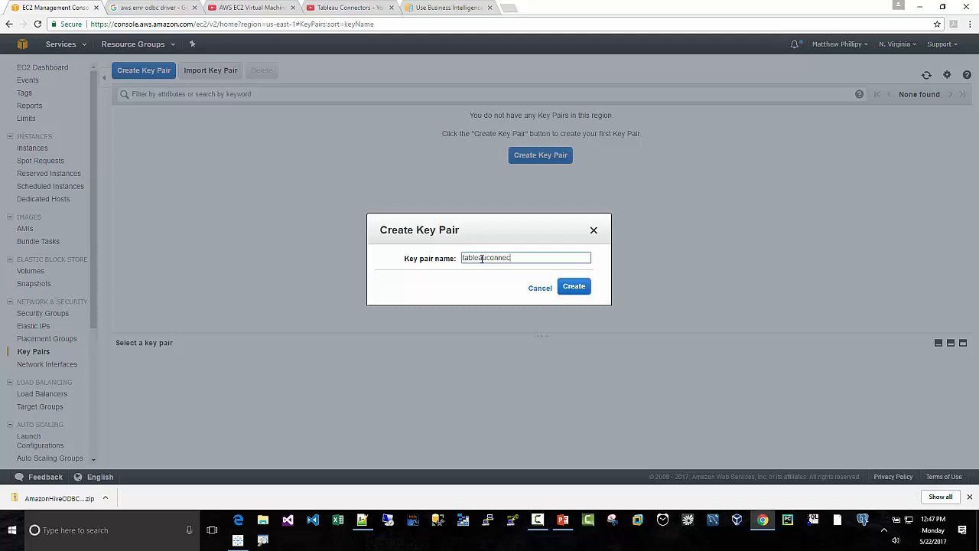
click(580, 289)
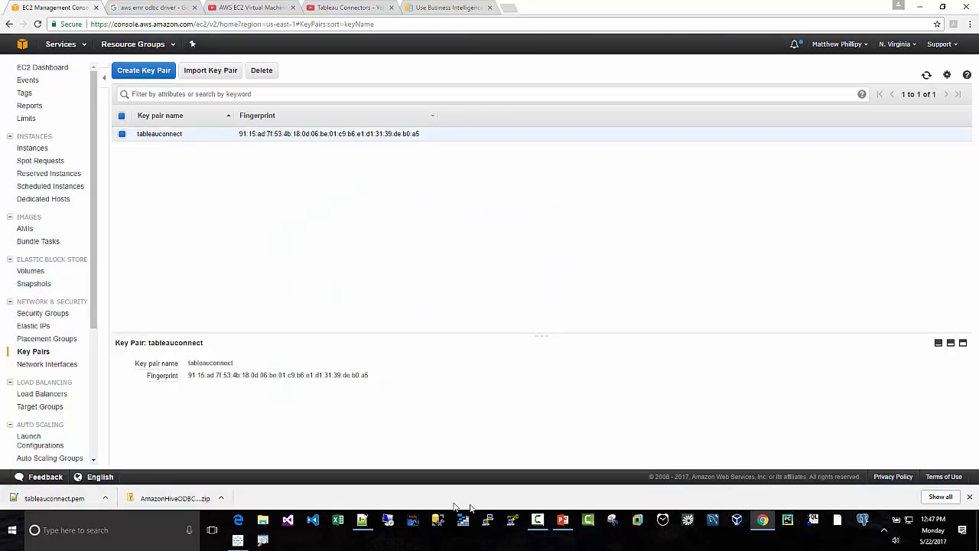
- Open PuTTY Key Generator and load the private key file tableauconnect.pem from Downloads, showing all file types
click(512, 524)
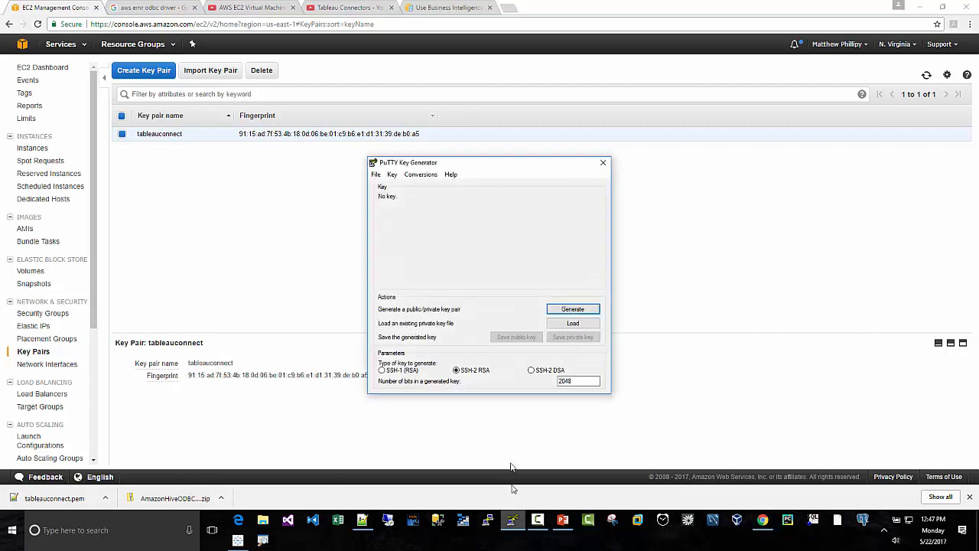
click(566, 327)
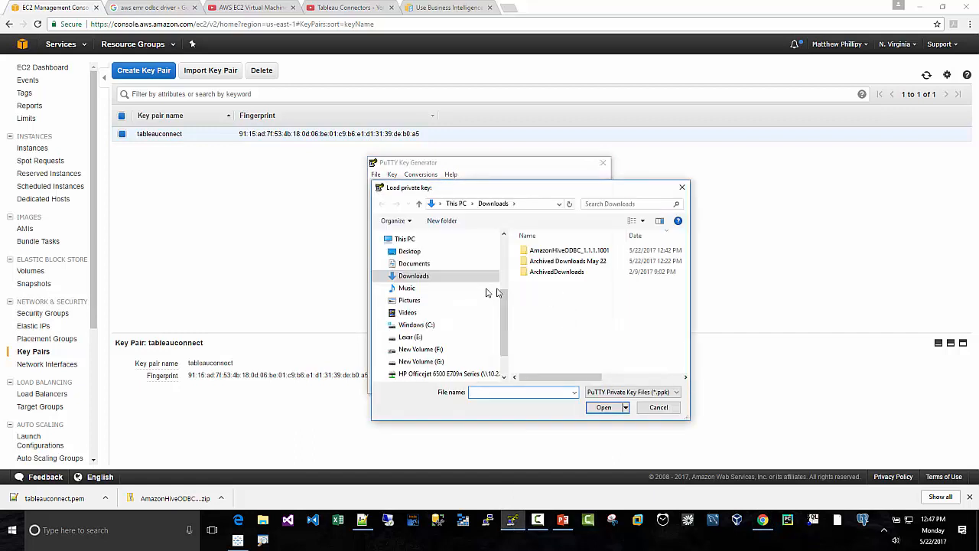
click(622, 393)
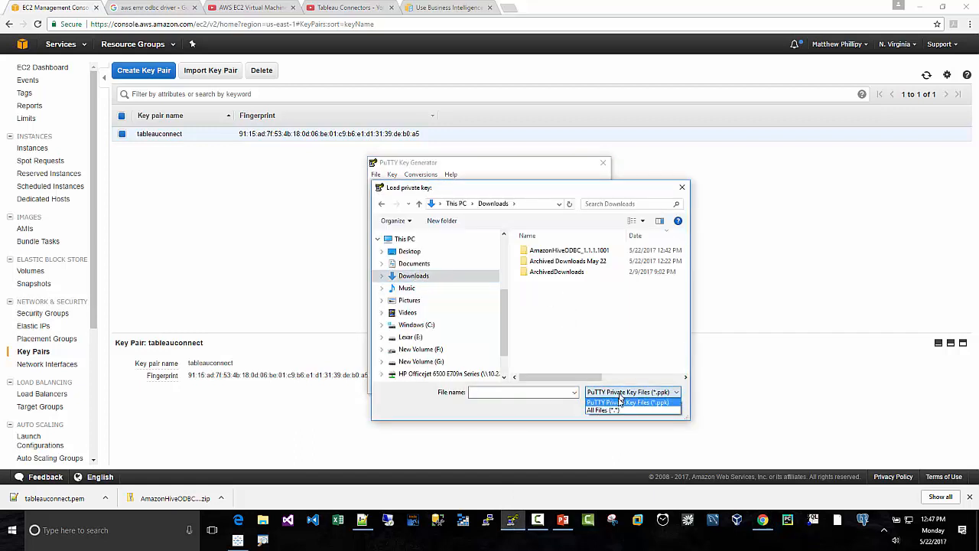
click(604, 410)
click(559, 282)
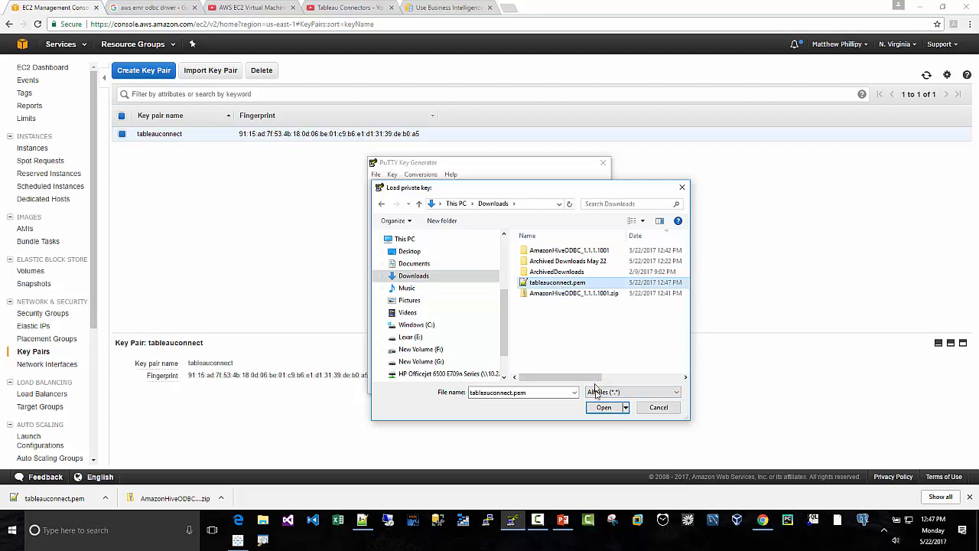
click(604, 407)
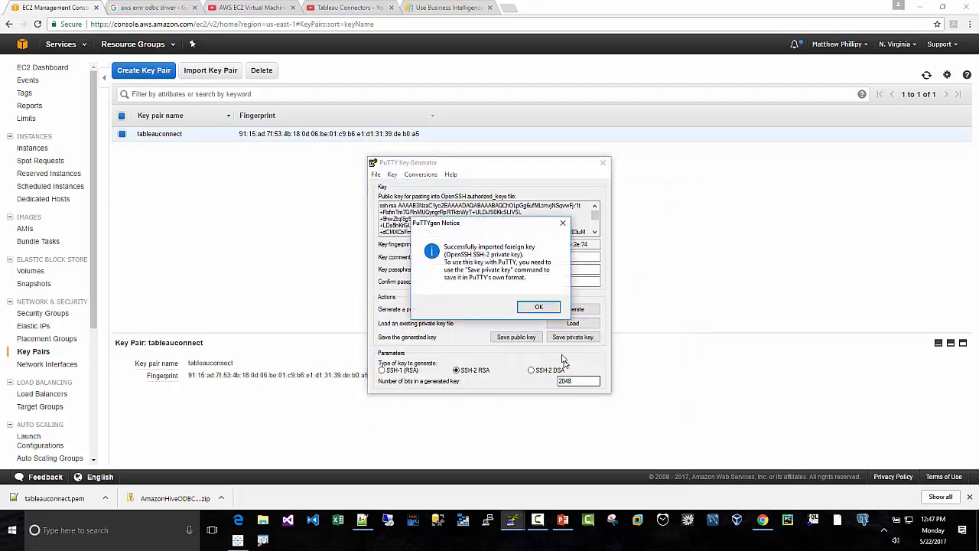
click(535, 309)
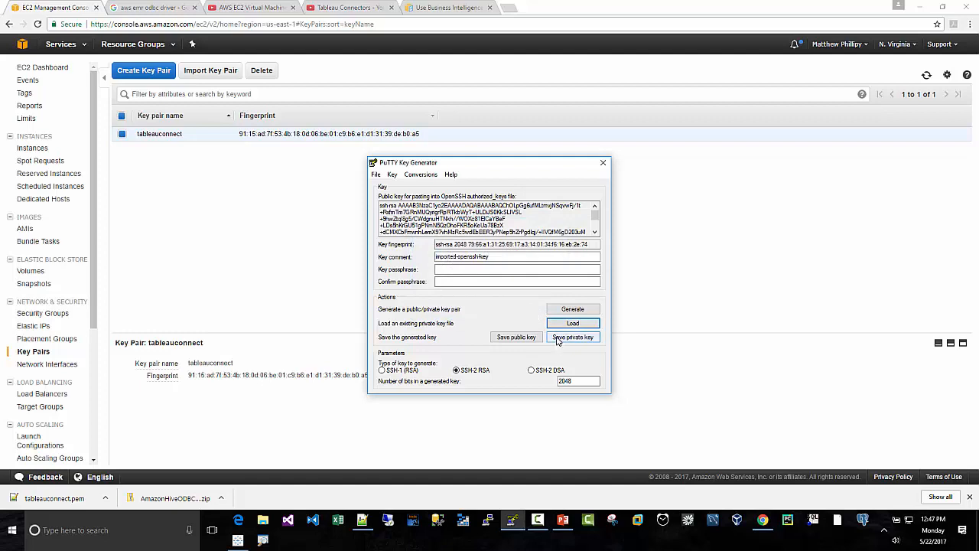
- Save the private key without a passphrase as a PuTTY .ppk file named tableauconnect in Downloads, and close PuTTY Key Generator
click(557, 338)
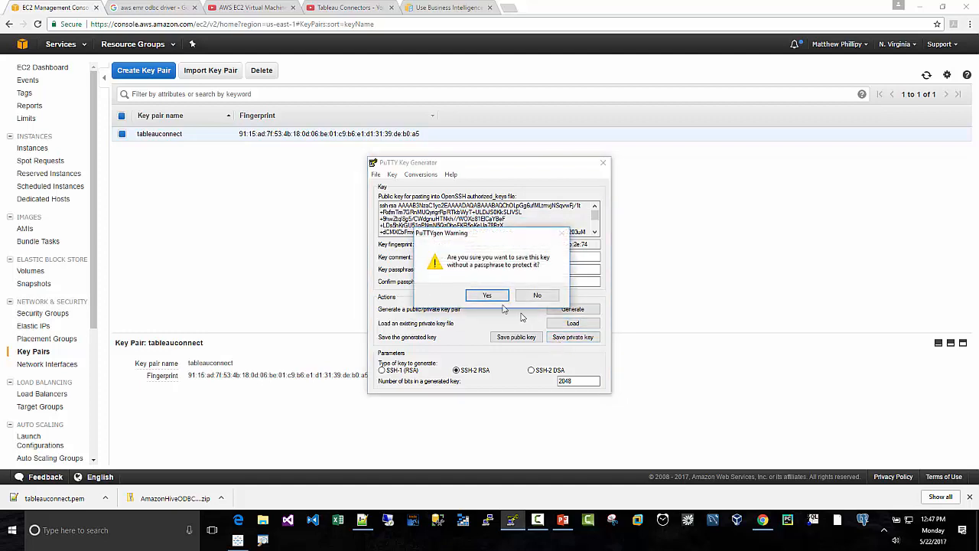
click(486, 297)
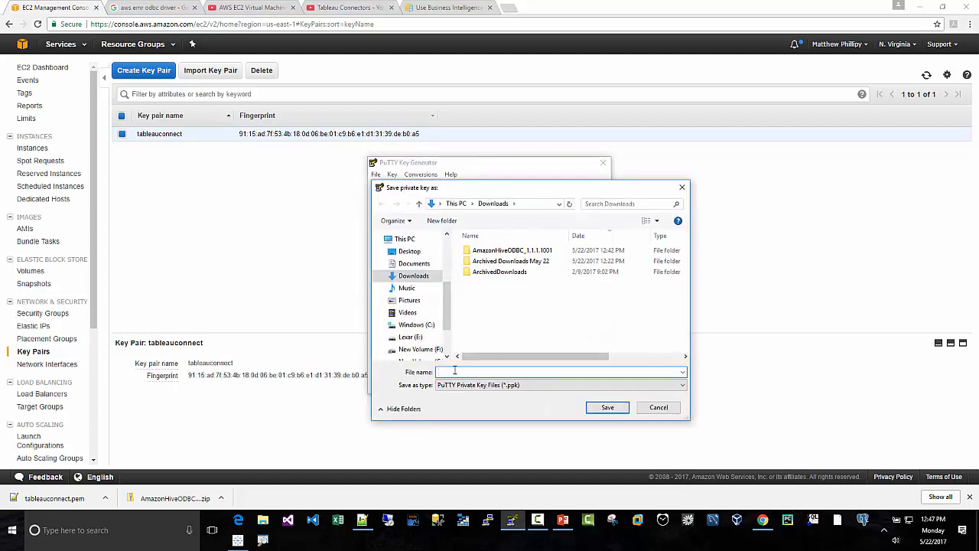
text(tableauc)
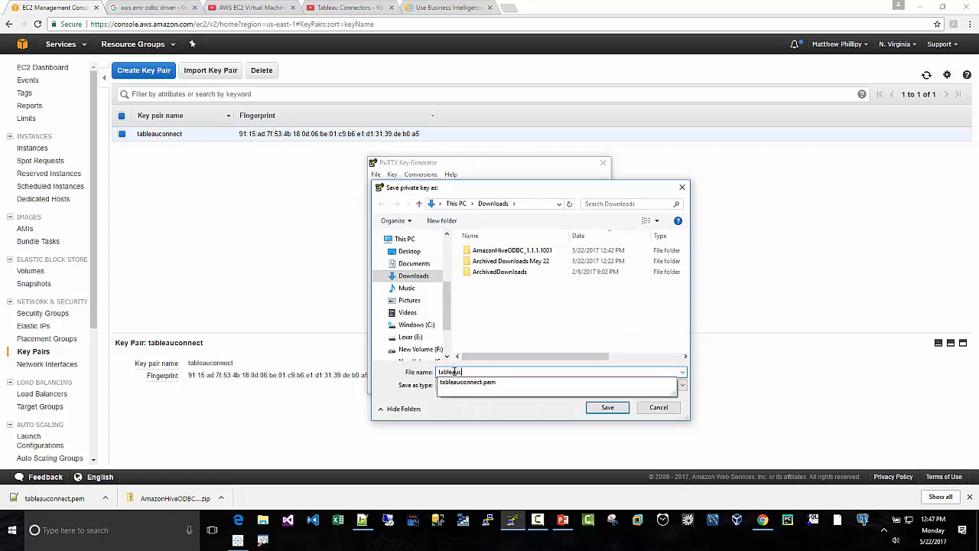
text(onnect)
key(Return)
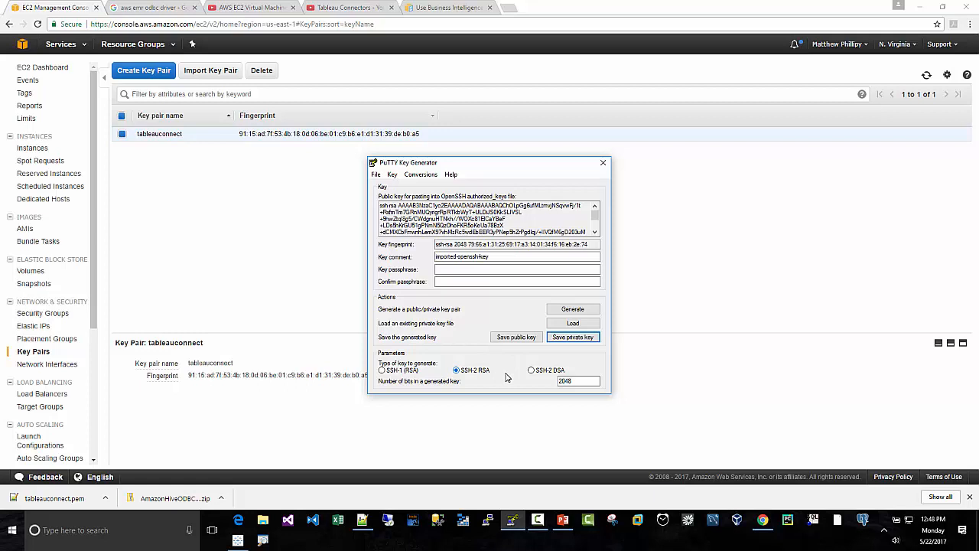
click(603, 165)
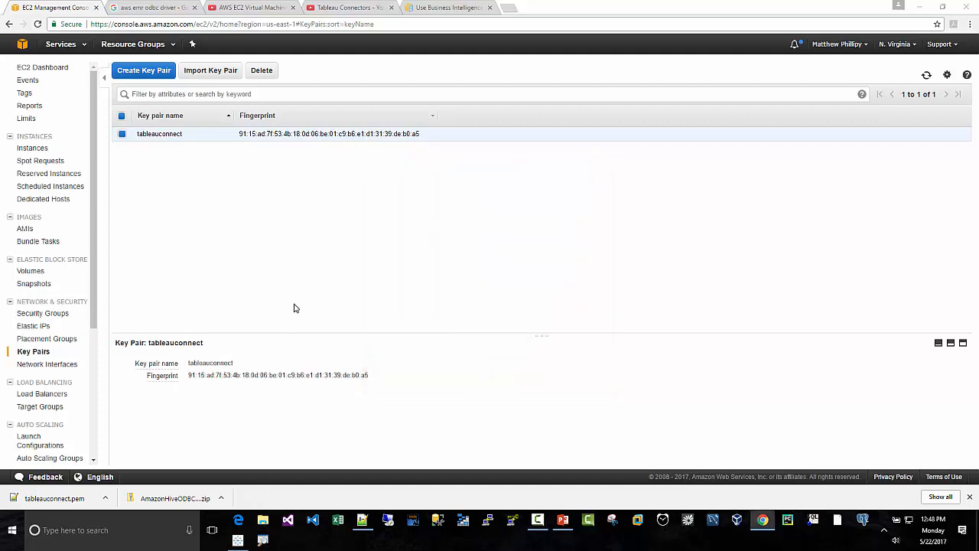
key(super+e)
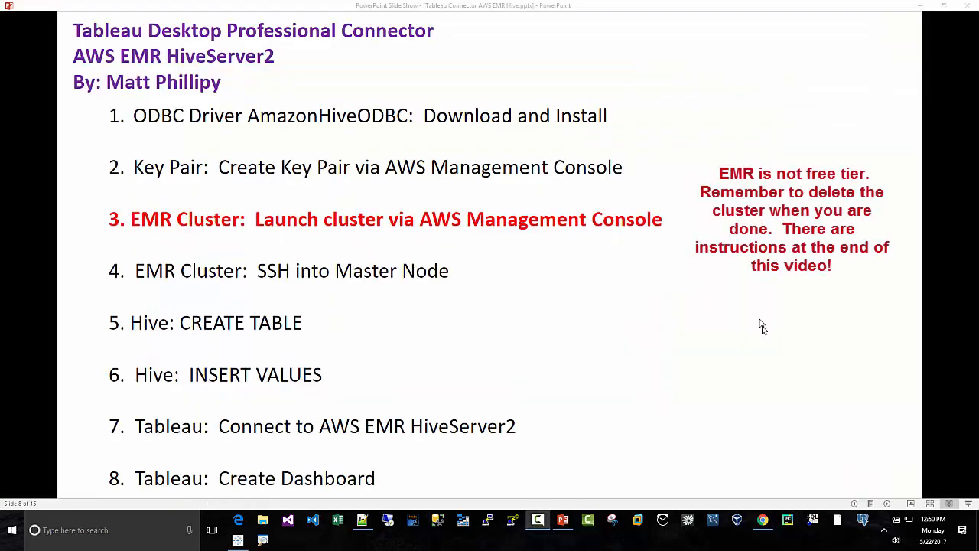
- Switch to the AWS Management Console in Chrome, open the EMR service, and filter its cluster list to active clusters
click(762, 522)
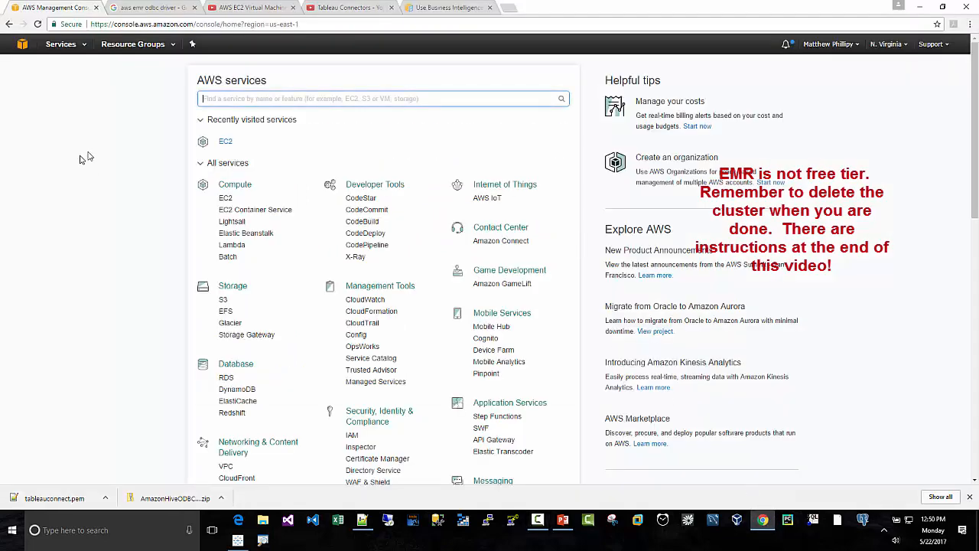
click(21, 46)
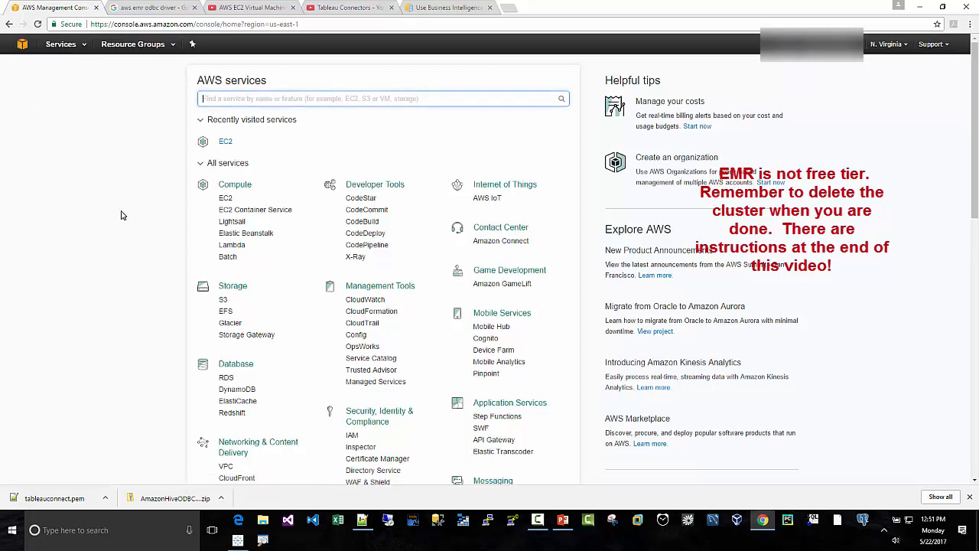
scroll(121, 215, down, 1)
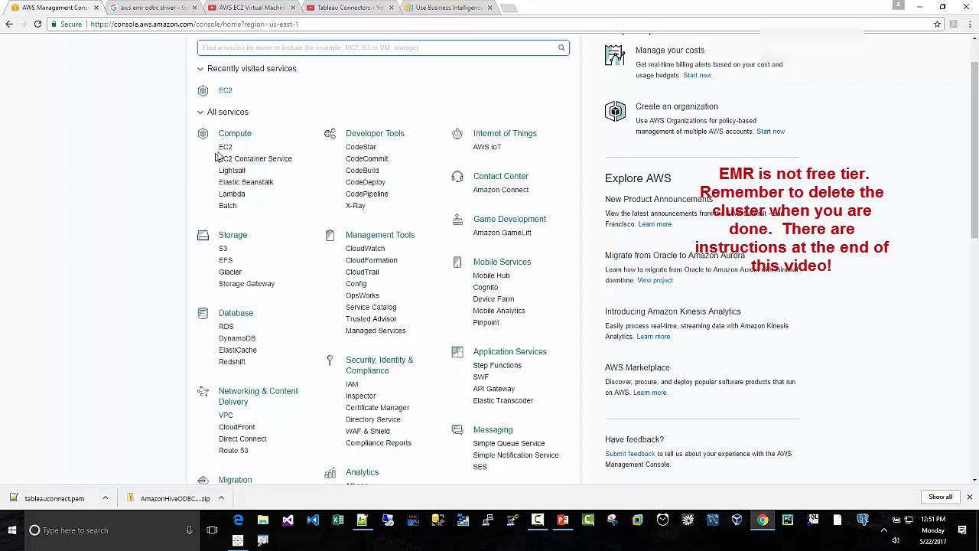
scroll(260, 321, down, 2)
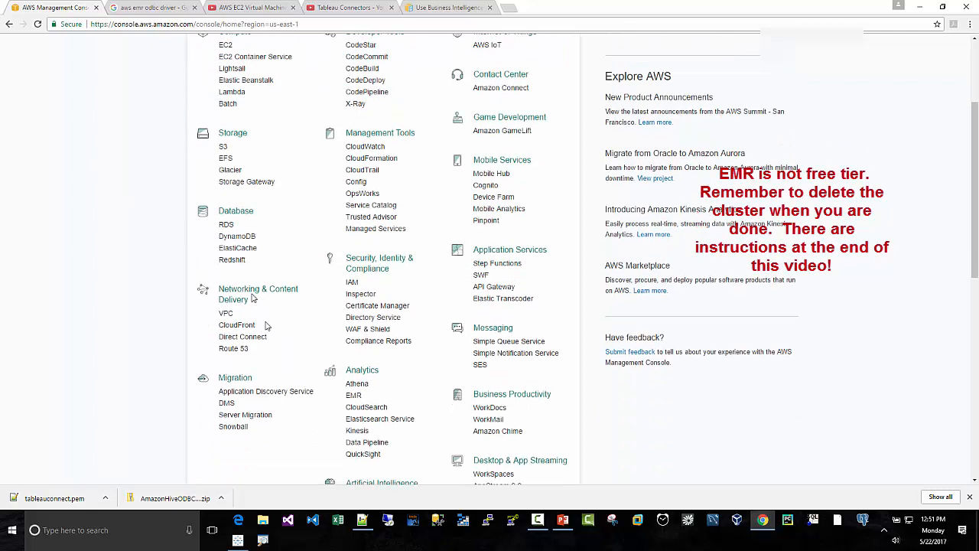
click(356, 398)
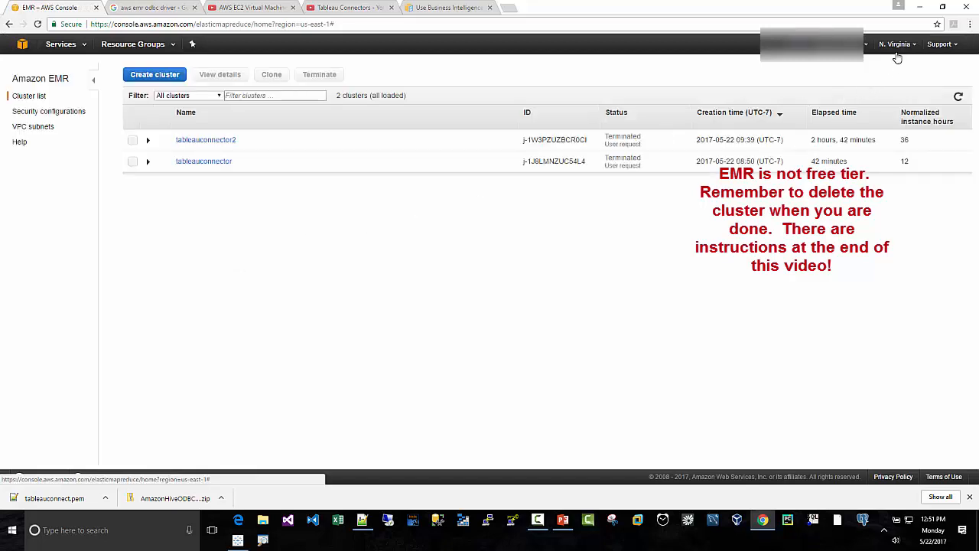
click(199, 96)
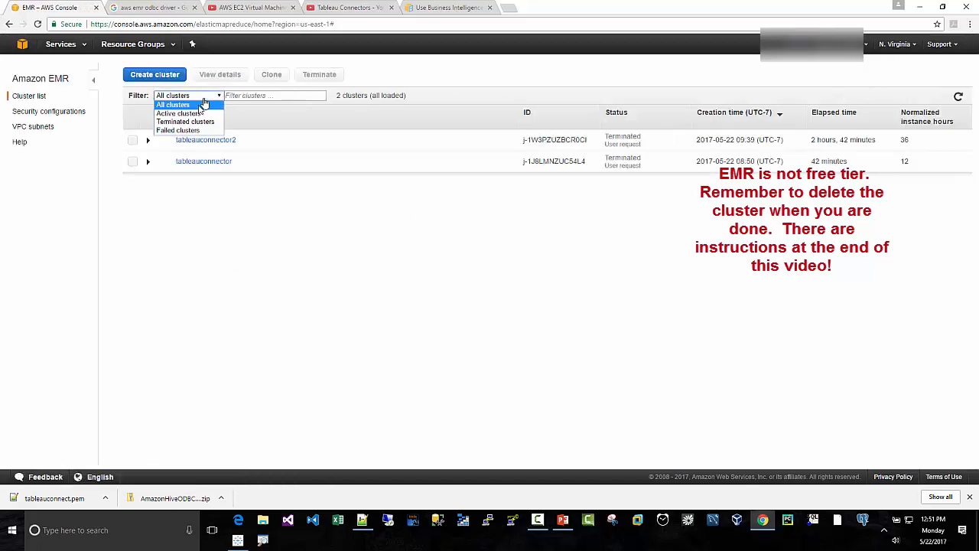
click(178, 114)
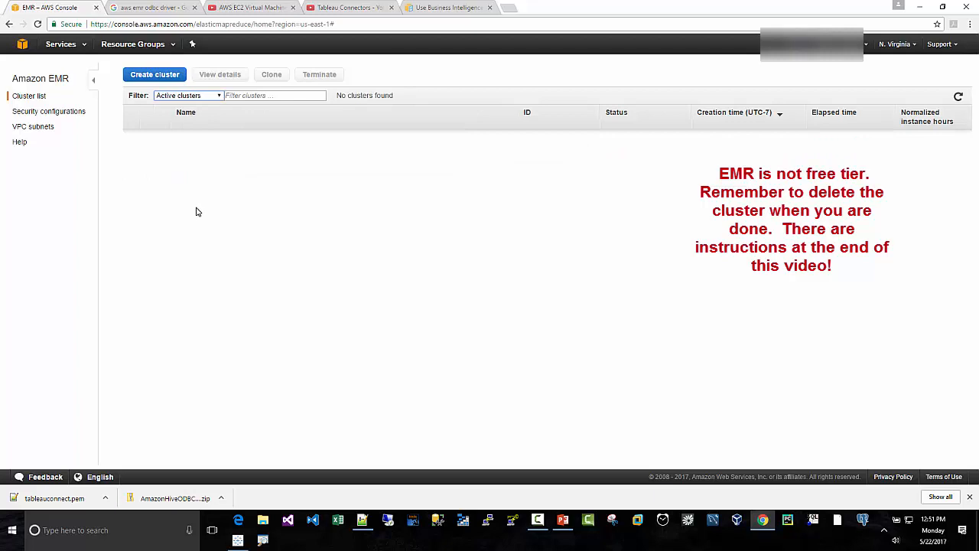
- Start a new EMR cluster with quick options, naming it tableauconnect and choosing the m4.large instance type
click(137, 79)
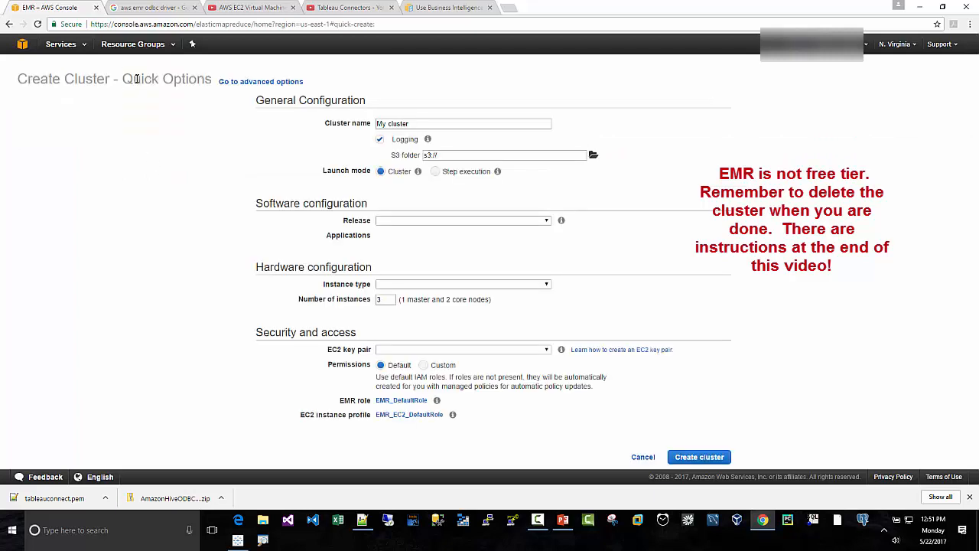
drag(413, 123, 313, 128)
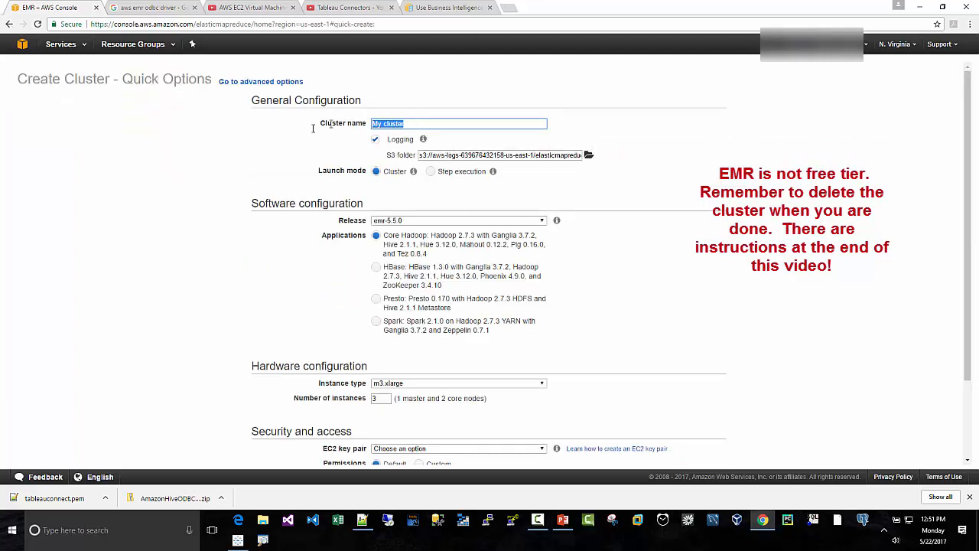
text(tableauconnect)
click(405, 385)
scroll(413, 367, down, 4)
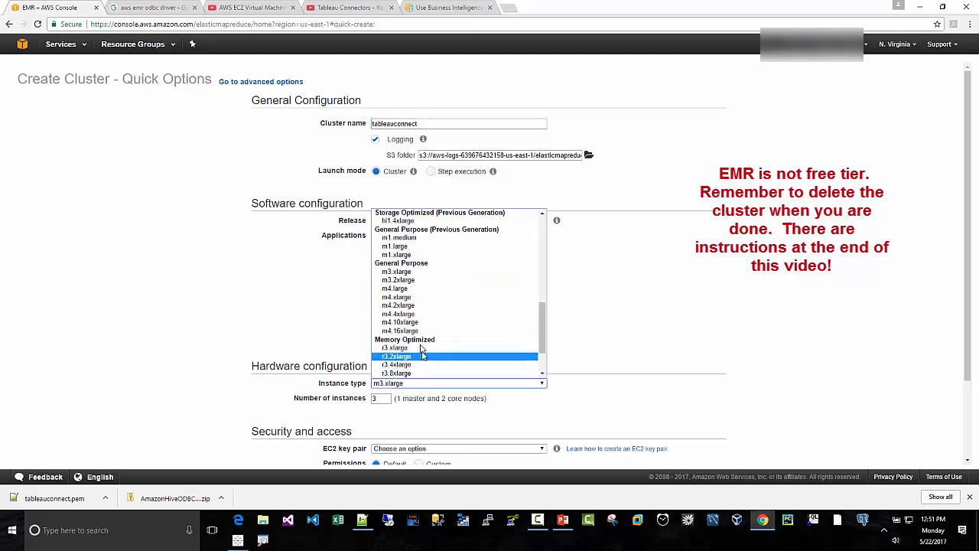
click(408, 289)
- Assign the tableauconnect EC2 key pair to the cluster, review the configuration, and create the cluster
scroll(677, 295, down, 2)
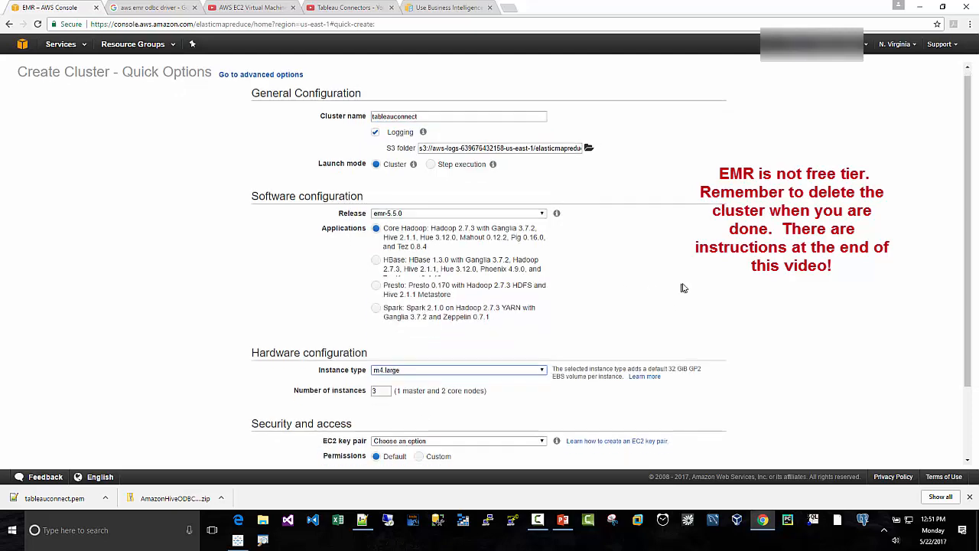
click(441, 354)
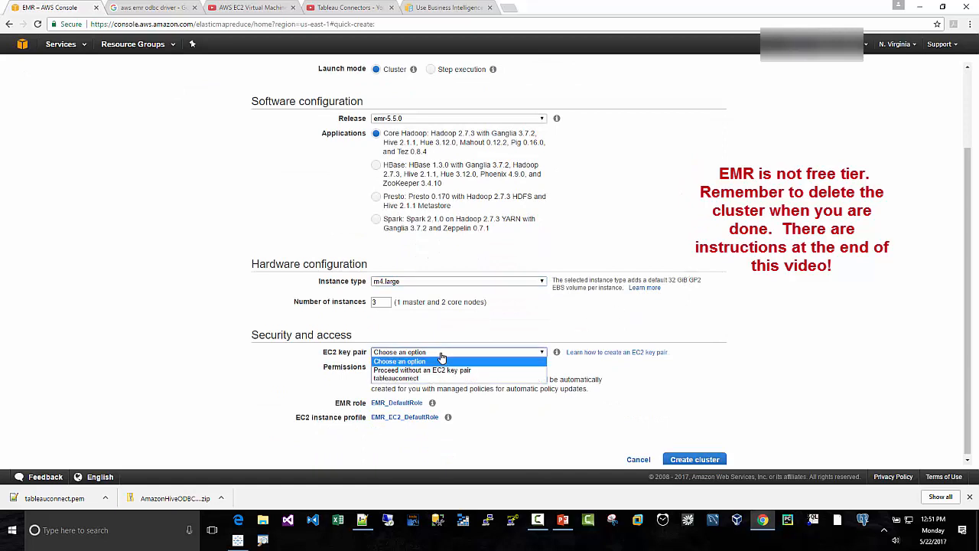
click(505, 378)
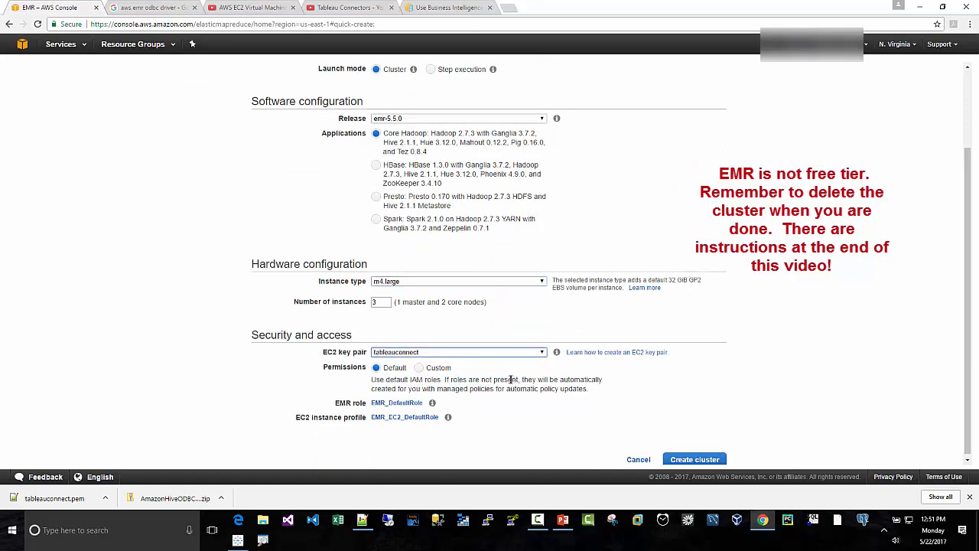
scroll(510, 379, up, 2)
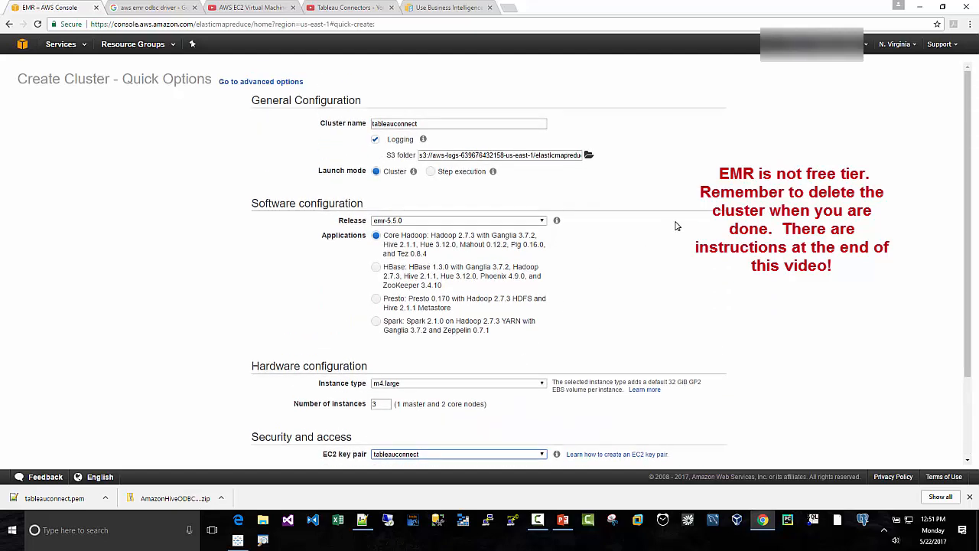
scroll(676, 226, down, 2)
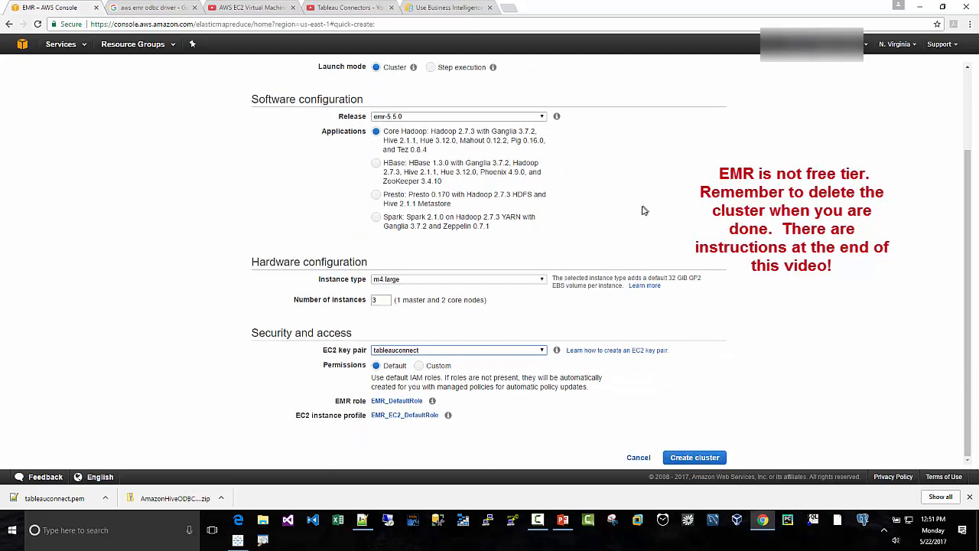
scroll(643, 210, up, 2)
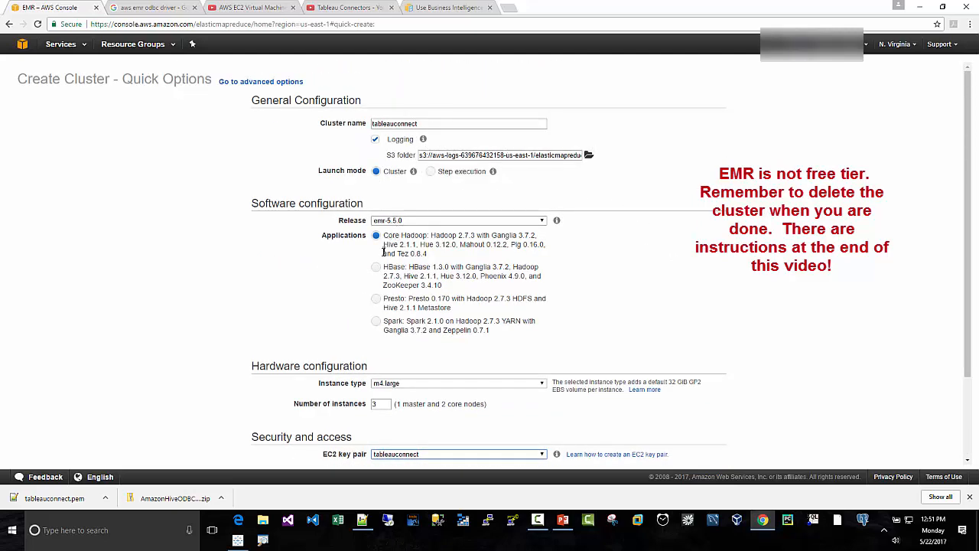
scroll(594, 243, down, 2)
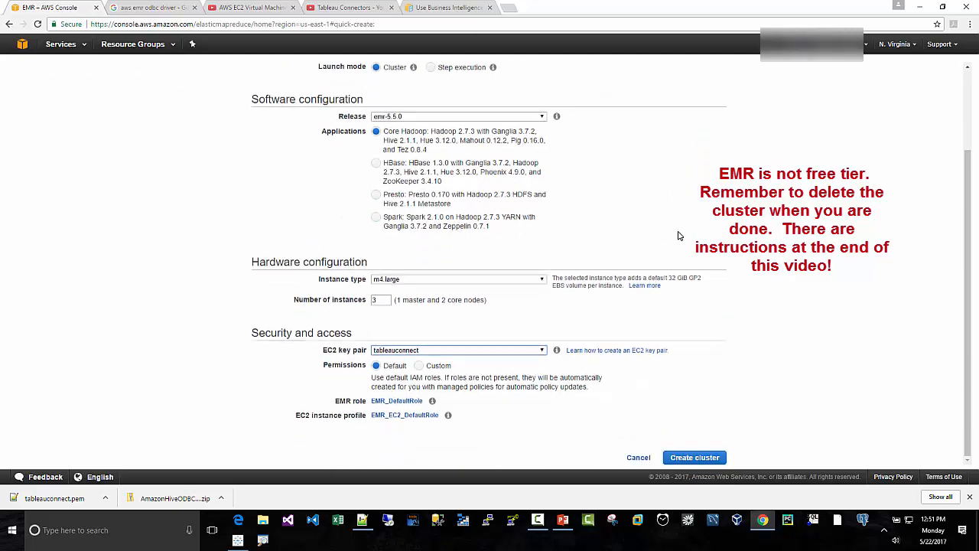
click(695, 457)
- Open the stopwatch in Alarms & Clock and restart it from zero to time the cluster's startup, pausing it at the end
click(104, 527)
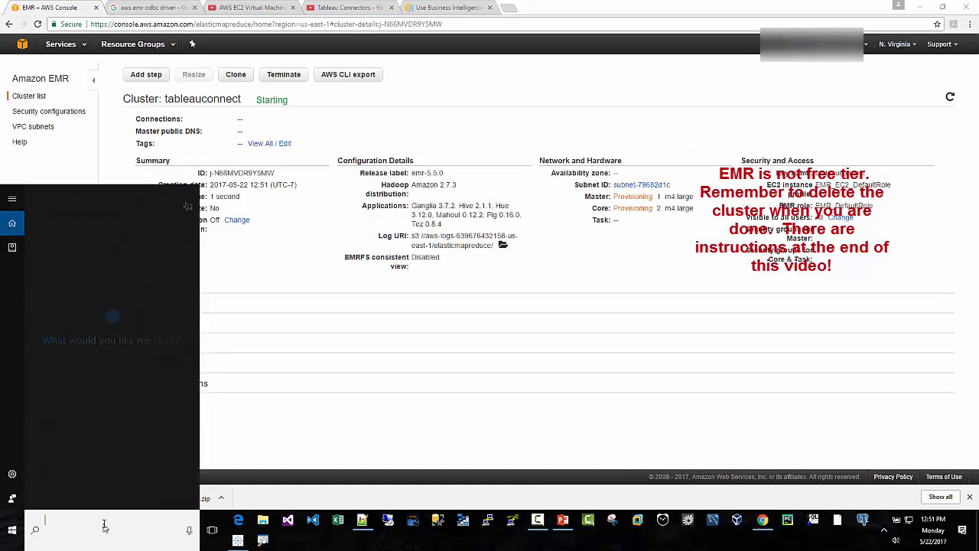
text(stopwatch)
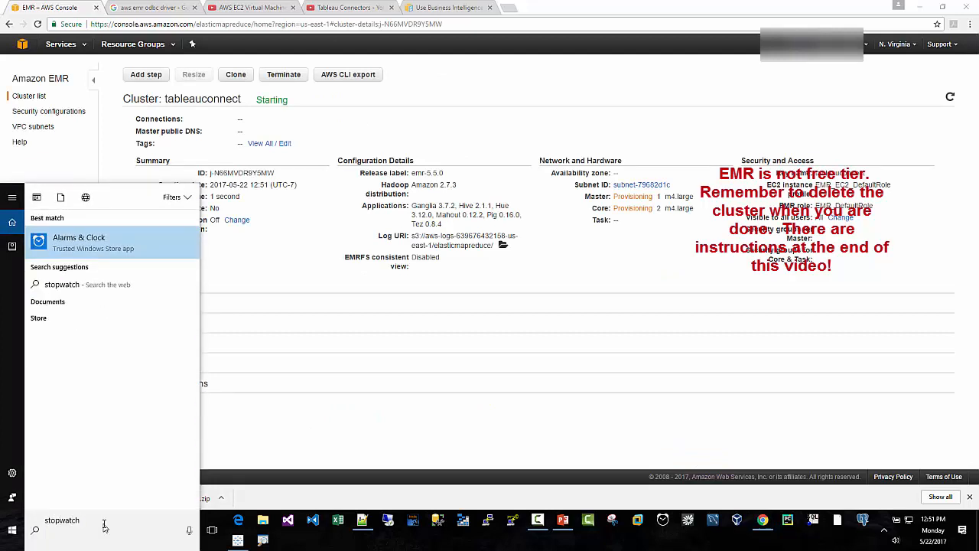
key(Return)
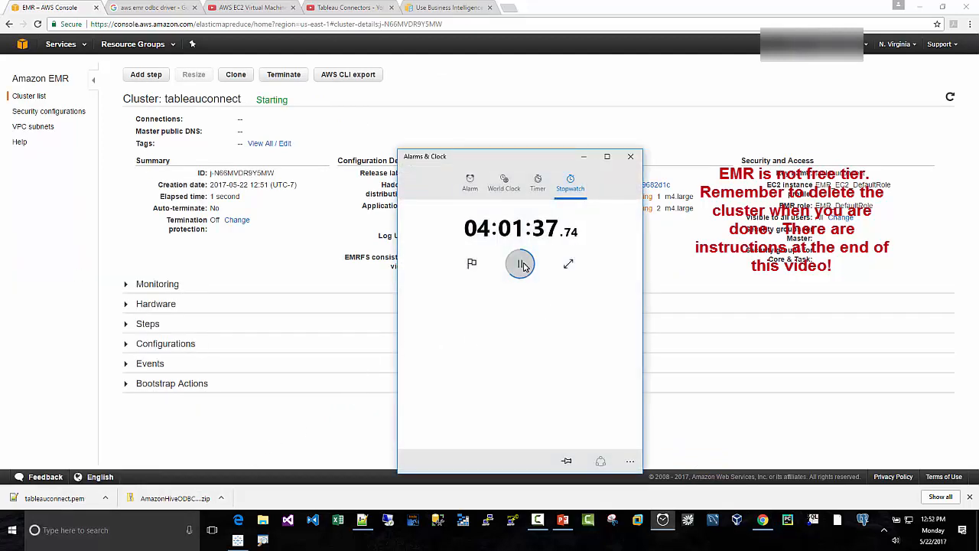
click(523, 265)
click(472, 263)
click(520, 264)
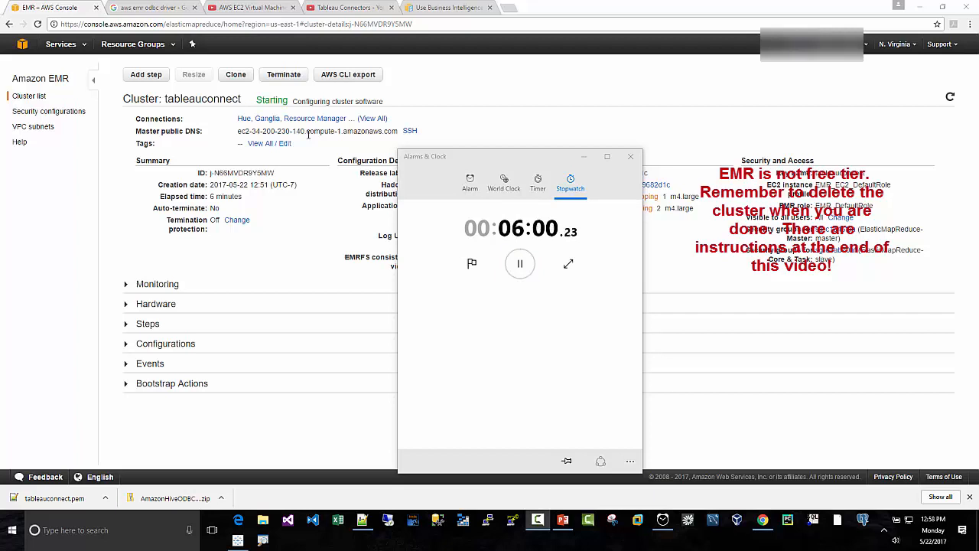
click(524, 274)
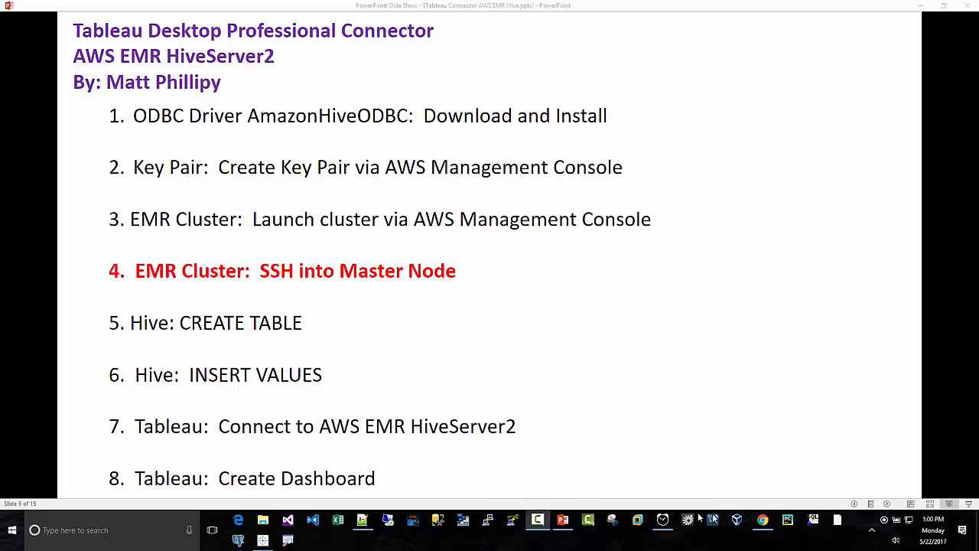
- Switch to the AWS console in Chrome, open the EMR service from the console home, and filter the cluster list to active clusters
click(762, 521)
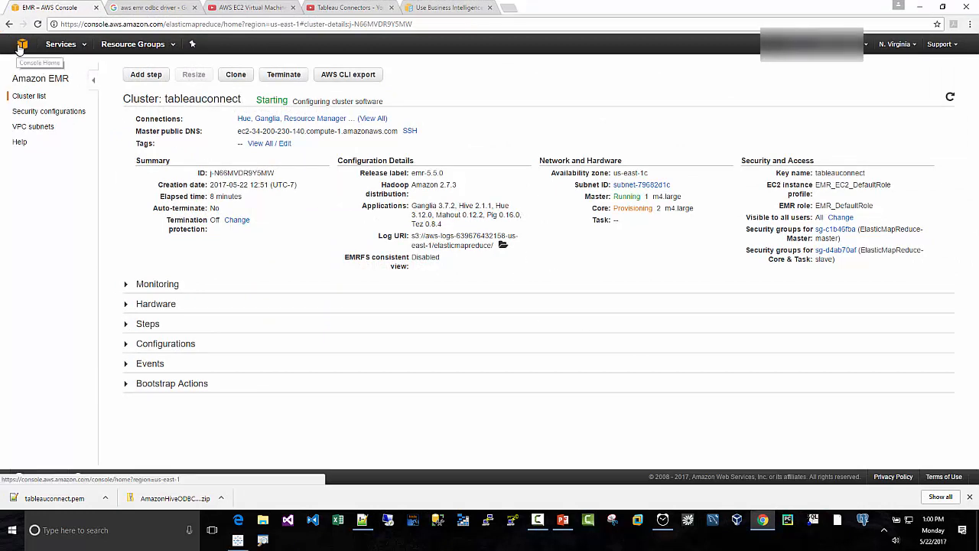
click(21, 46)
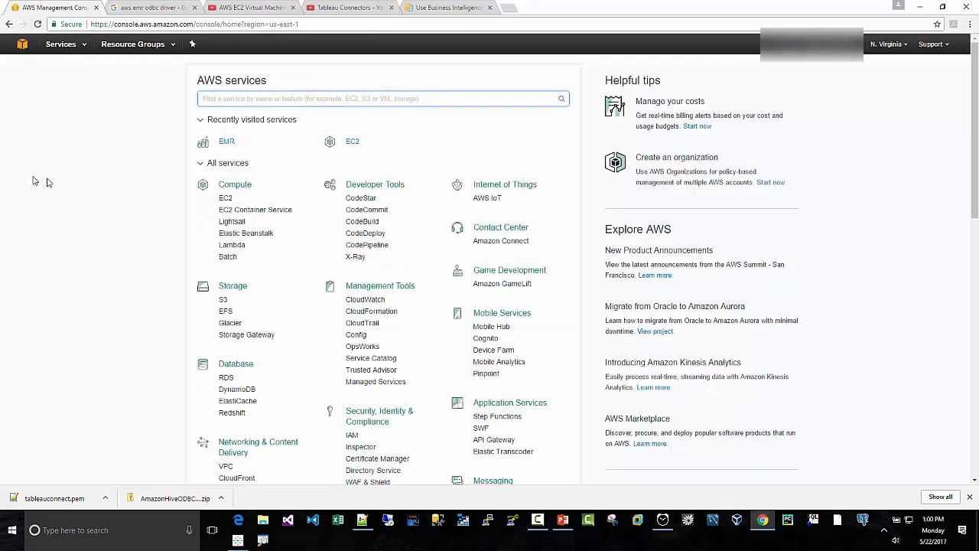
scroll(46, 180, down, 2)
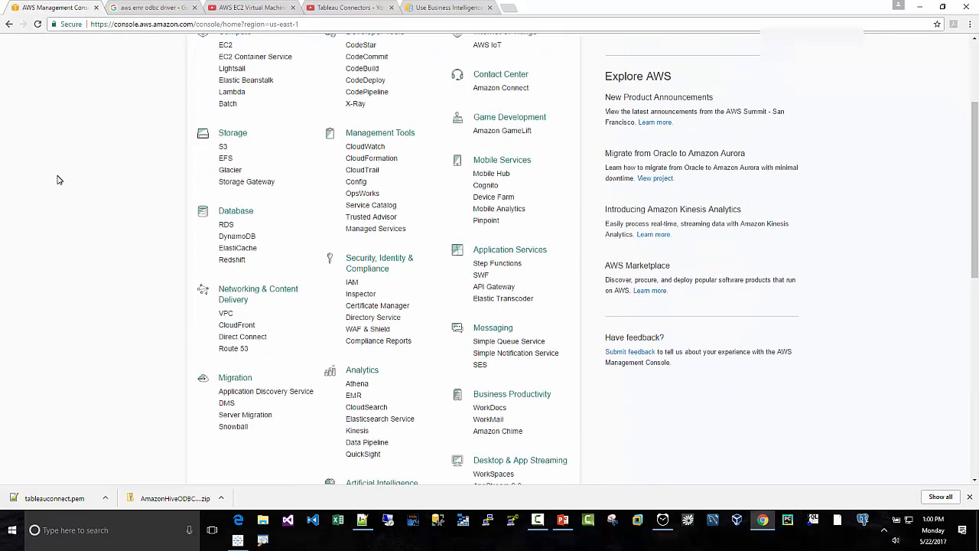
click(358, 395)
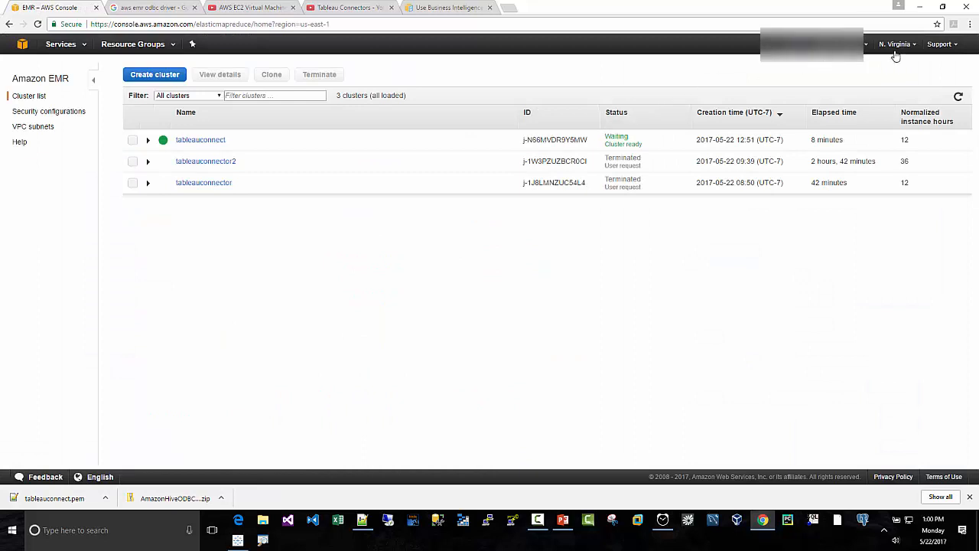
click(205, 96)
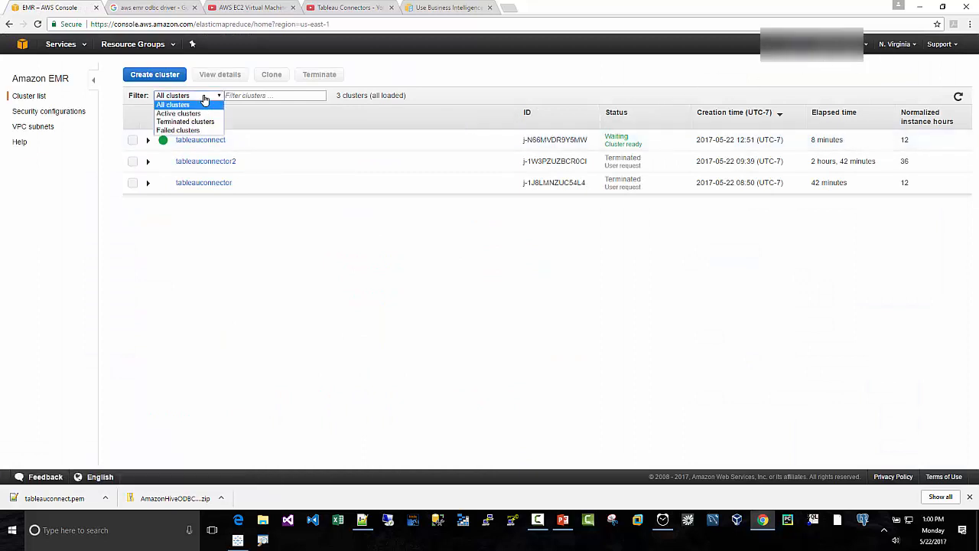
click(200, 113)
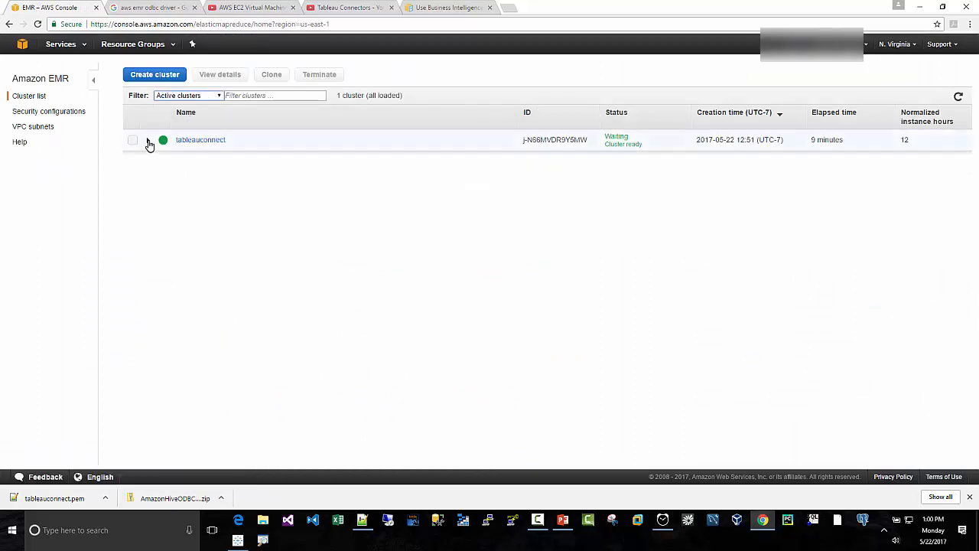
- Open the tableauconnect cluster's full details and follow the link to its master security group in the EC2 console
click(148, 141)
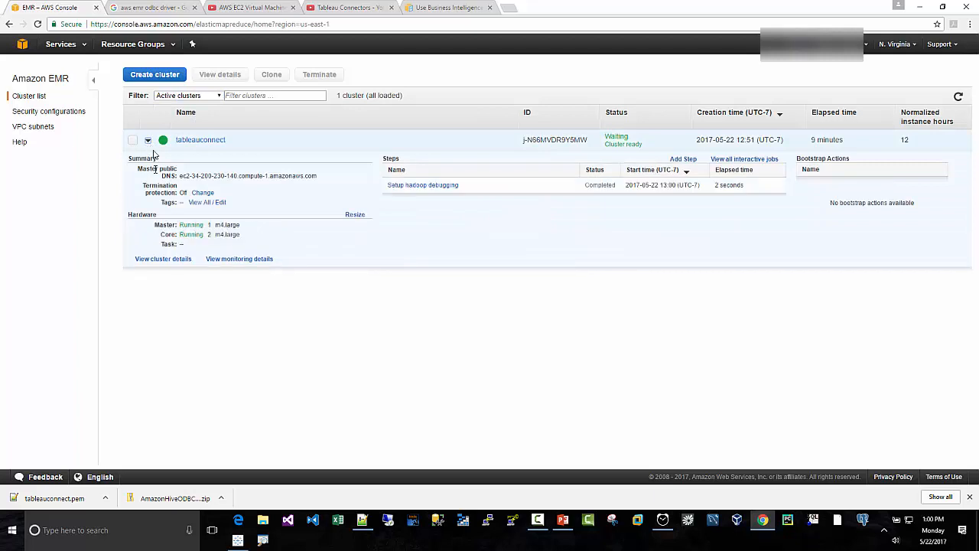
click(150, 260)
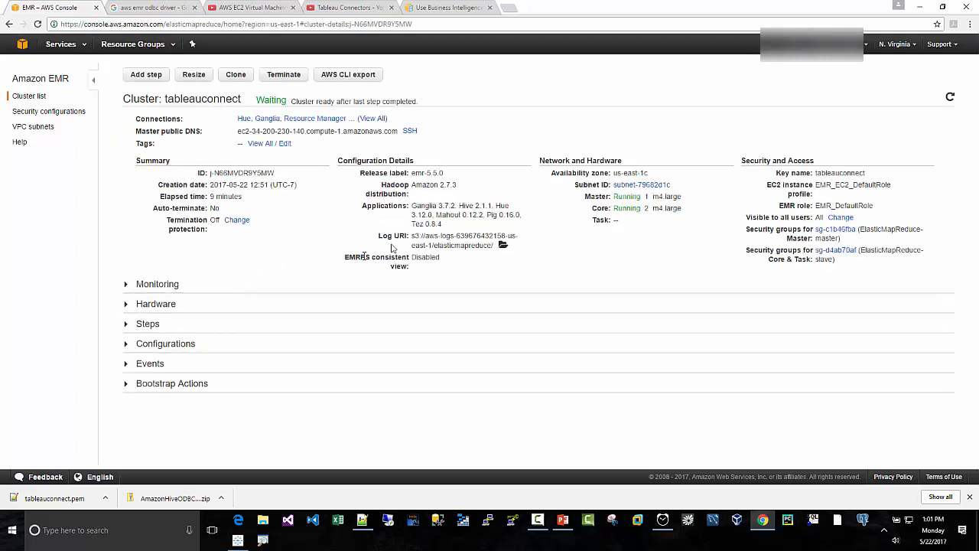
click(837, 233)
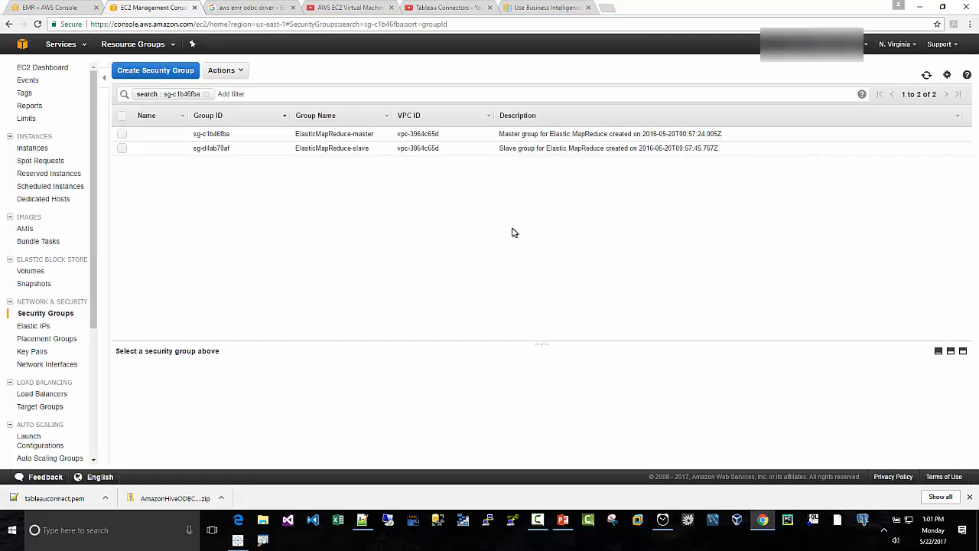
click(66, 8)
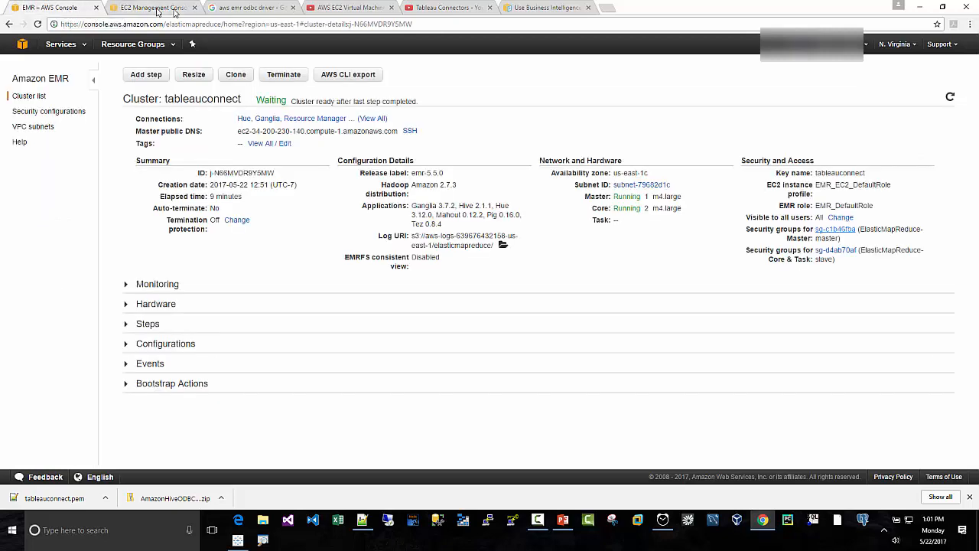
click(169, 11)
click(194, 8)
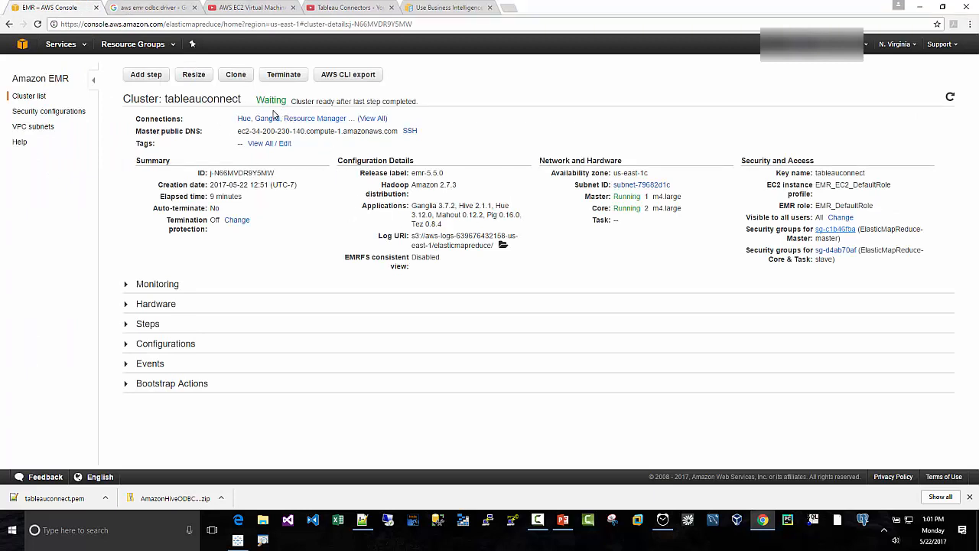
click(834, 230)
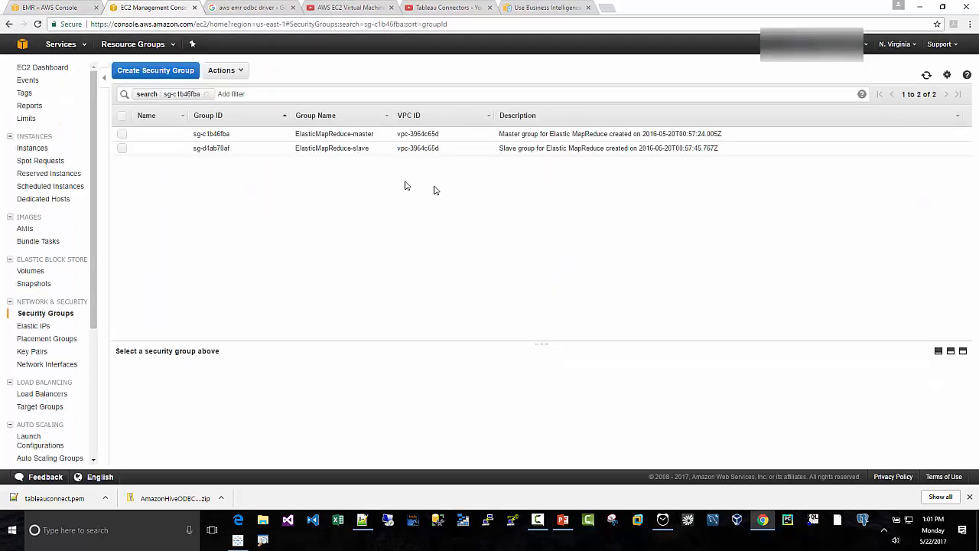
- Show the inbound rules of the ElasticMapReduce-master security group and enlarge its details area
click(122, 134)
click(191, 375)
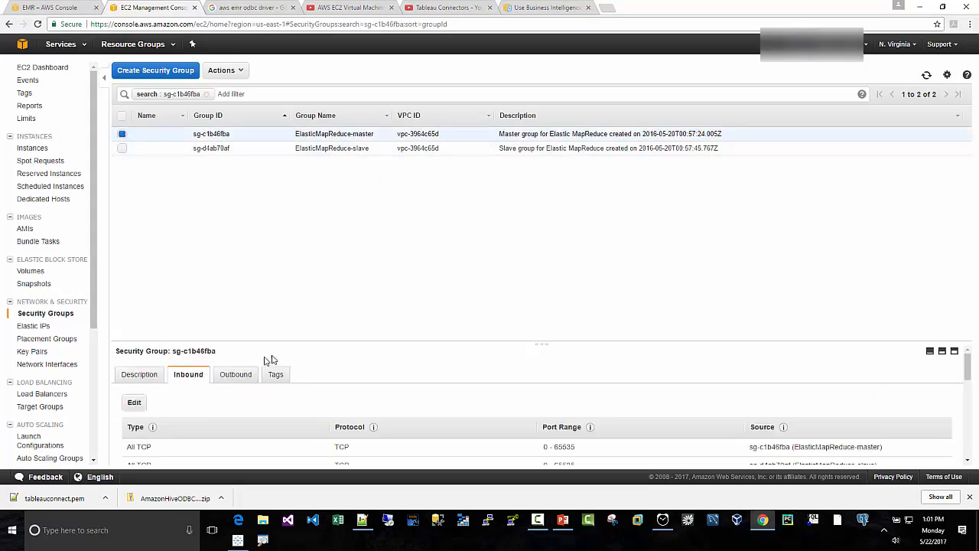
drag(303, 341, 312, 188)
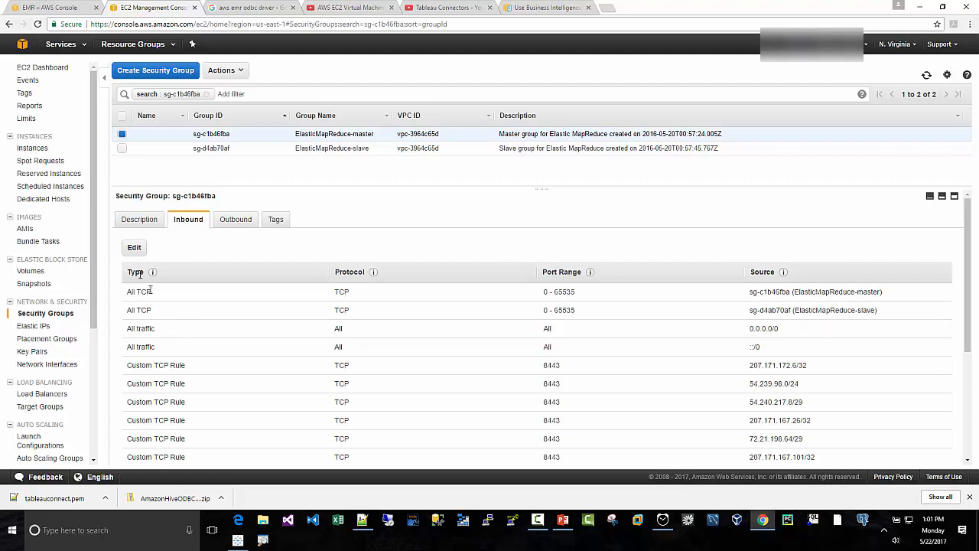
- Draft an additional inbound rule on the master security group allowing all traffic from Anywhere, and discard the edit
click(134, 250)
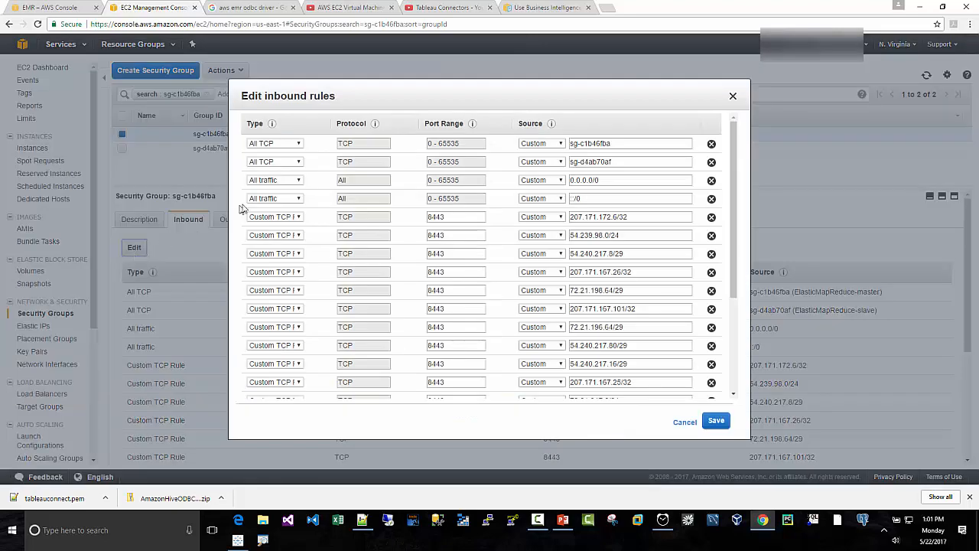
scroll(459, 328, down, 5)
click(260, 366)
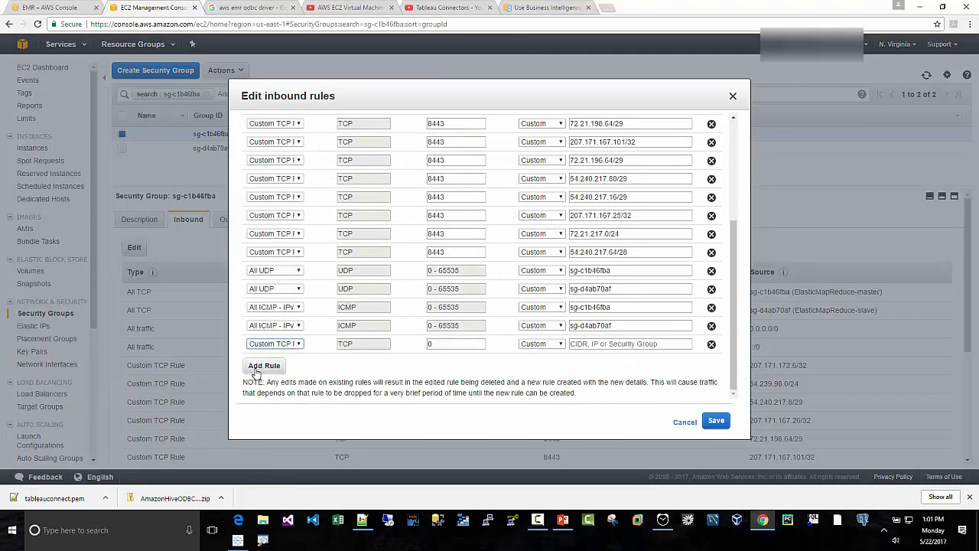
click(281, 346)
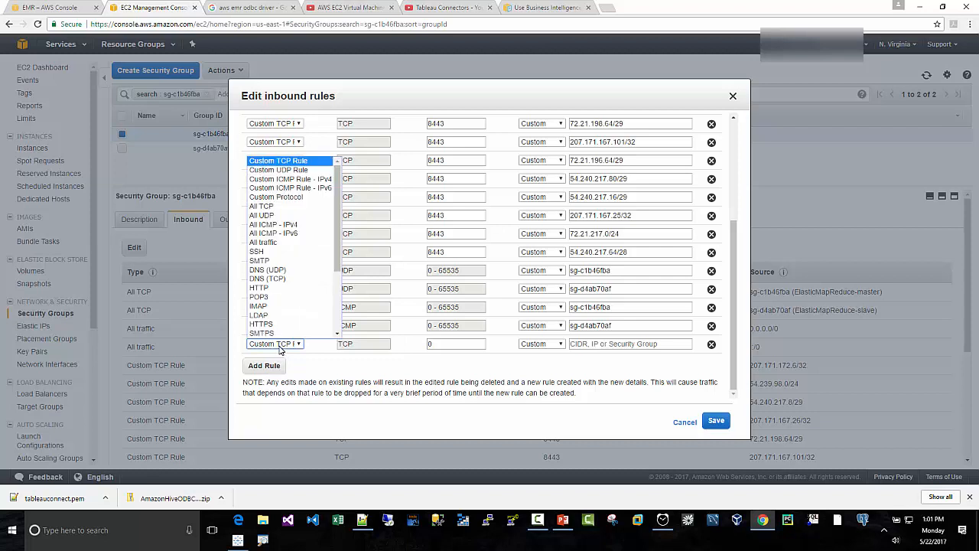
click(277, 252)
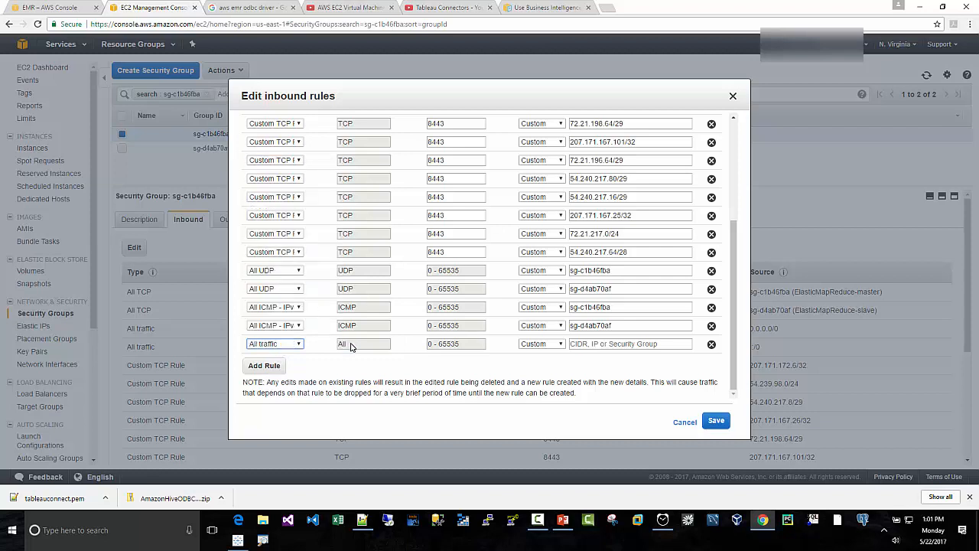
click(535, 348)
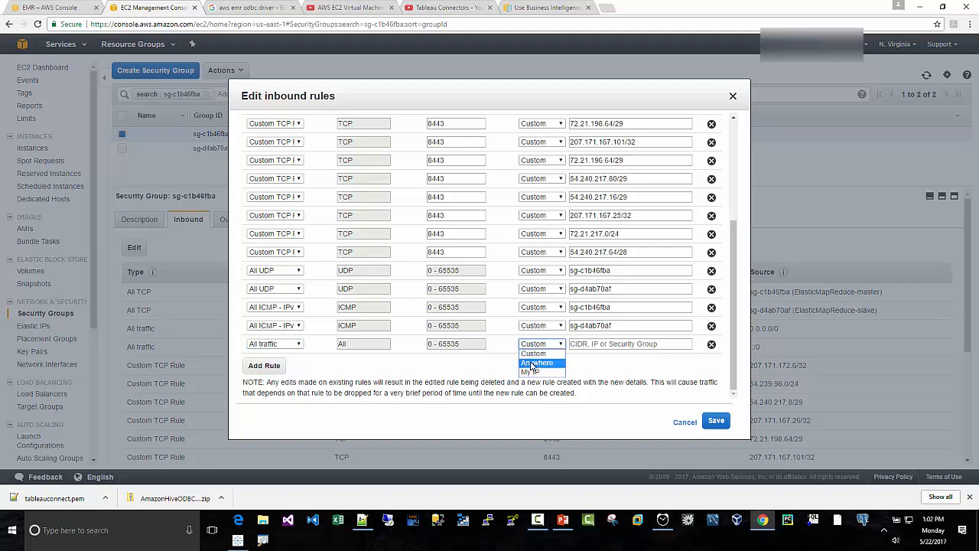
click(535, 363)
click(715, 424)
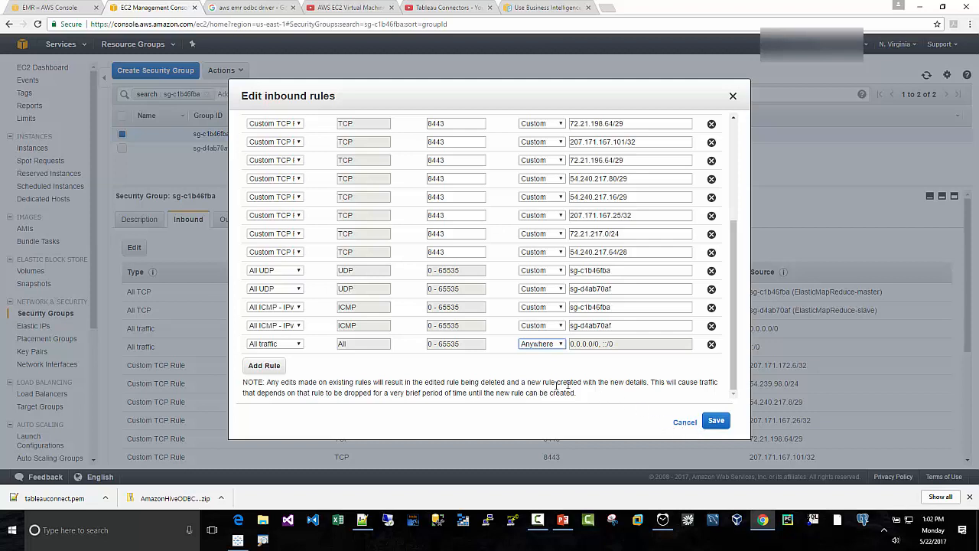
click(683, 423)
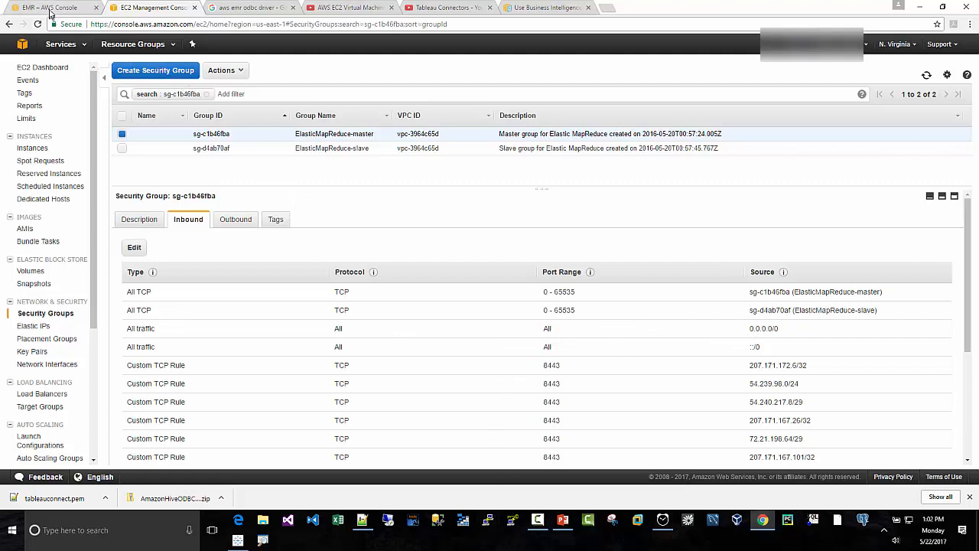
- Return to the EMR cluster list, filter it to active clusters, and expand the tableauconnect cluster's summary
click(22, 44)
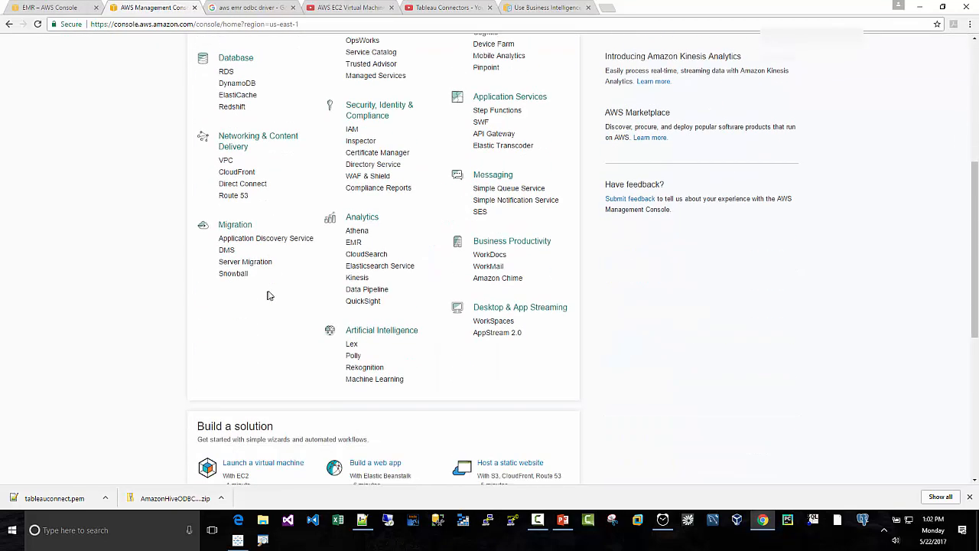
click(356, 143)
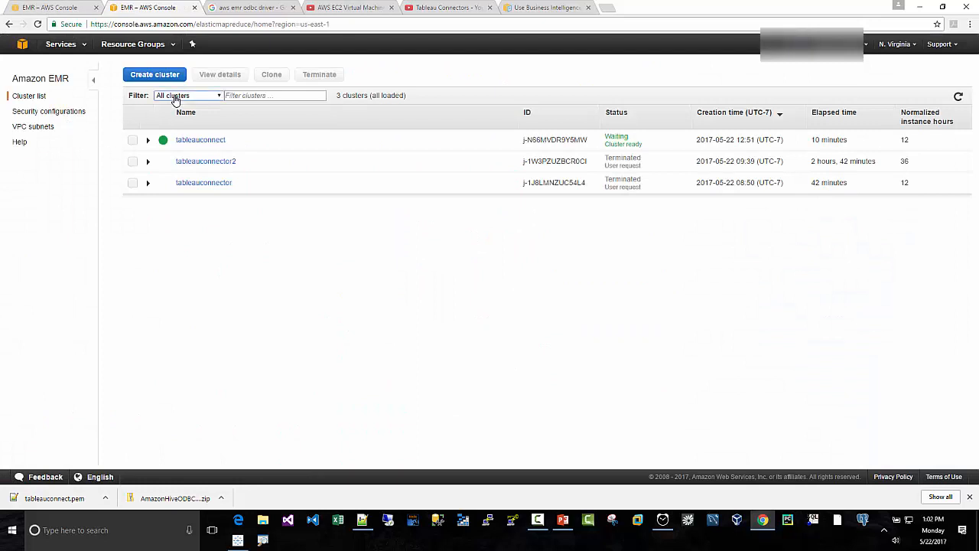
click(171, 96)
click(178, 114)
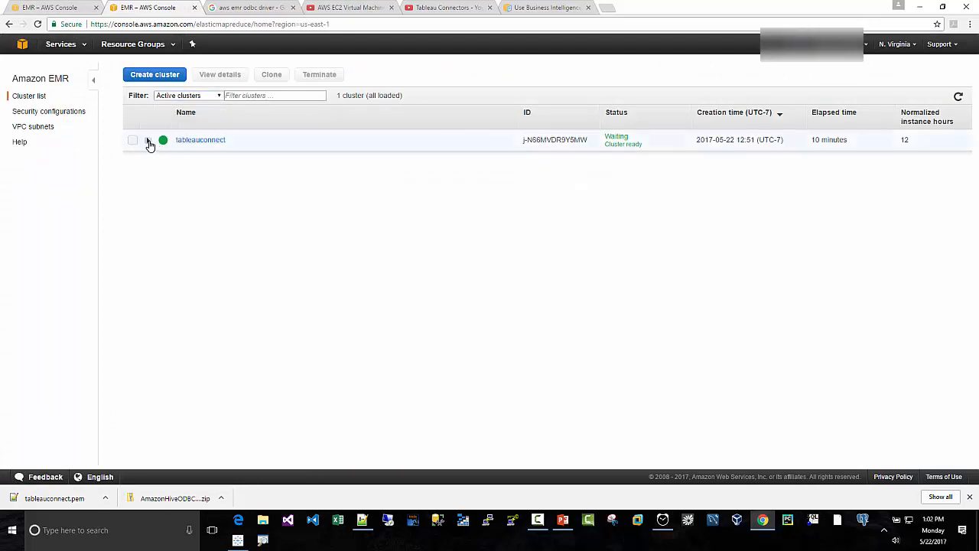
click(148, 142)
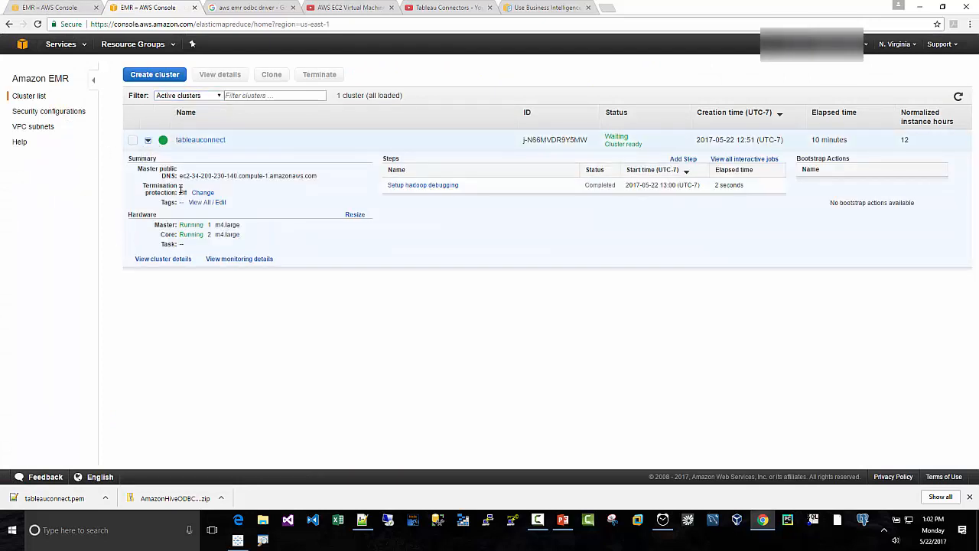
- Copy the tableauconnect cluster's master public DNS and paste it as the host name in PuTTY
drag(180, 176, 328, 177)
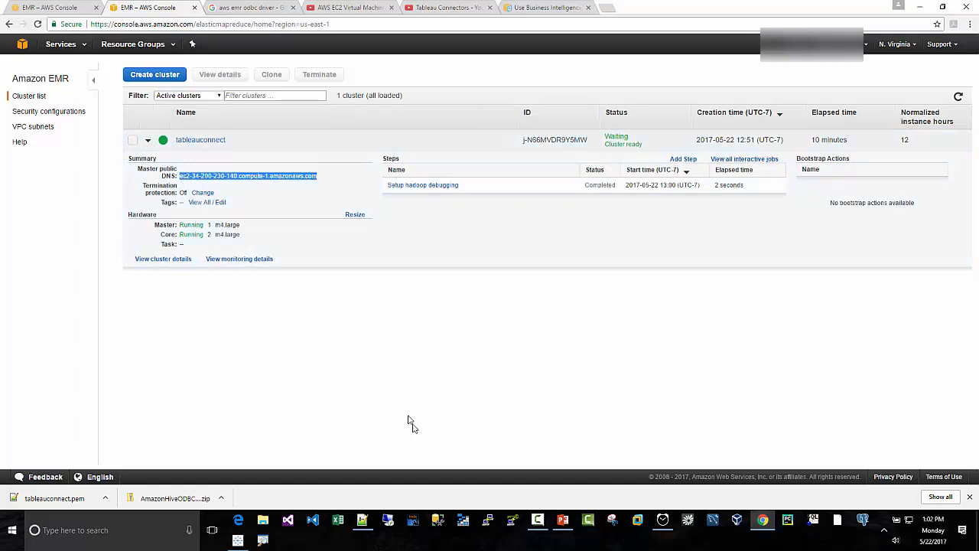
click(490, 524)
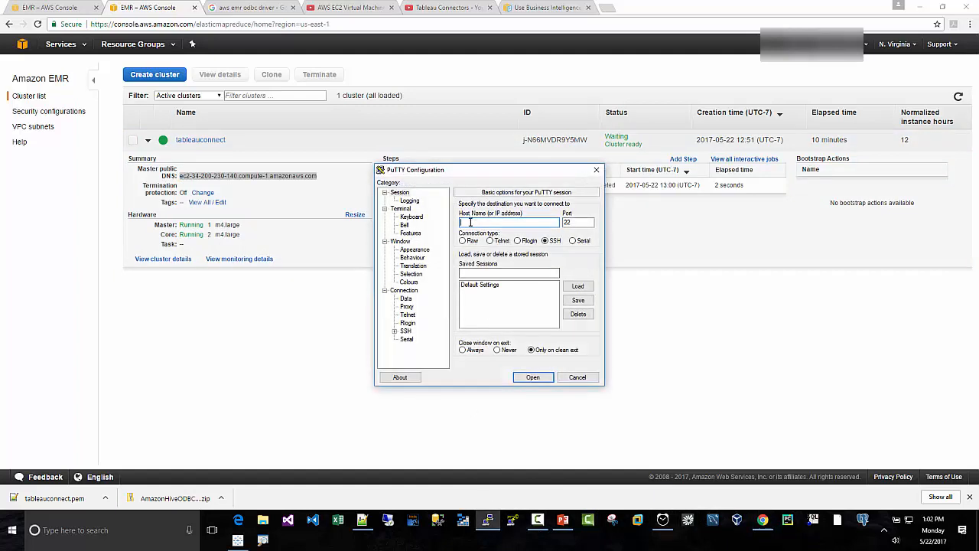
right_click(471, 222)
click(214, 176)
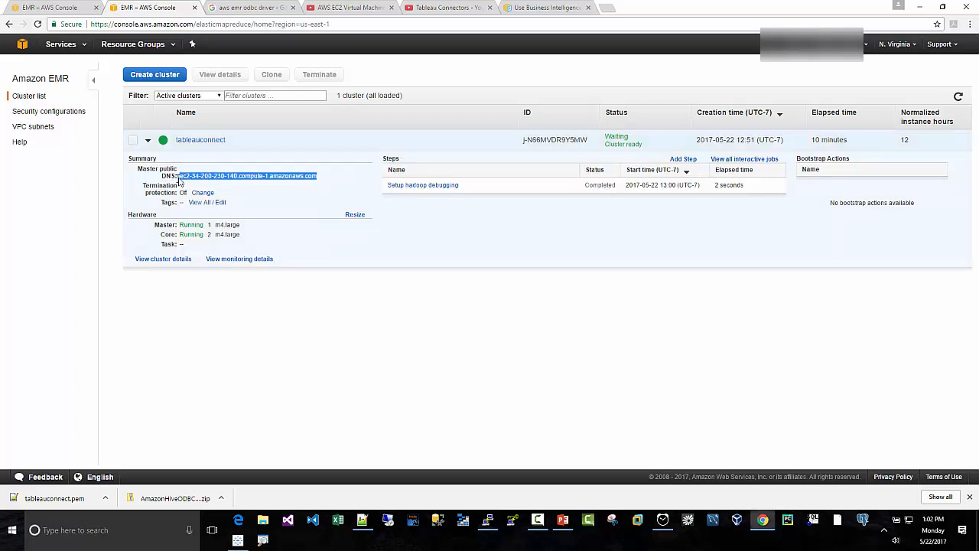
click(179, 176)
drag(179, 176, 313, 176)
key(super+c)
right_click(313, 178)
click(331, 184)
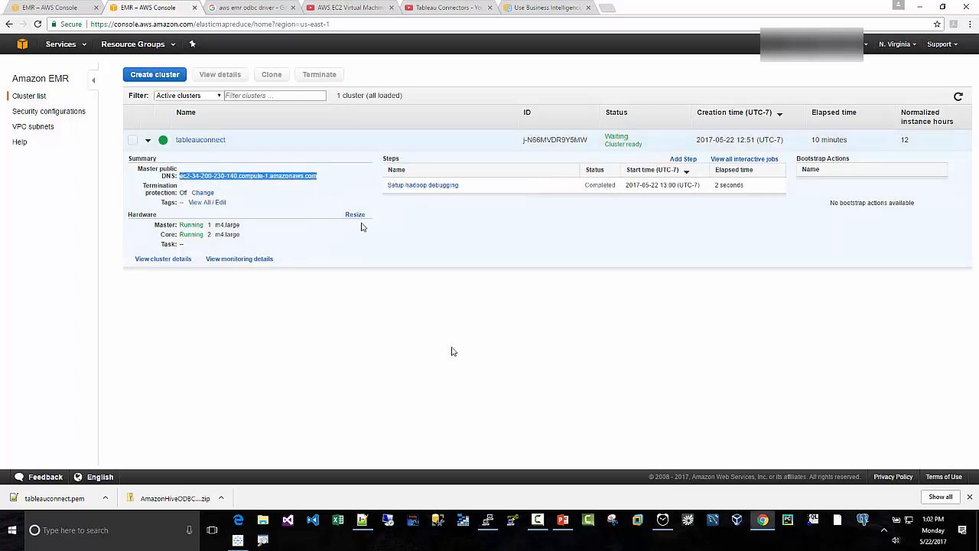
click(487, 520)
right_click(471, 222)
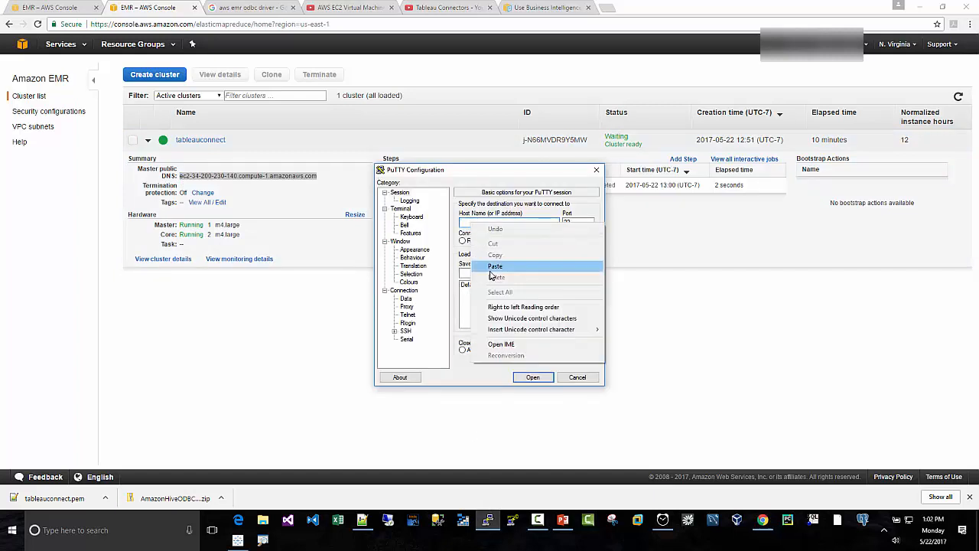
click(491, 269)
- Prefix the pasted master DNS host name with the login user ec2-user@
drag(467, 223, 438, 222)
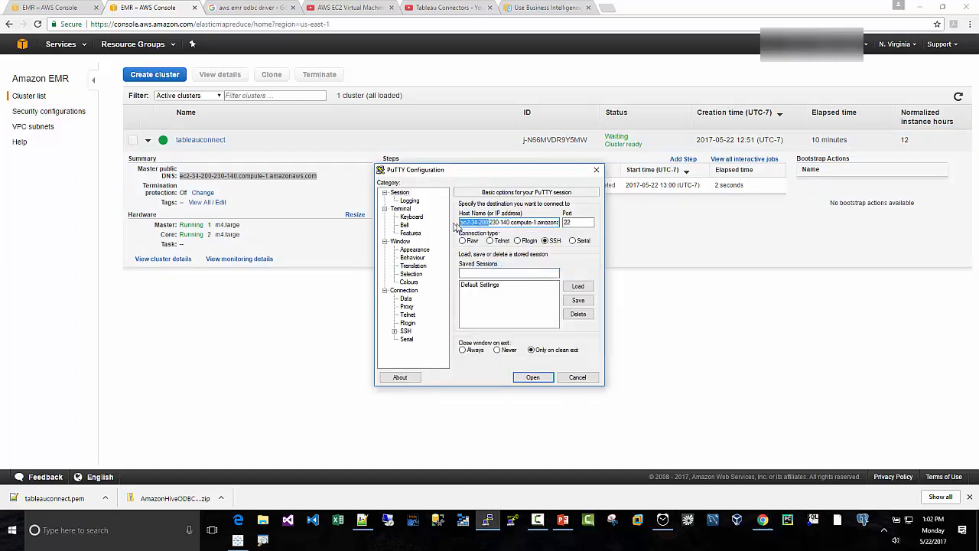
click(462, 224)
text(ec2-u)
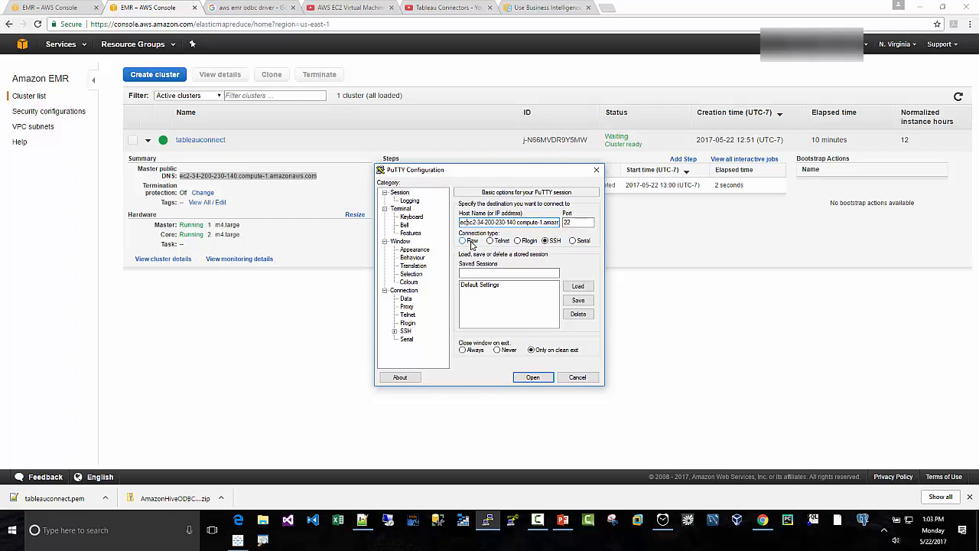
text(ser@e)
- Save the PuTTY session as tableauconnect, and check the end of its host name and its SSH port
click(477, 273)
text(tableauc)
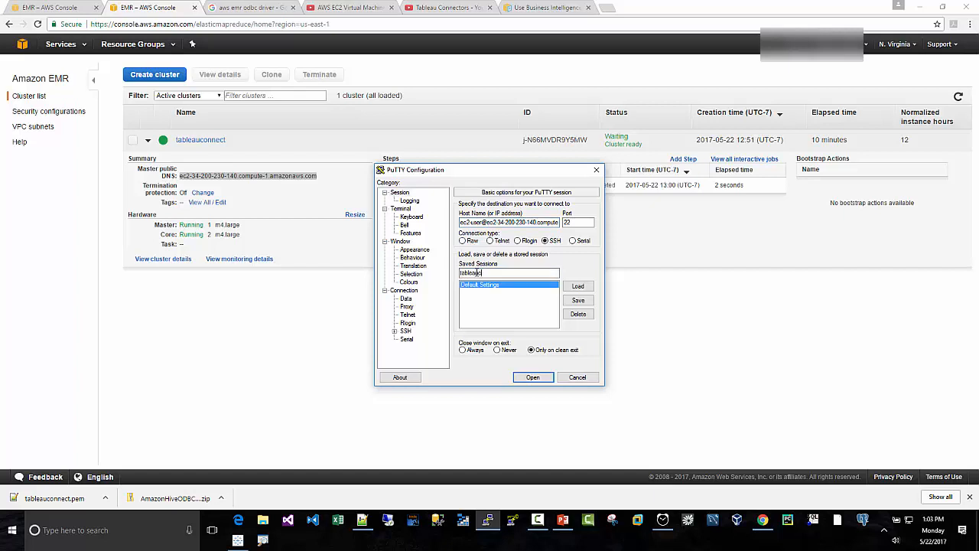
text(onnect)
click(574, 302)
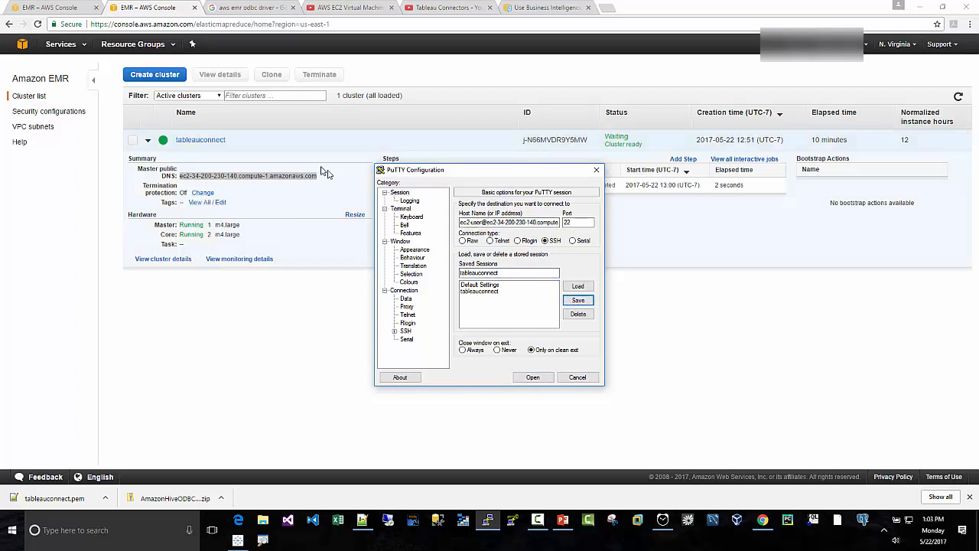
drag(537, 221, 574, 219)
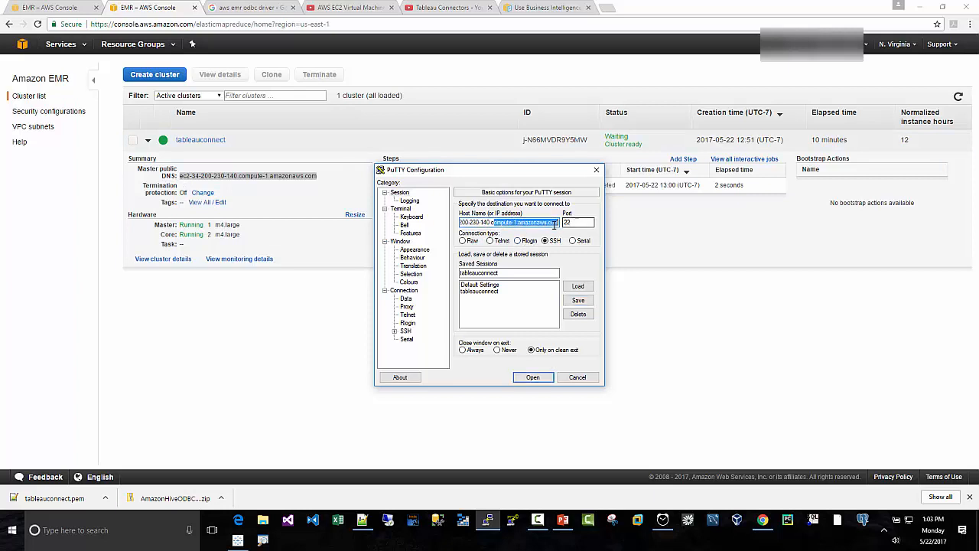
double_click(578, 222)
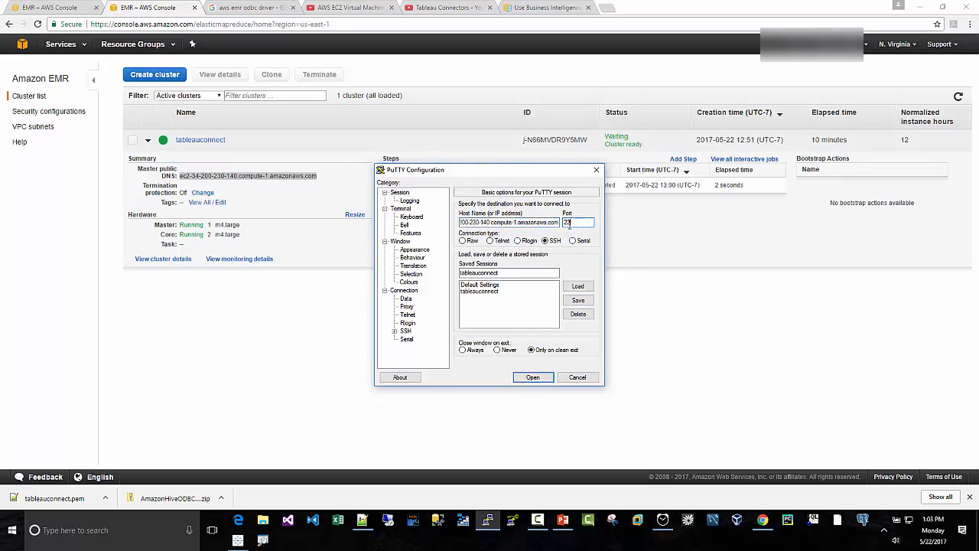
- Set tableauconnect.ppk from the Downloads folder as the private key file for SSH authentication
click(395, 330)
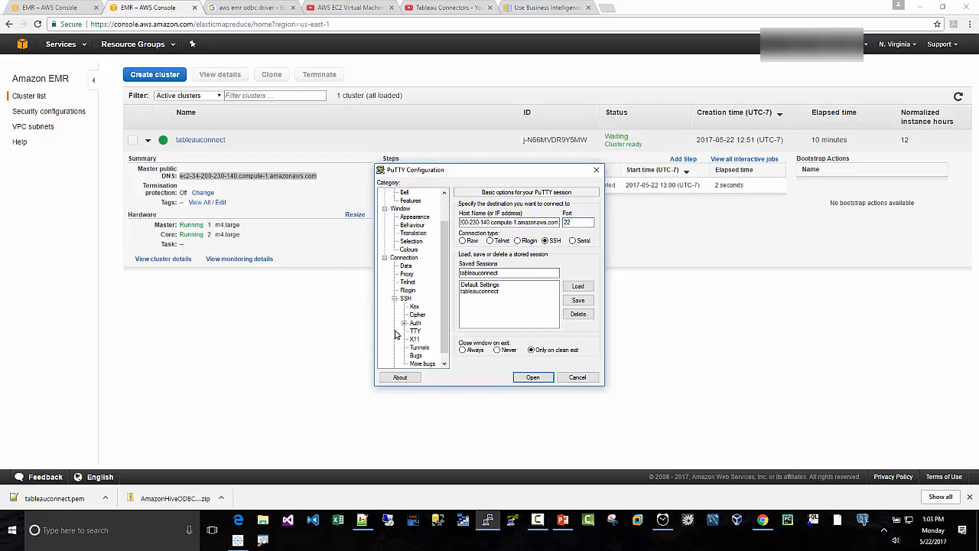
click(406, 299)
click(415, 323)
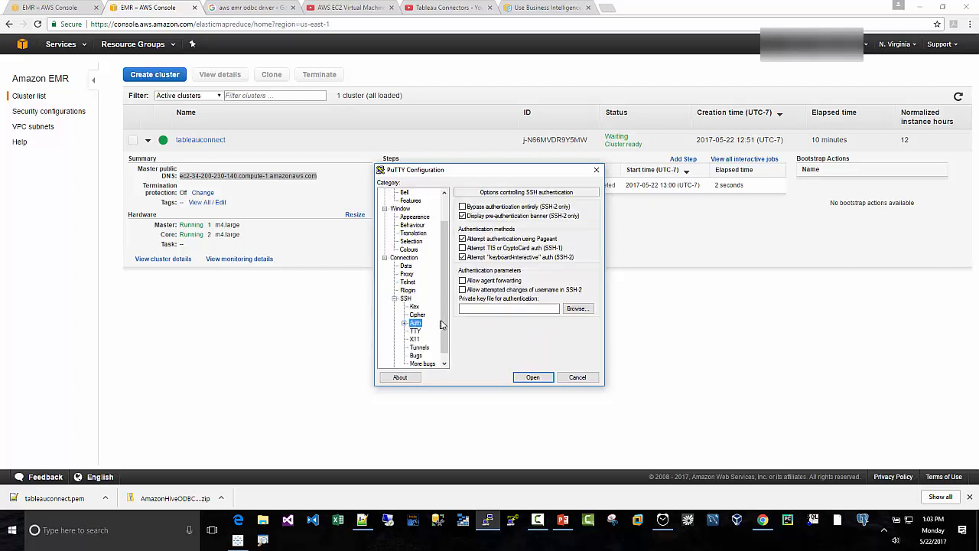
click(477, 308)
click(577, 309)
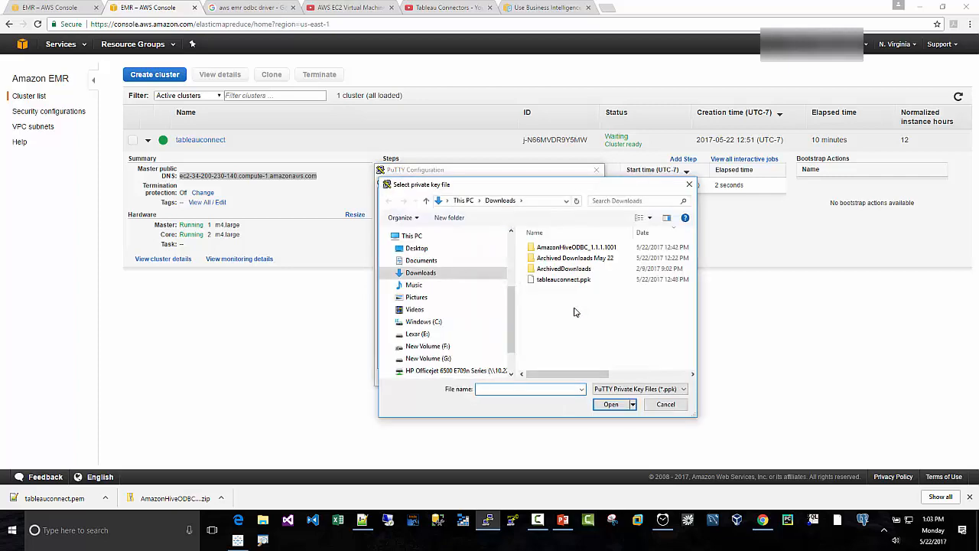
click(574, 280)
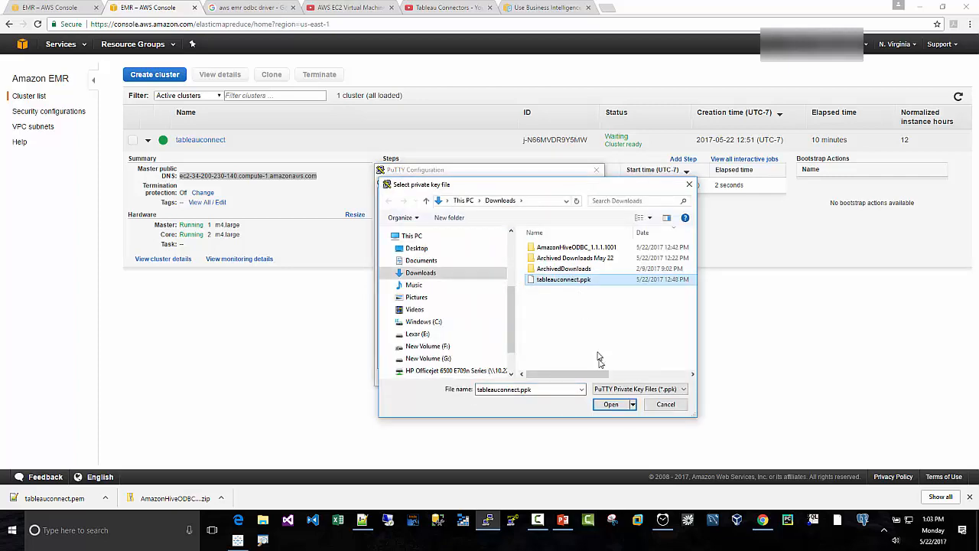
click(610, 404)
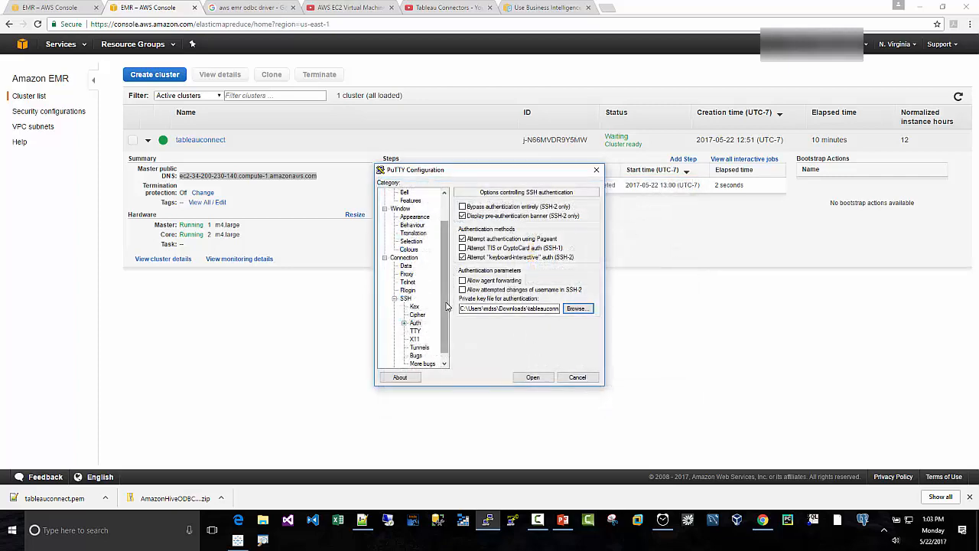
- Set the seconds between keepalives to 15 and save the settings to the tableauconnect session
click(405, 258)
double_click(576, 215)
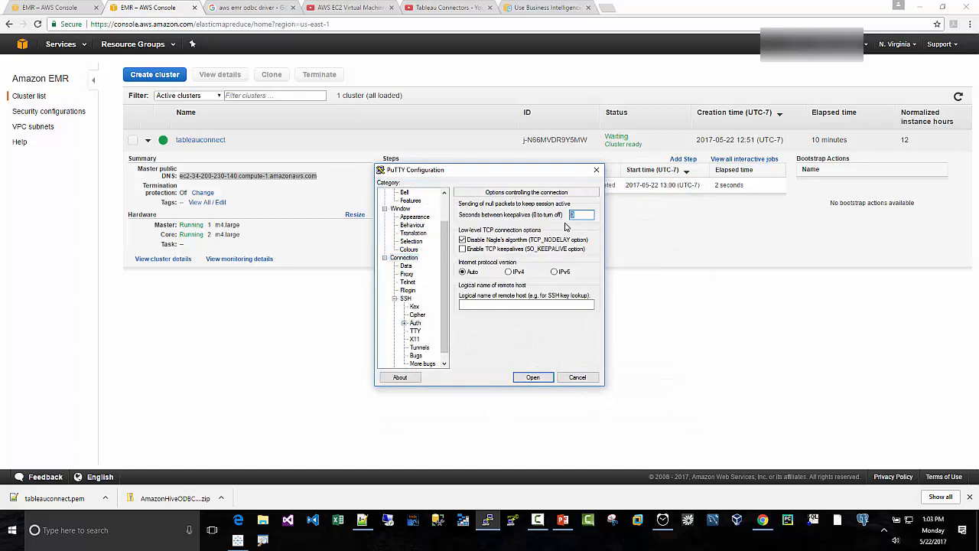
text(15)
scroll(409, 310, up, 2)
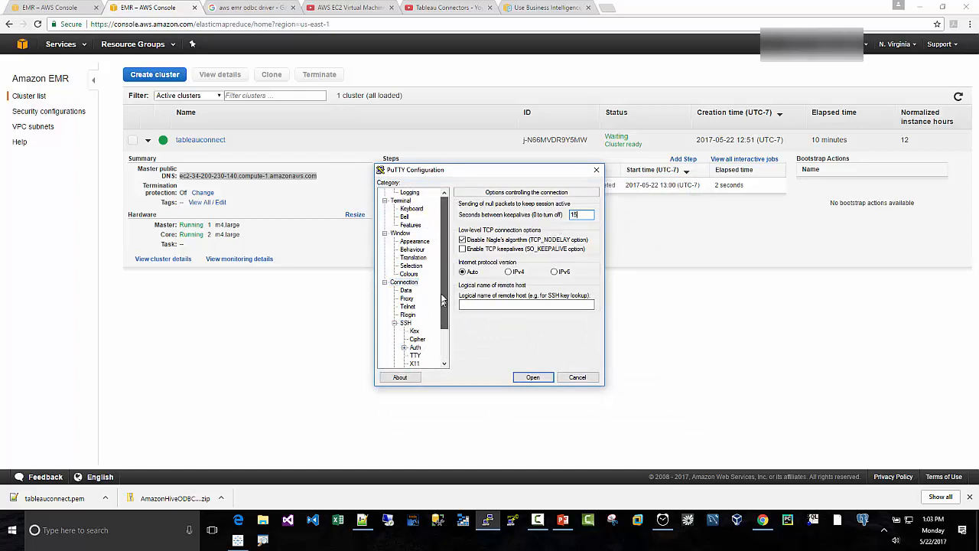
click(399, 192)
click(578, 300)
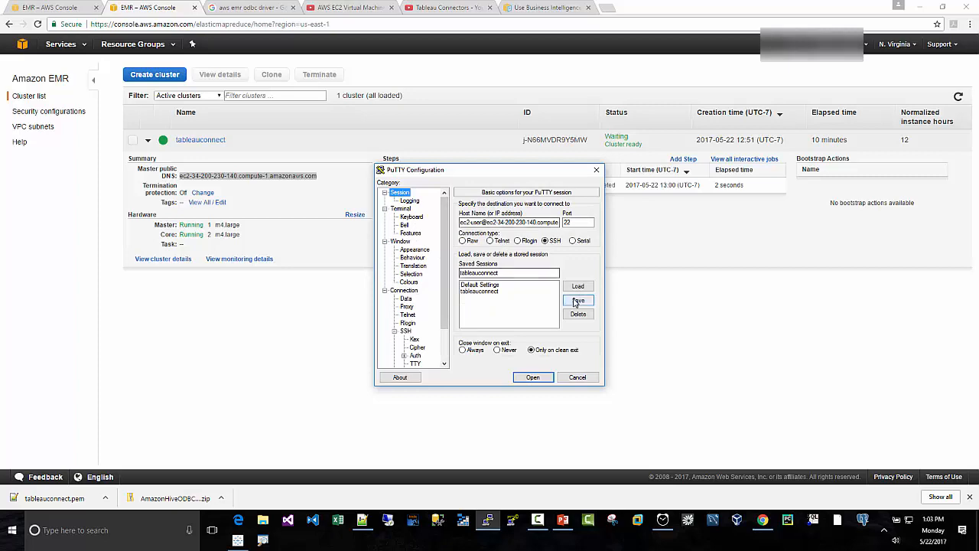
- Open the SSH connection to the master node, trust and cache its host key, and move the terminal window toward the screen centre
click(532, 378)
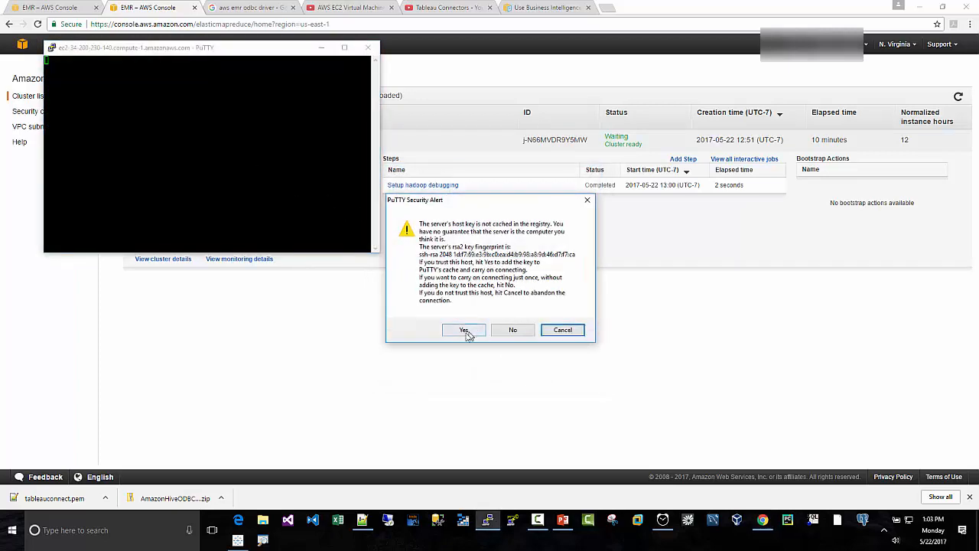
click(463, 331)
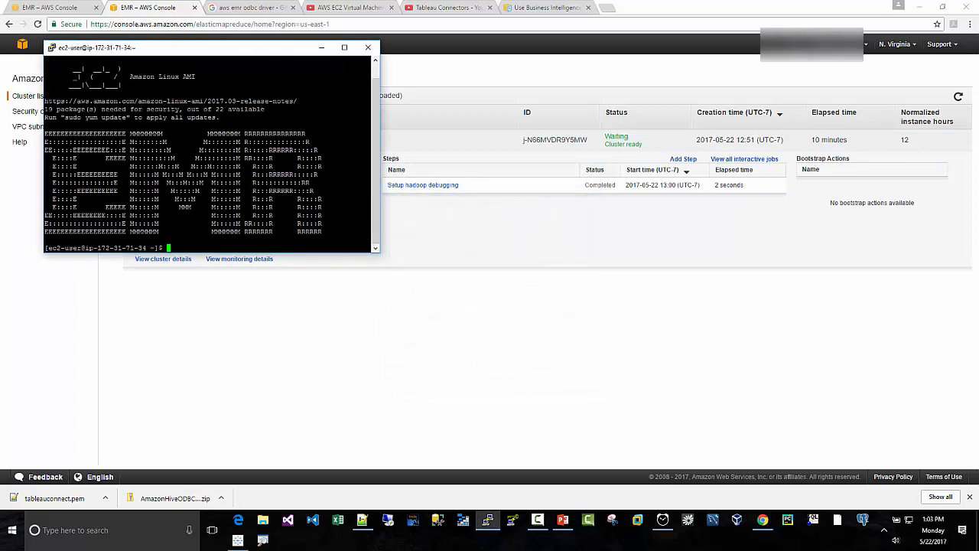
drag(231, 54, 513, 220)
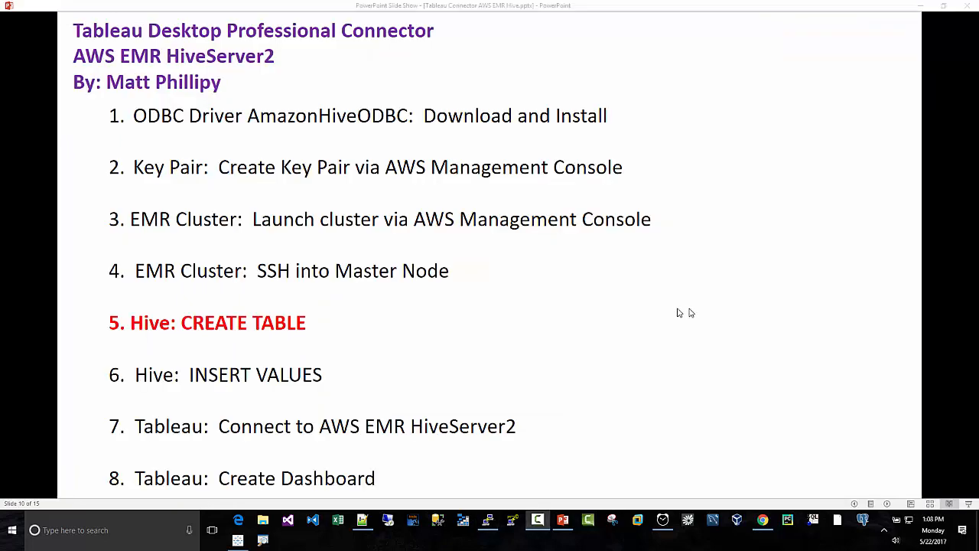
- Switch to the PuTTY terminal and enlarge its window over the slide show
click(487, 520)
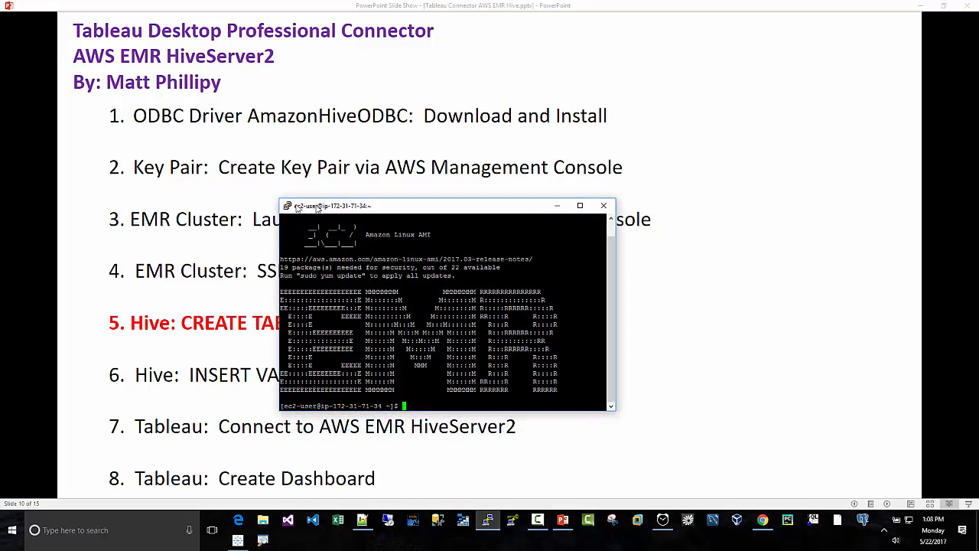
drag(282, 207, 153, 46)
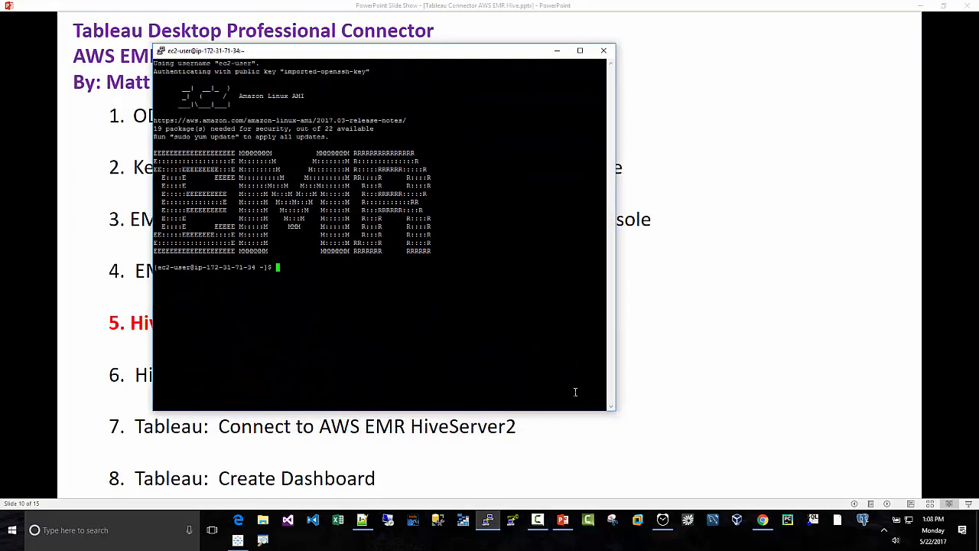
drag(614, 410, 769, 476)
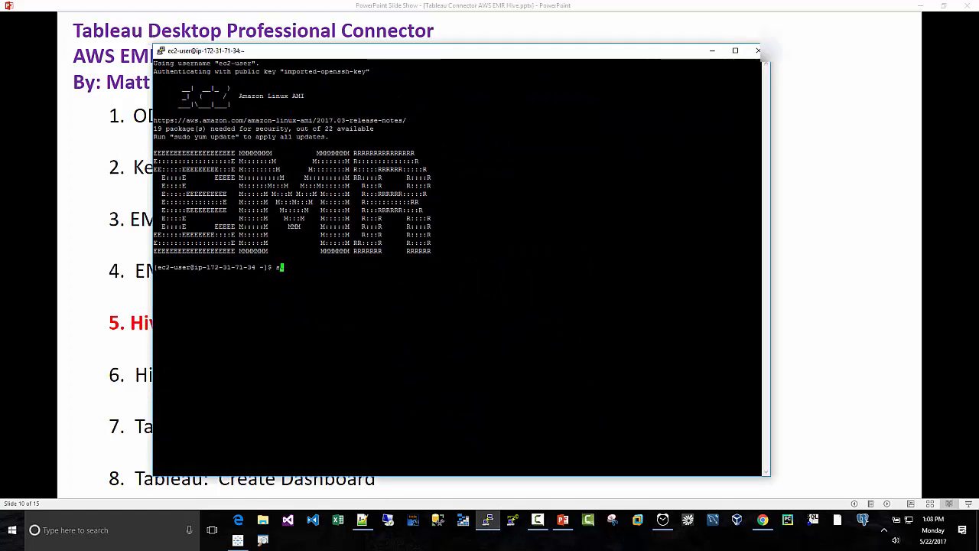
- Become root with sudo su, start the hive shell, and reposition the terminal window
text(udo su)
key(Return)
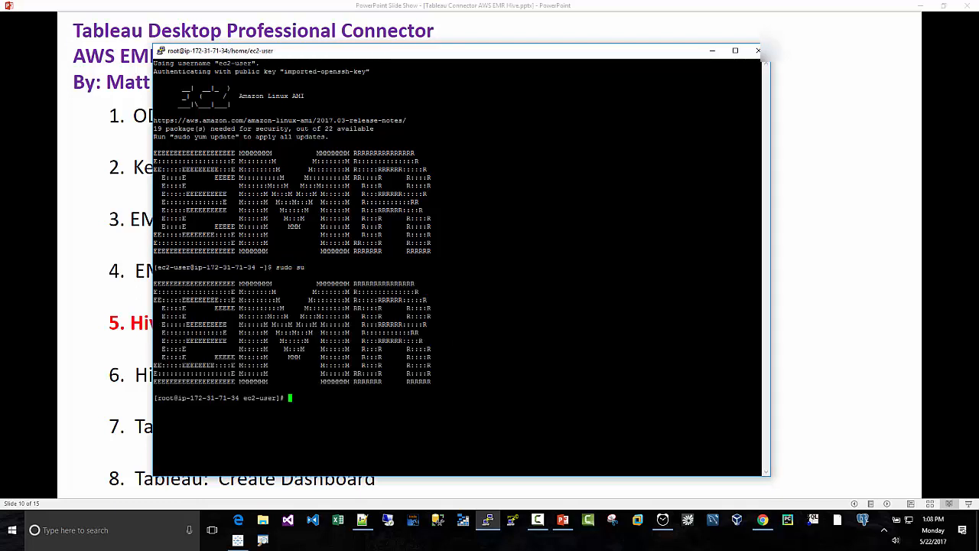
text(hive)
key(Return)
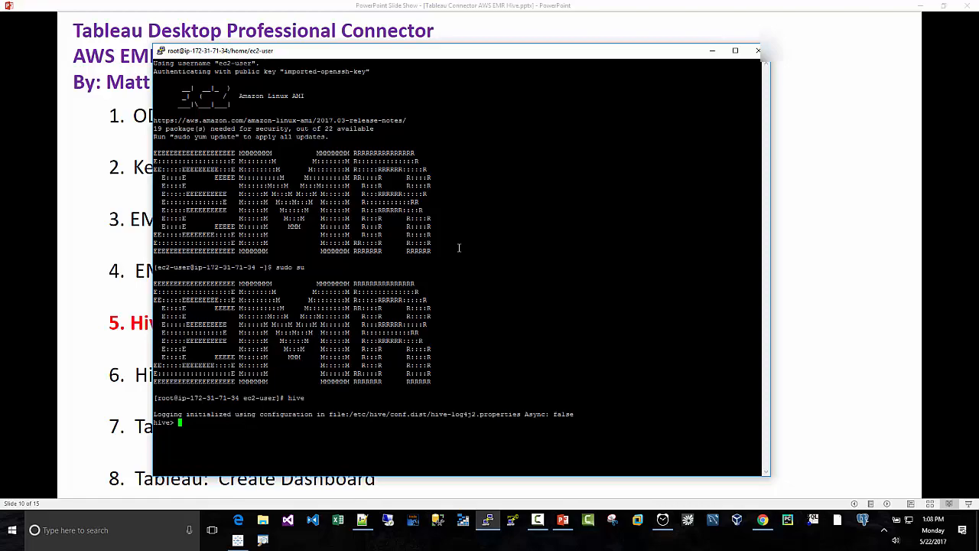
drag(346, 55, 412, 46)
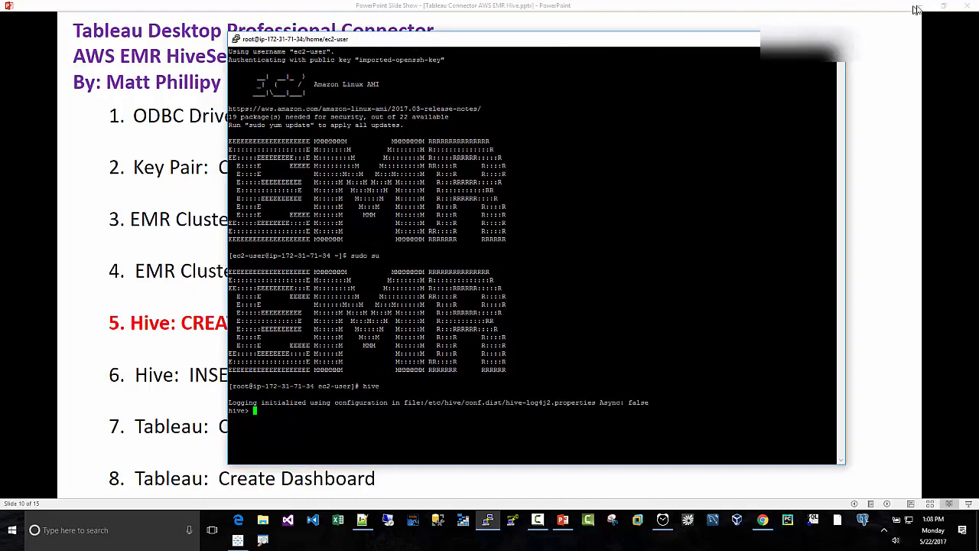
drag(235, 39, 70, 3)
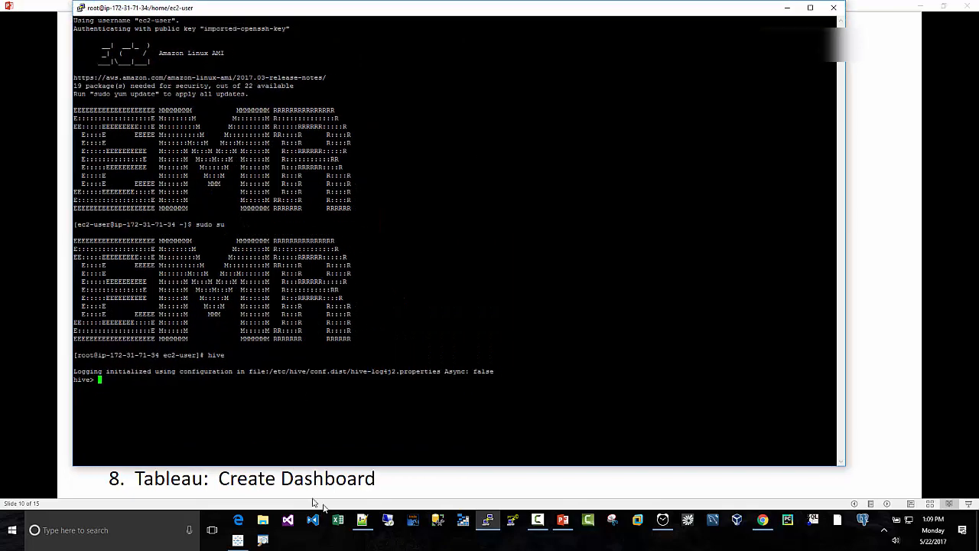
- Switch to tableau_emr.txt in Notepad++ and copy the CREATE EXTERNAL TABLE tableautest statement
click(363, 520)
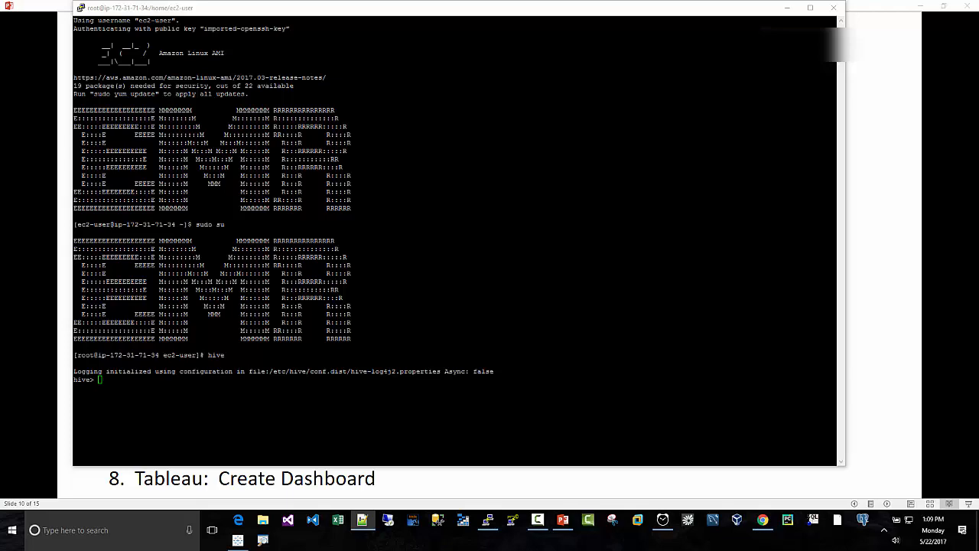
drag(978, 43, 476, 29)
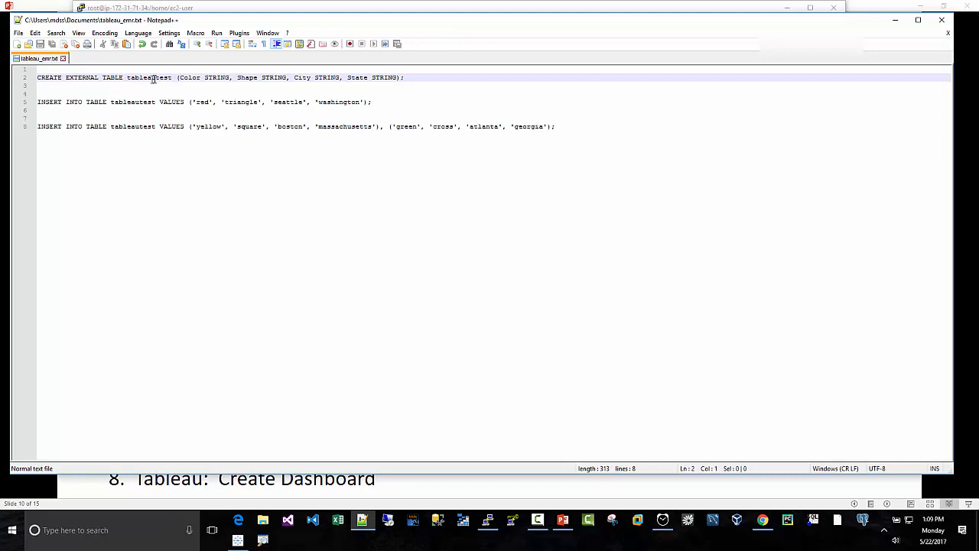
click(430, 79)
drag(409, 77, 278, 79)
click(411, 80)
drag(39, 77, 402, 77)
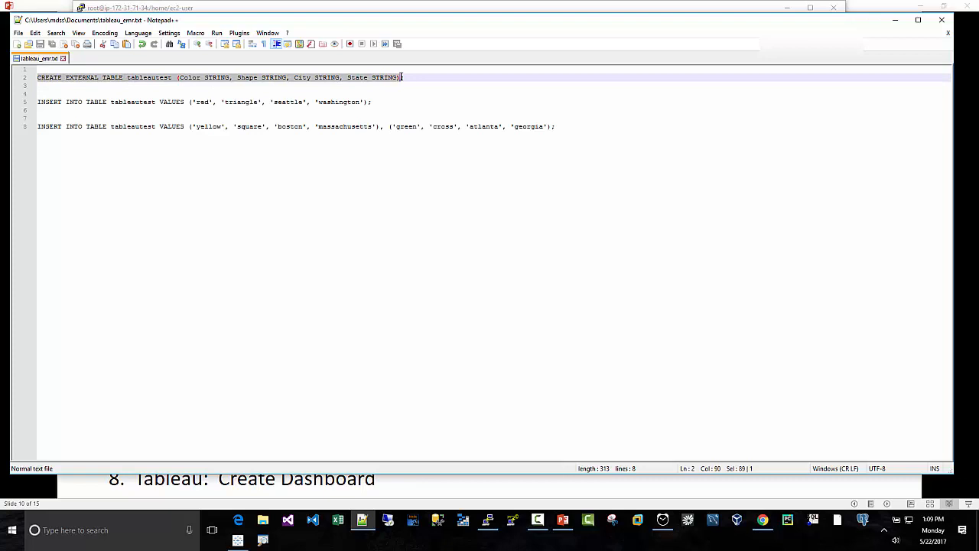
right_click(395, 80)
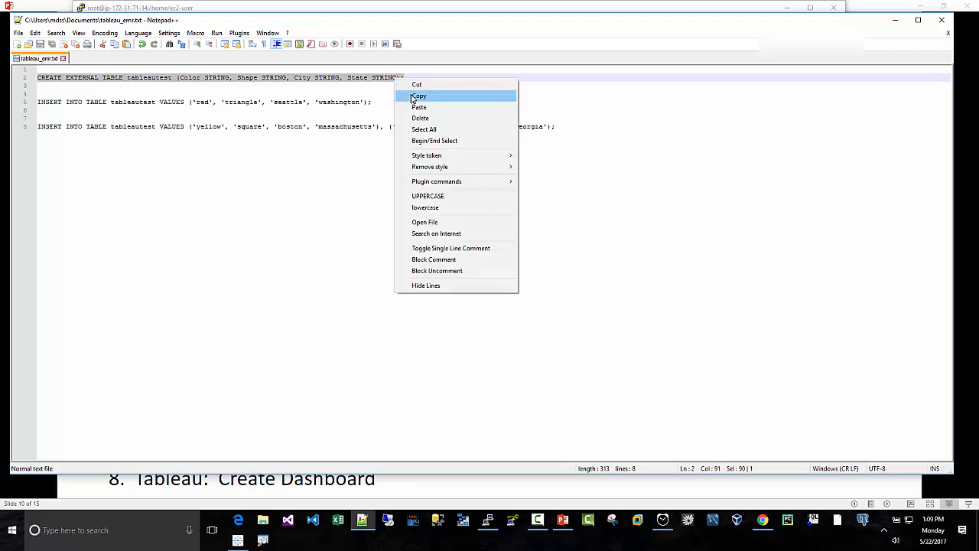
click(414, 95)
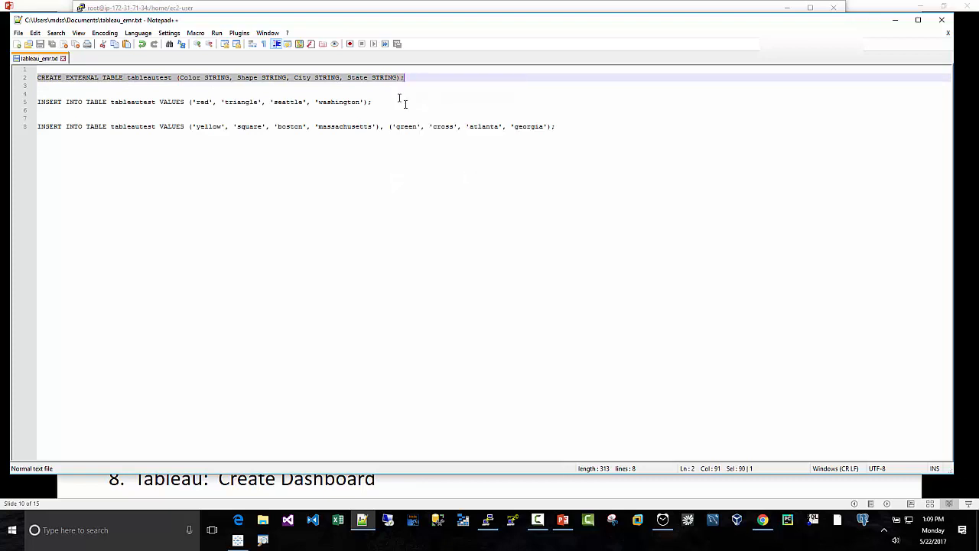
- Run the copied CREATE EXTERNAL TABLE tableautest statement, with string columns Color, Shape, City and State, in PuTTY's hive shell
click(487, 520)
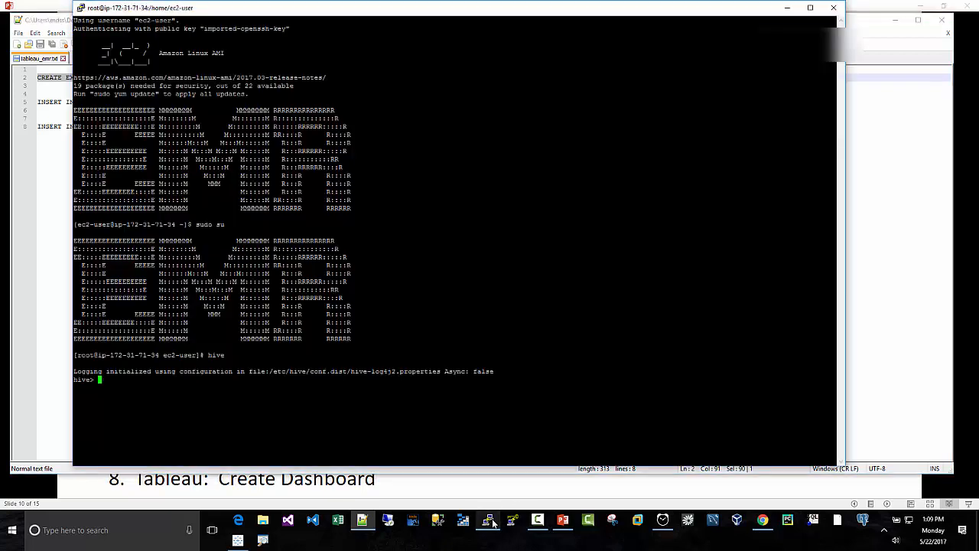
right_click(99, 379)
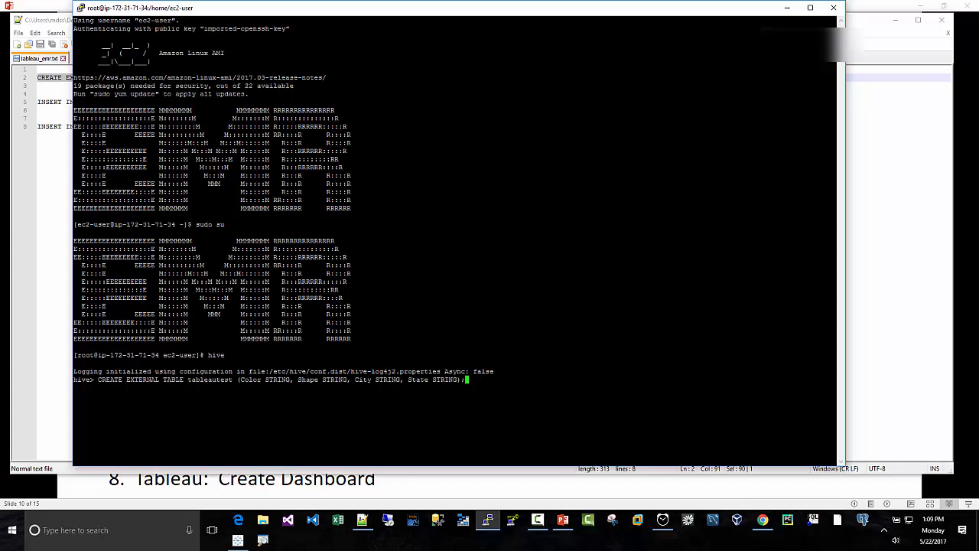
key(Return)
- Run DESCRIBE tableautest; to check the new table's columns
text(DESCRIB)
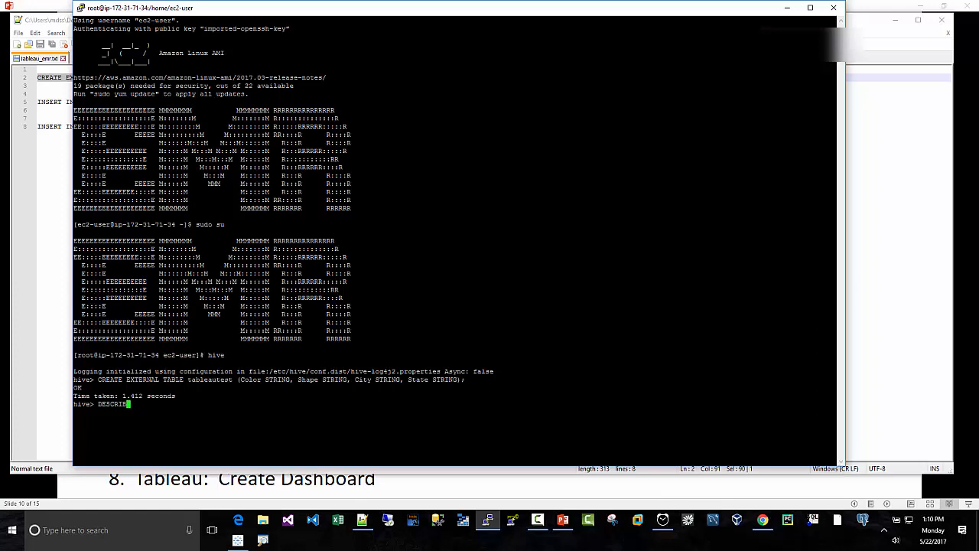
text(E tableautest)
key(Return)
text(;)
key(Return)
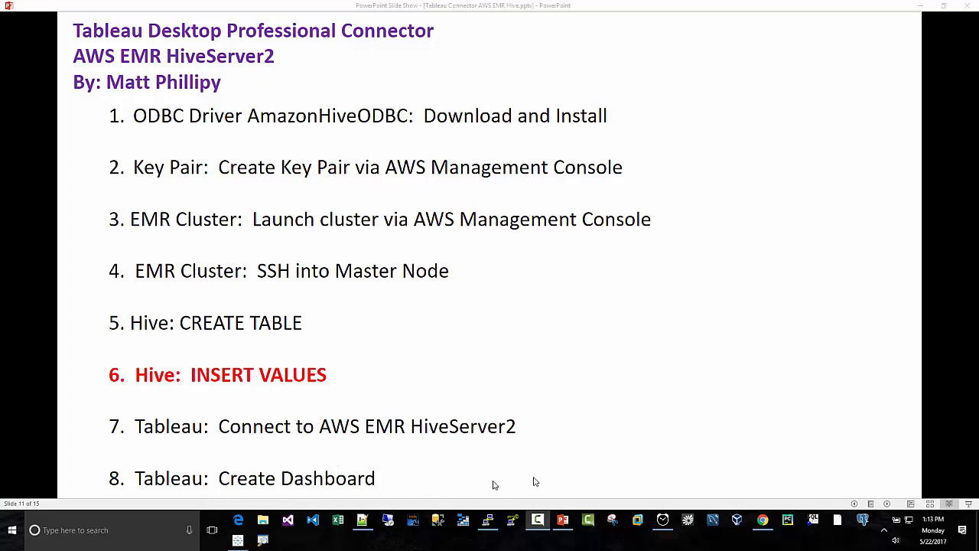
- Switch to Notepad++ and copy the single-row INSERT INTO TABLE tableautest statement for red, triangle, seattle, washington
click(365, 521)
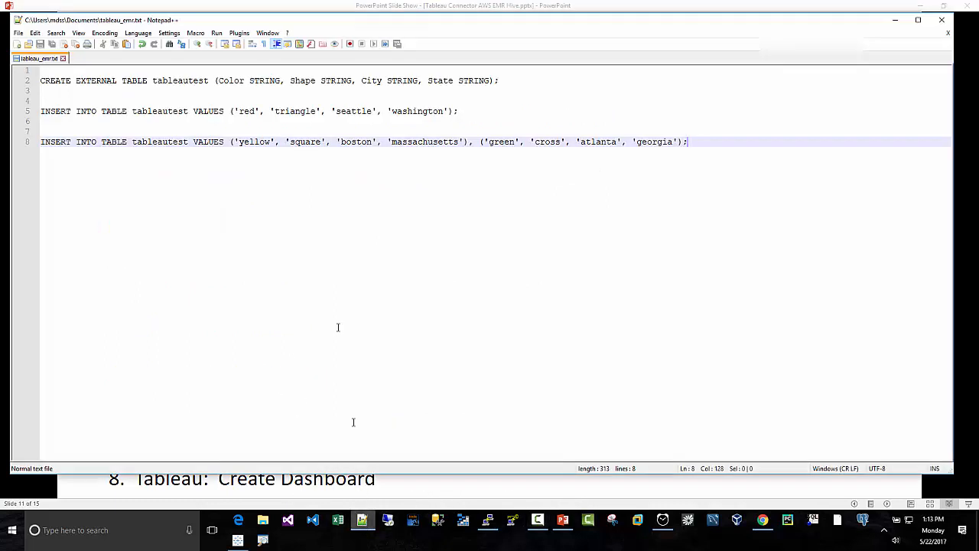
click(88, 122)
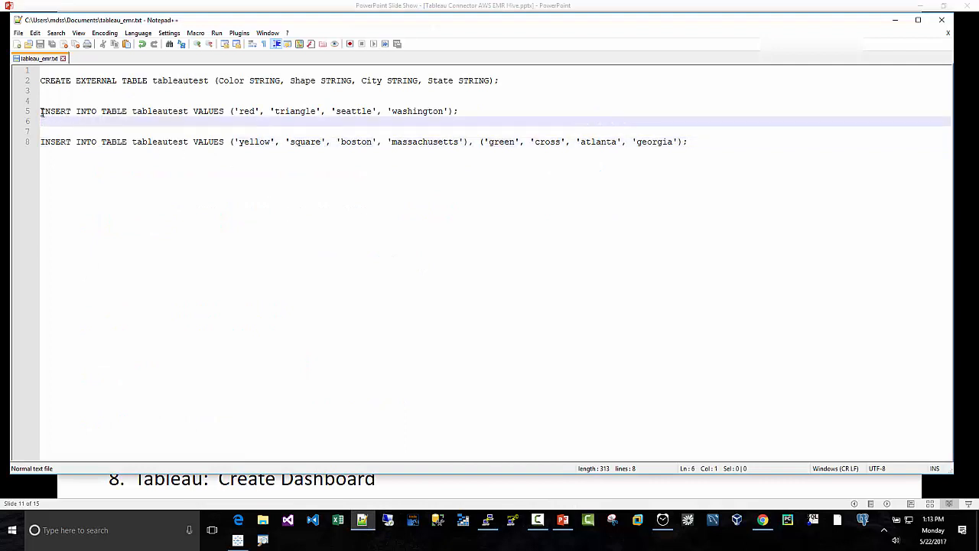
drag(41, 112, 464, 112)
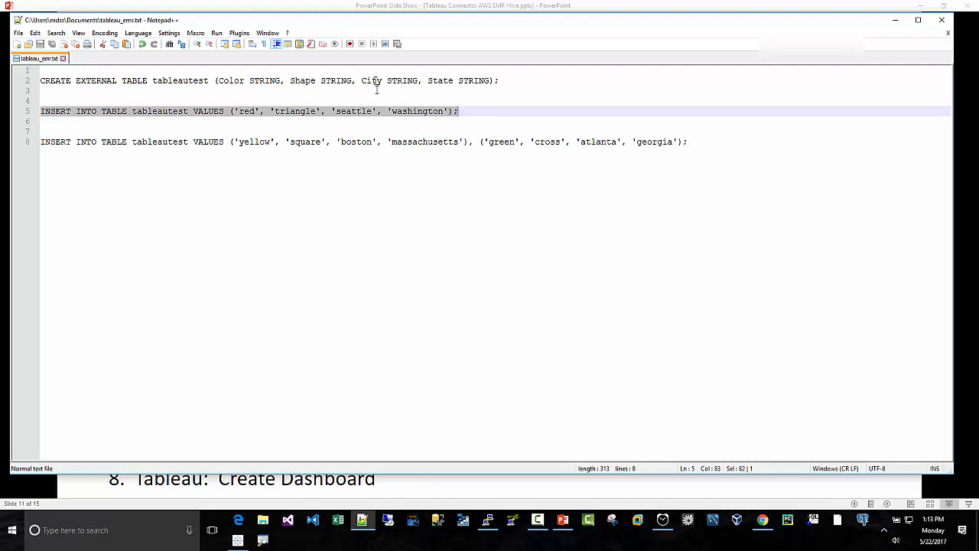
right_click(324, 113)
click(346, 131)
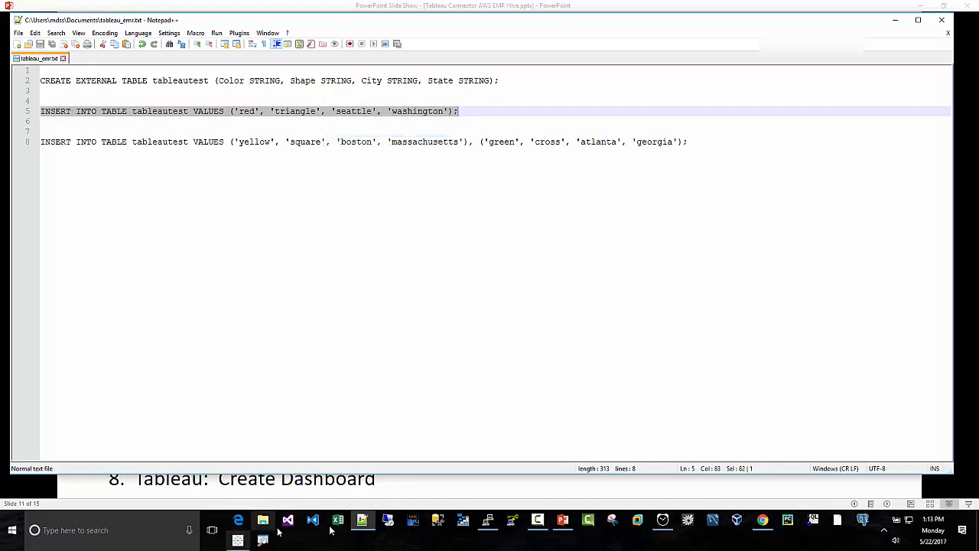
- Run the copied INSERT statement in PuTTY's hive shell to add the red, triangle, seattle, washington row to tableautest
click(490, 527)
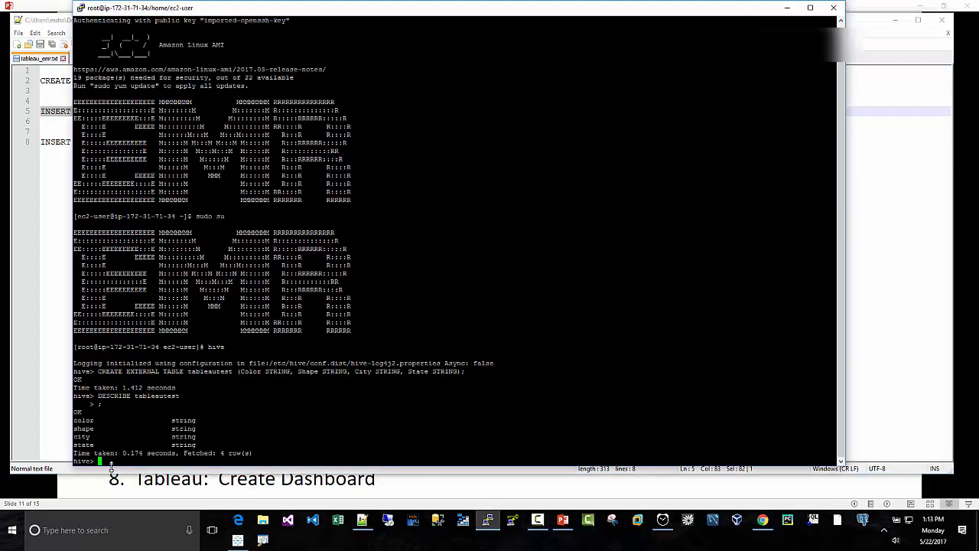
right_click(419, 436)
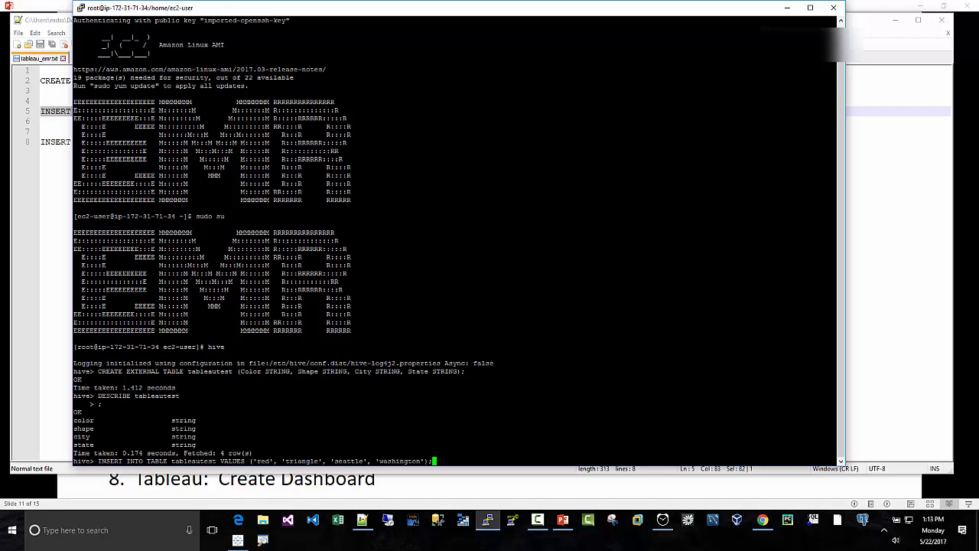
key(Return)
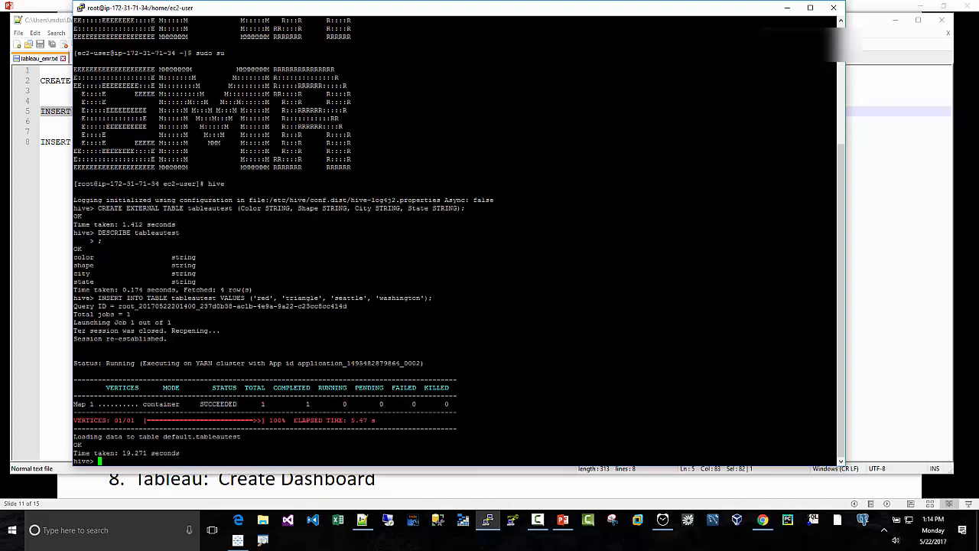
- Run SELECT * FROM tableautest; to check the table's contents
text(sELECT * FROM tableautest;)
key(Return)
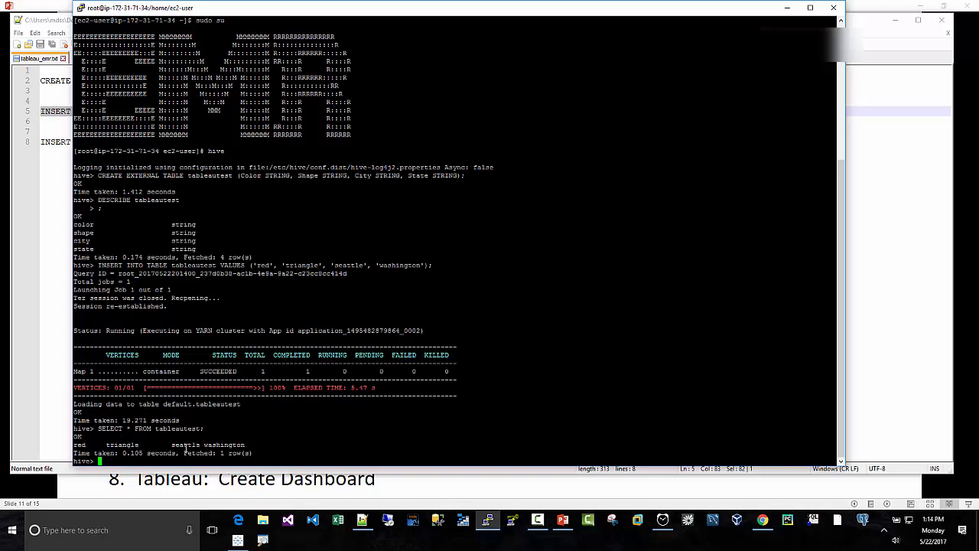
- Switch to Notepad++ and copy the two-row INSERT INTO TABLE tableautest statement for yellow, square, boston, massachusetts and green, cross, atlanta, georgia
click(363, 520)
key(ctrl+End)
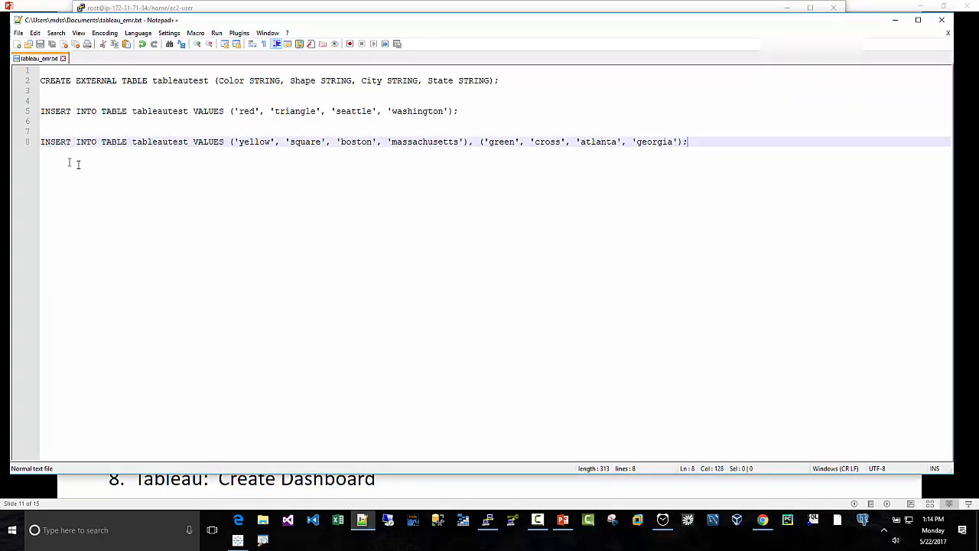
drag(42, 145, 689, 142)
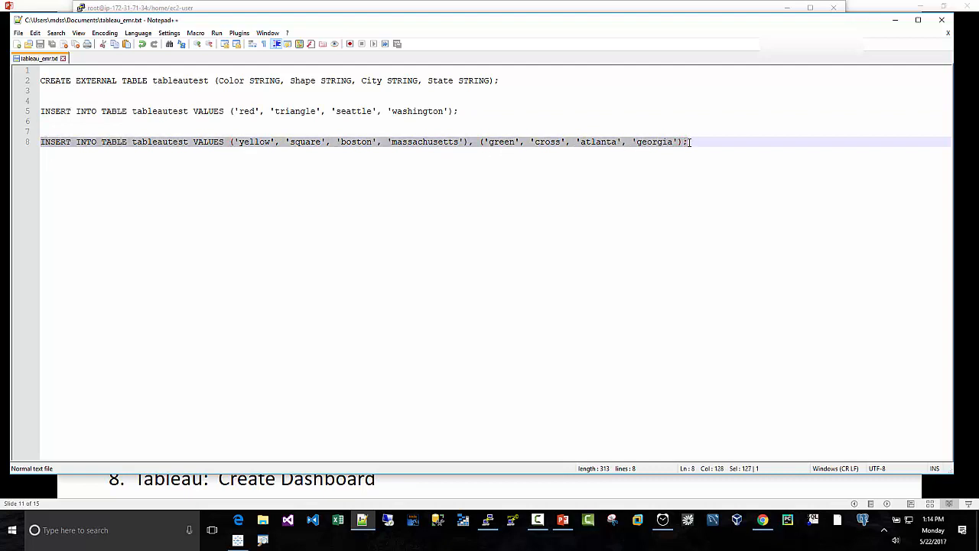
right_click(399, 146)
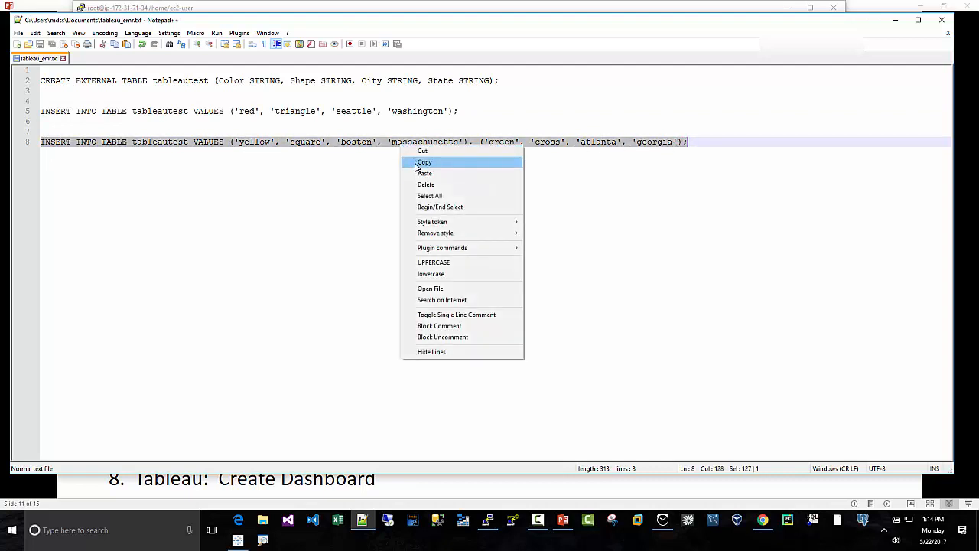
click(418, 165)
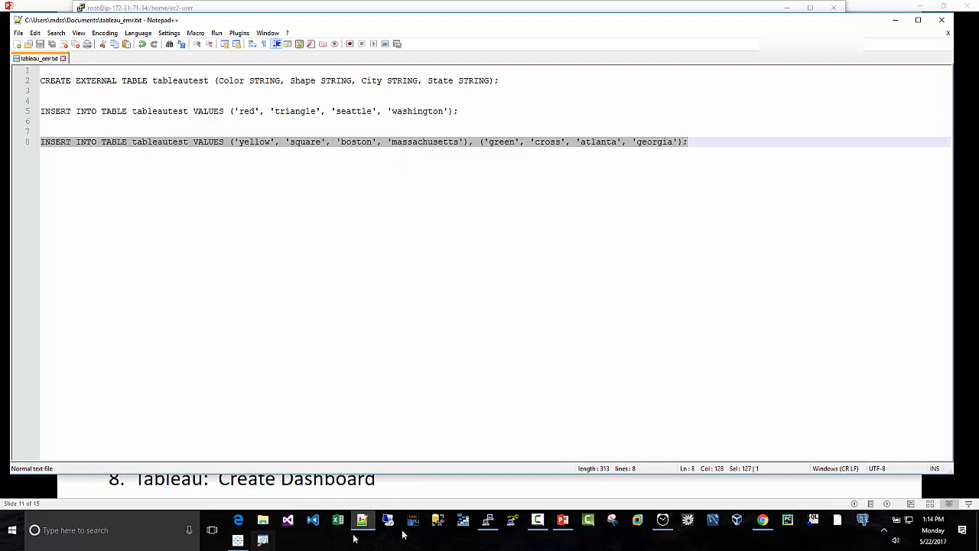
- Run the copied INSERT statement in PuTTY's hive shell to add the yellow square and green cross rows to tableautest
click(487, 521)
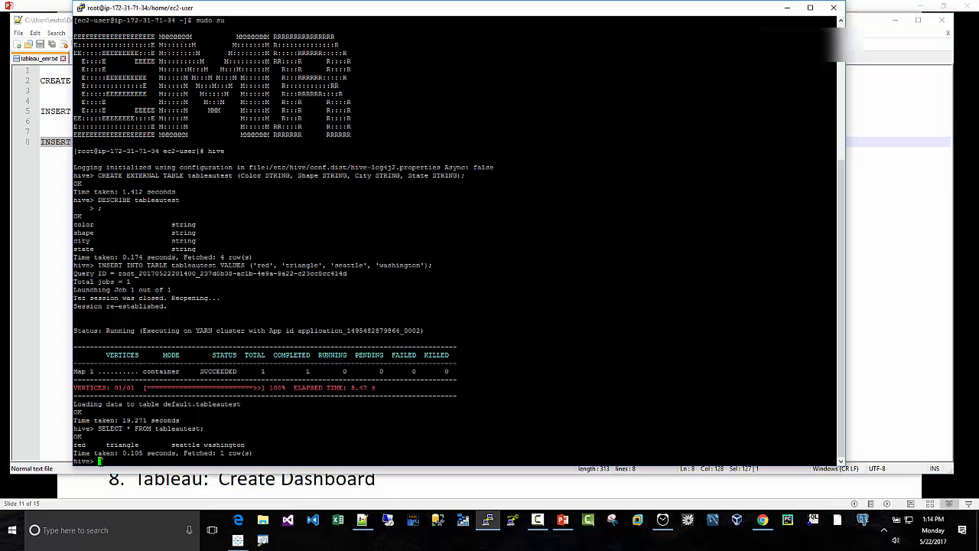
right_click(98, 461)
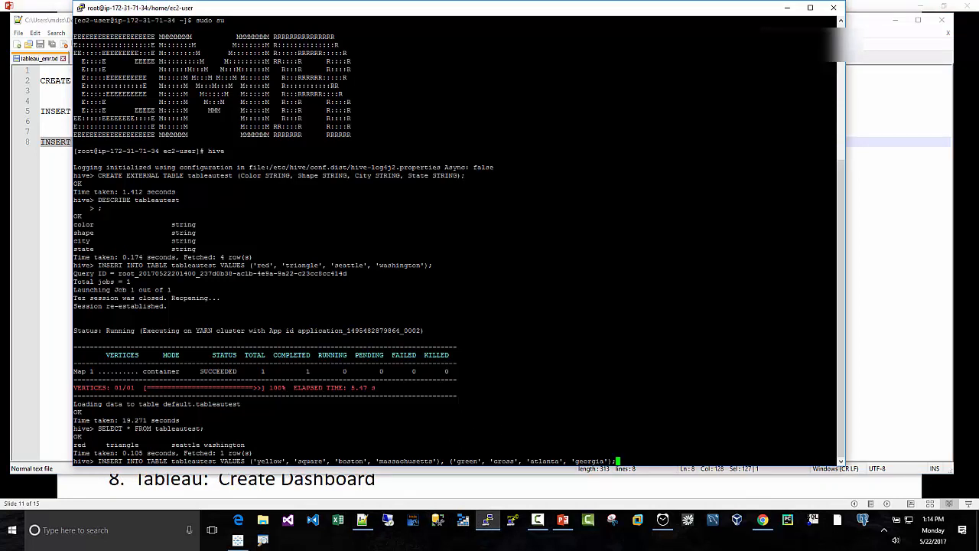
key(Return)
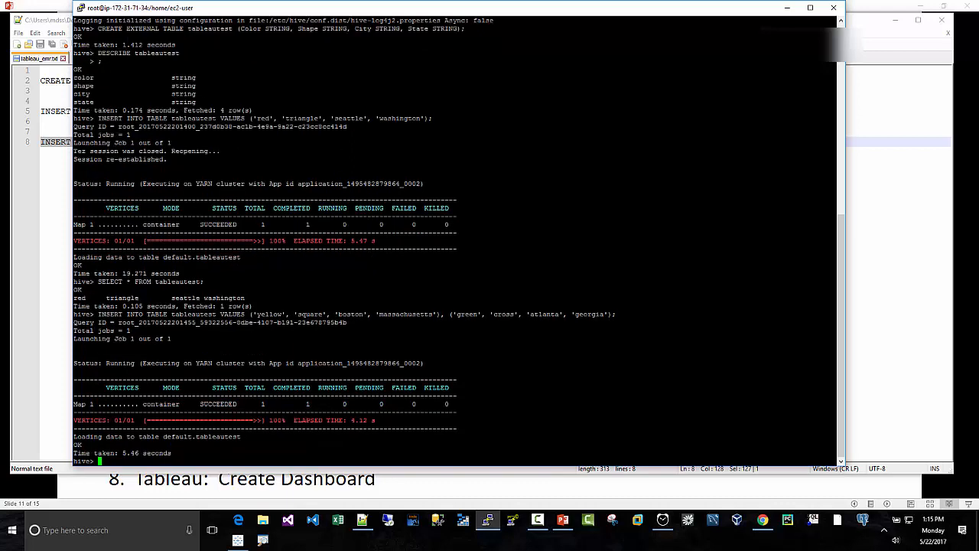
- Query all rows with SELECT * FROM tableautest; to check the two added rows
text(SELECT * FROM tableautest;)
key(Return)
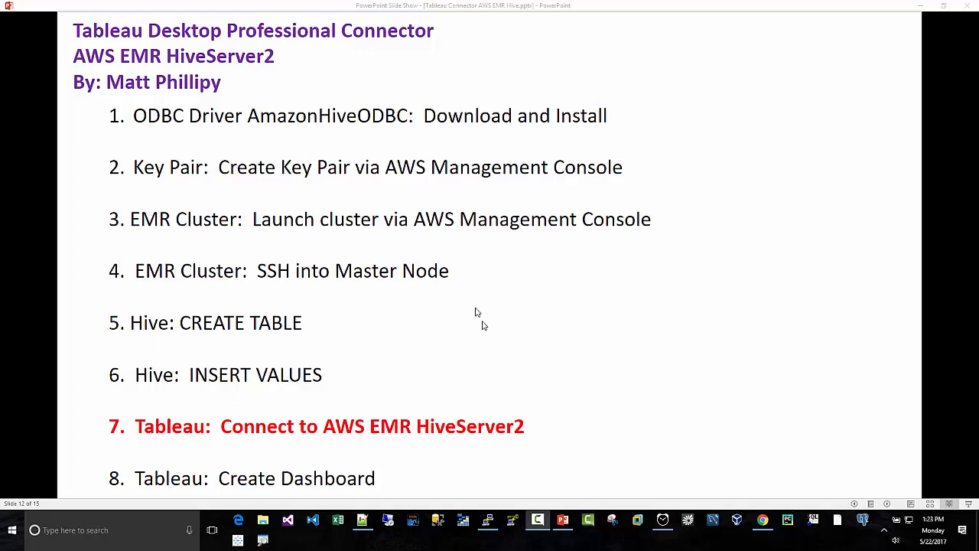
- Switch to Chrome and copy the master public DNS from the tableauconnect cluster's summary in the EMR cluster list
click(762, 520)
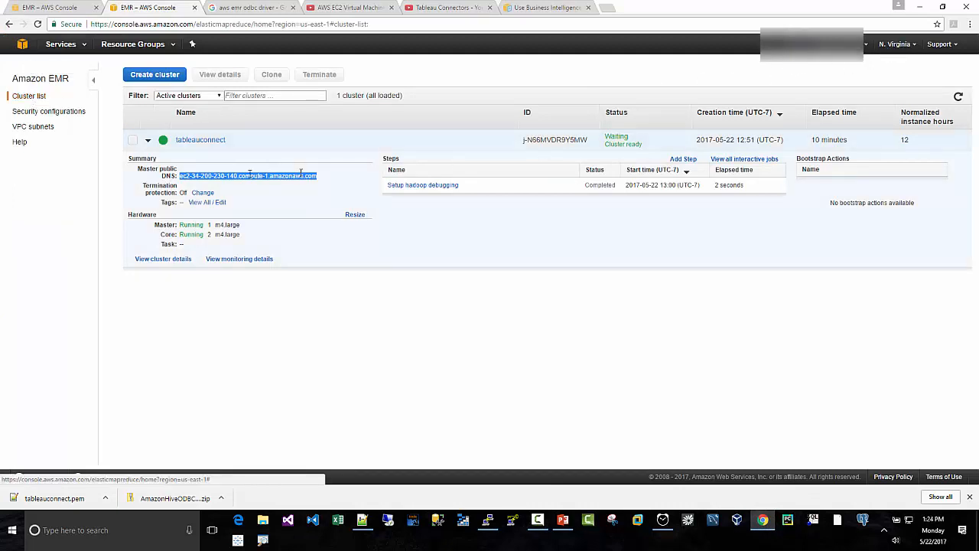
click(147, 140)
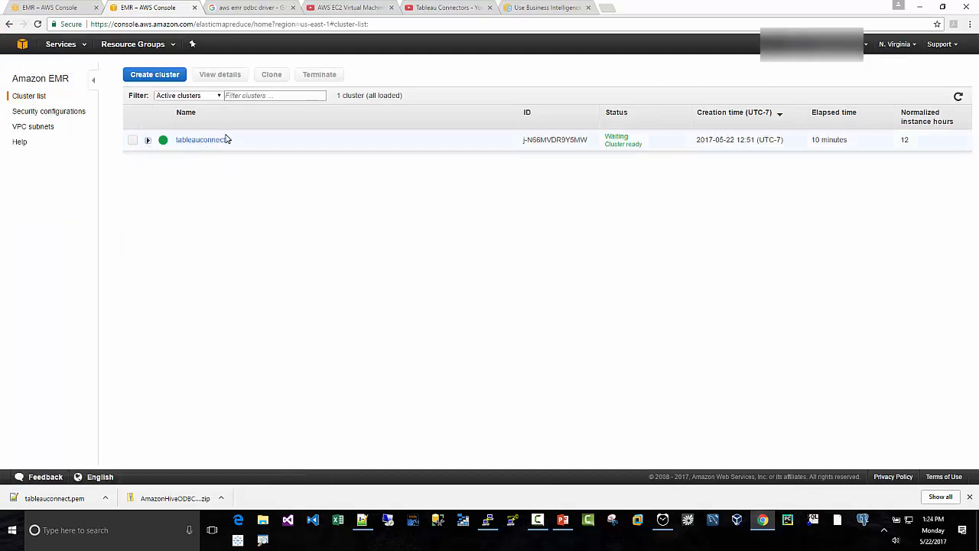
click(148, 141)
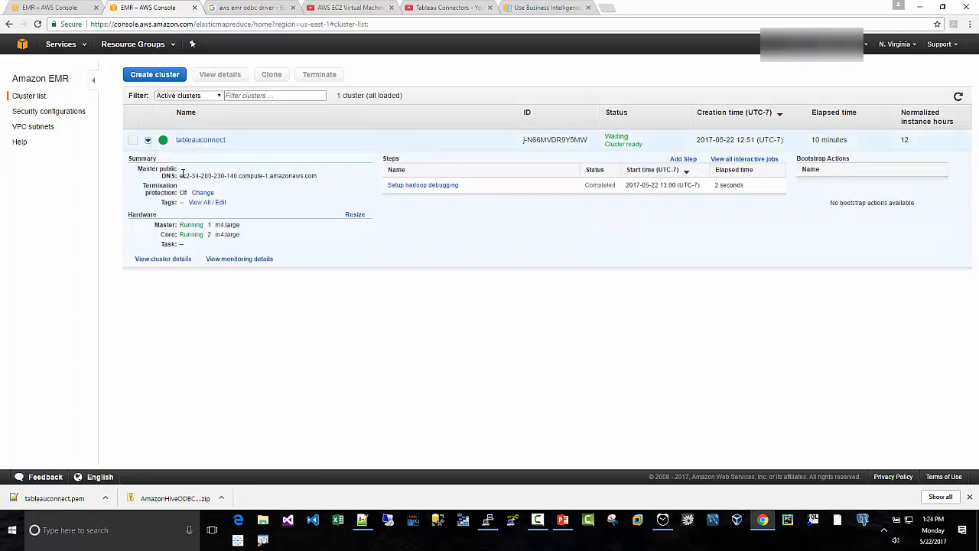
drag(181, 175, 245, 176)
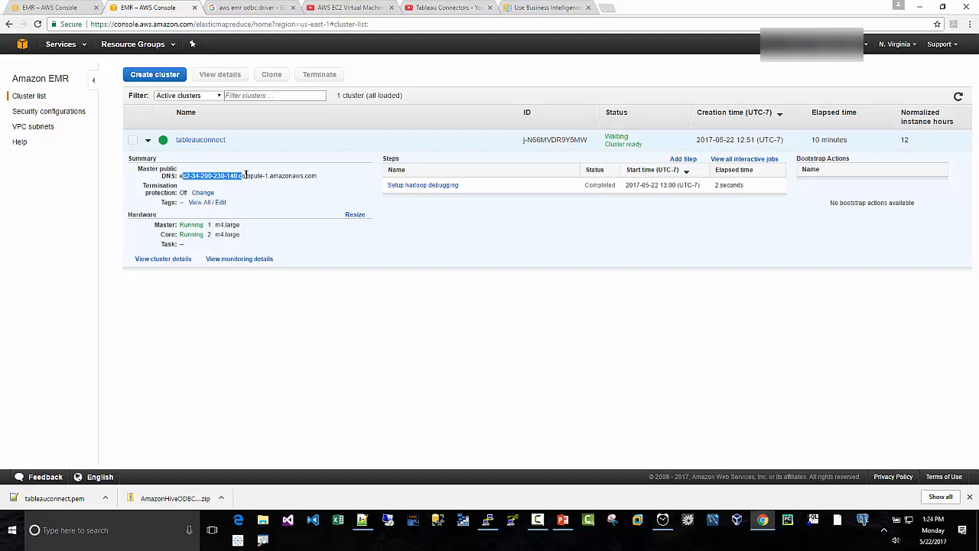
click(181, 177)
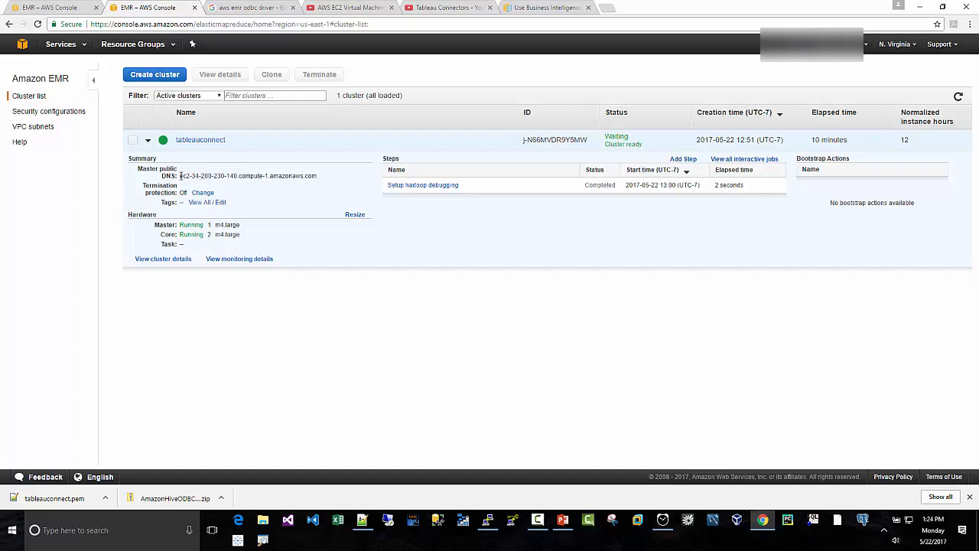
drag(181, 176, 314, 176)
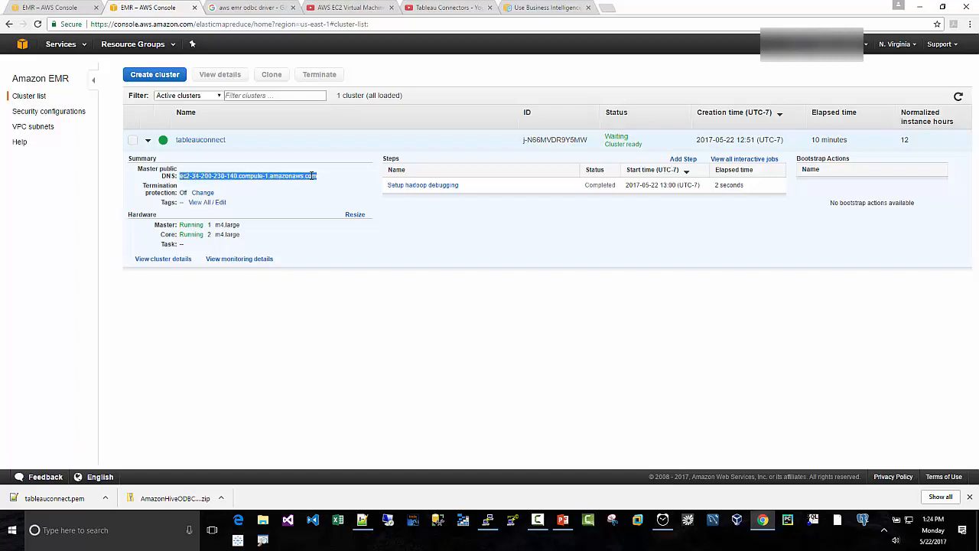
right_click(311, 175)
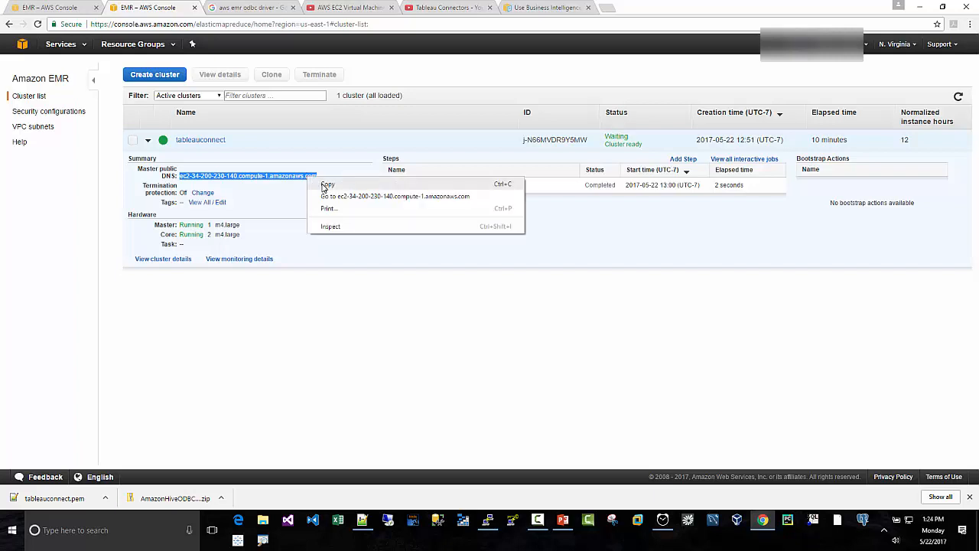
click(320, 188)
- Launch ODBC Data Sources (64-bit) and open the configuration of the system data source Sample Amazon Hive DSN
click(111, 530)
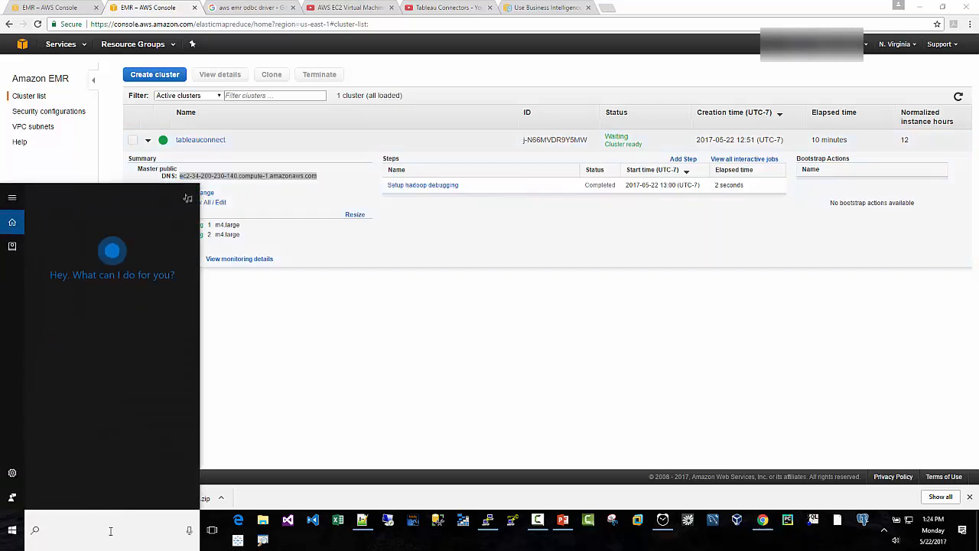
text(odbc)
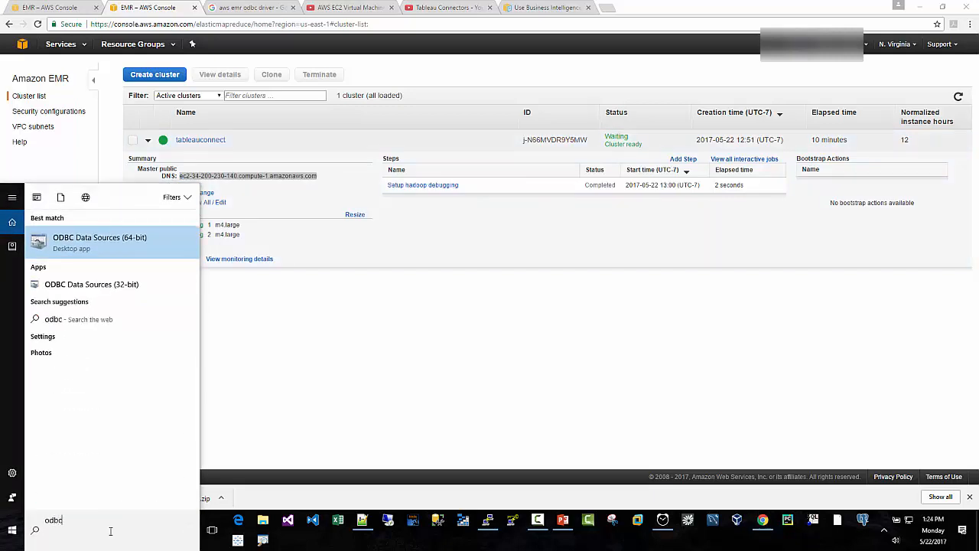
key(Return)
click(392, 192)
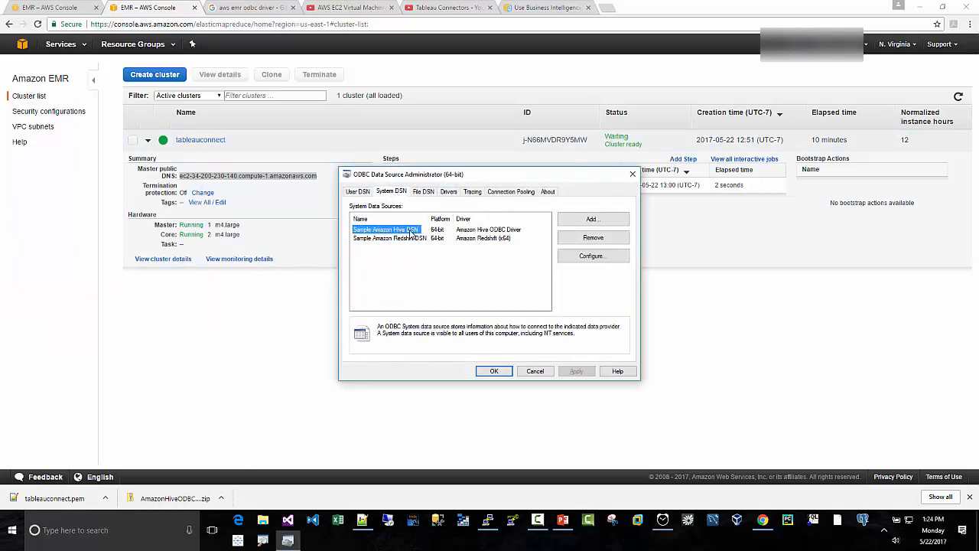
click(572, 256)
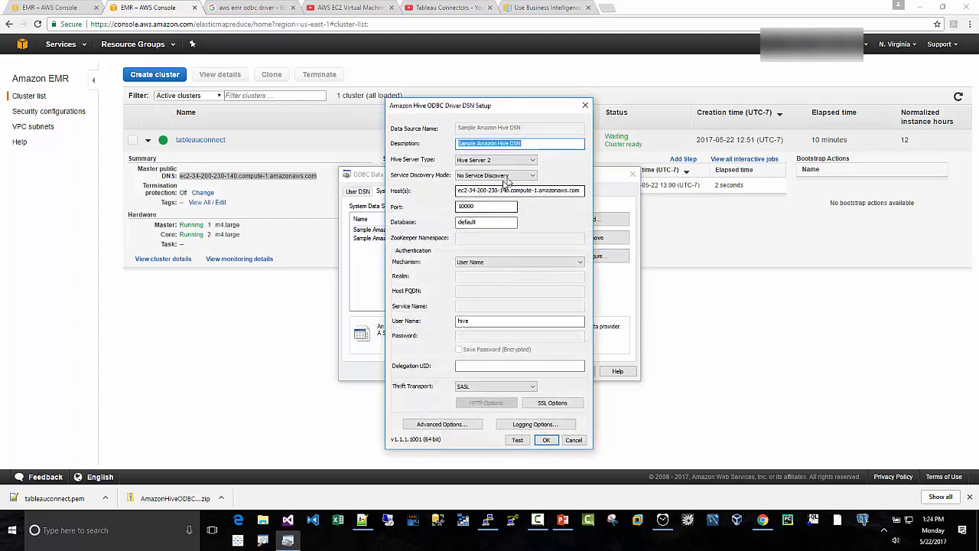
- Set the DSN's host to ec2-34-200-230-140.compute-1.amazonaws.com and its authentication mechanism to User Name
drag(457, 191, 599, 200)
right_click(530, 193)
click(551, 234)
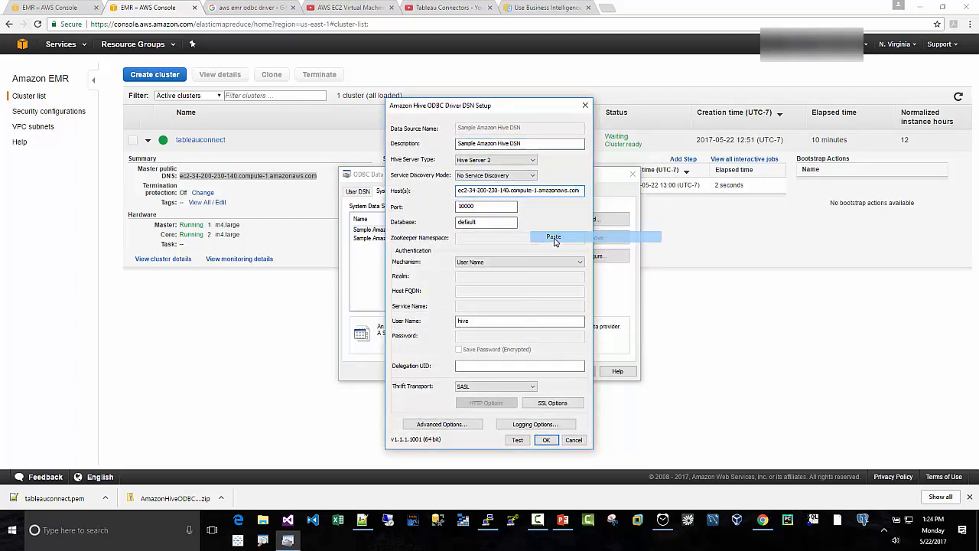
click(486, 206)
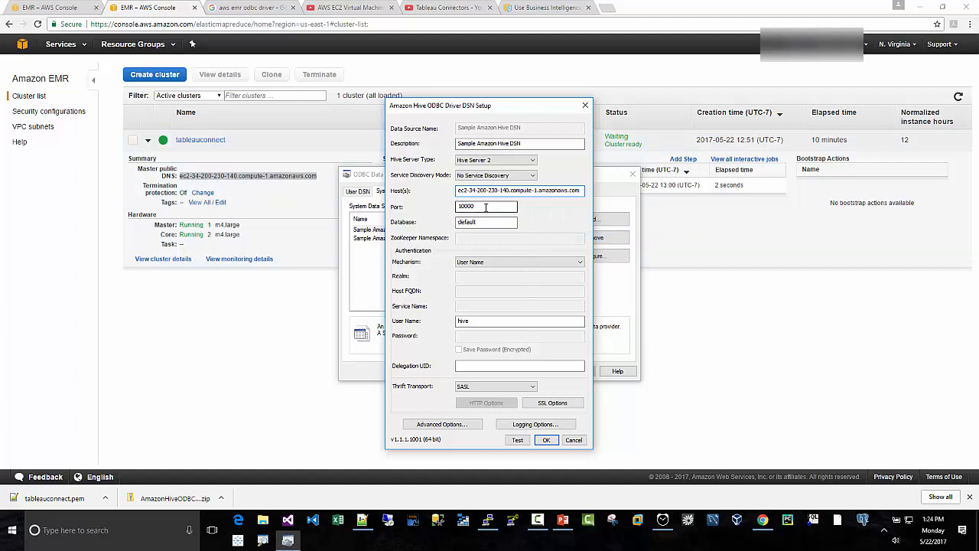
click(485, 262)
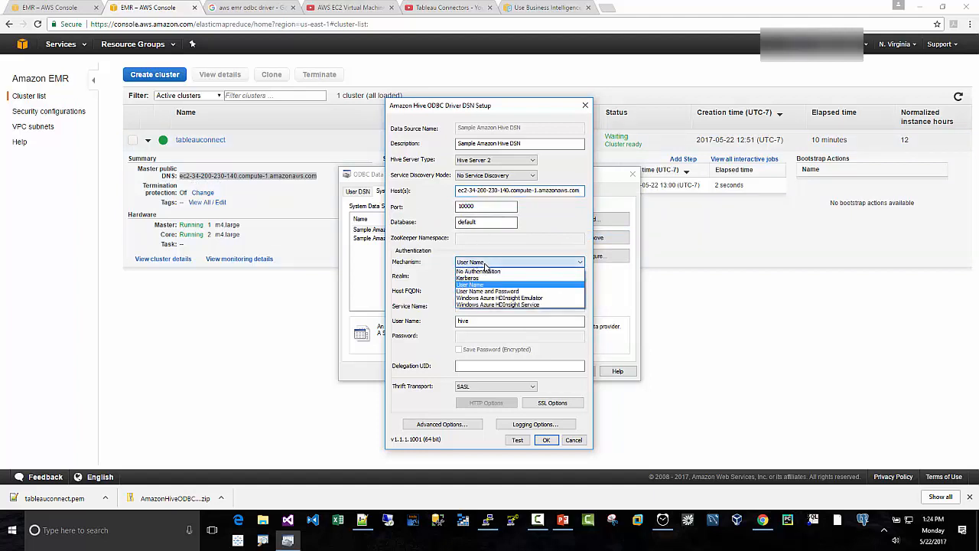
click(482, 284)
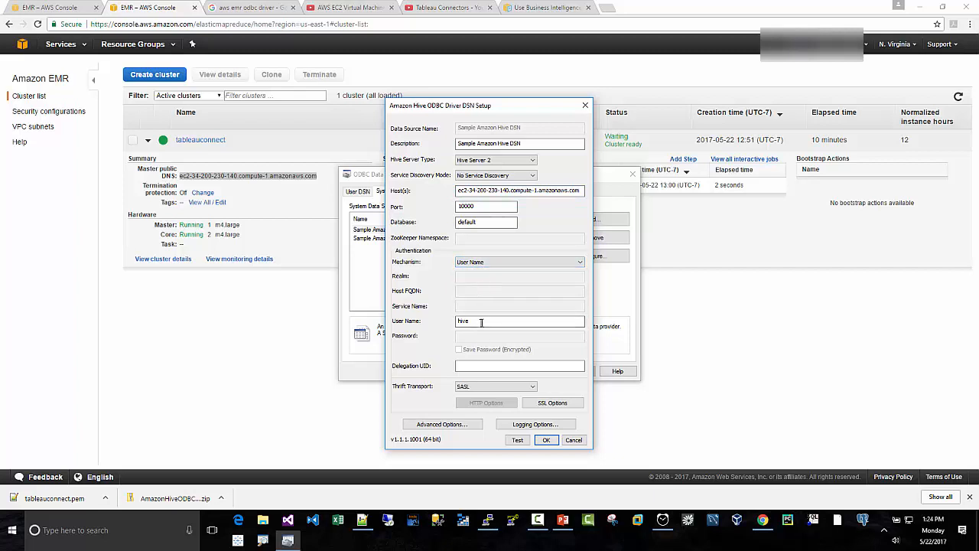
- Test the Sample Amazon Hive DSN connection, save its setup and close the ODBC Data Source Administrator
click(518, 442)
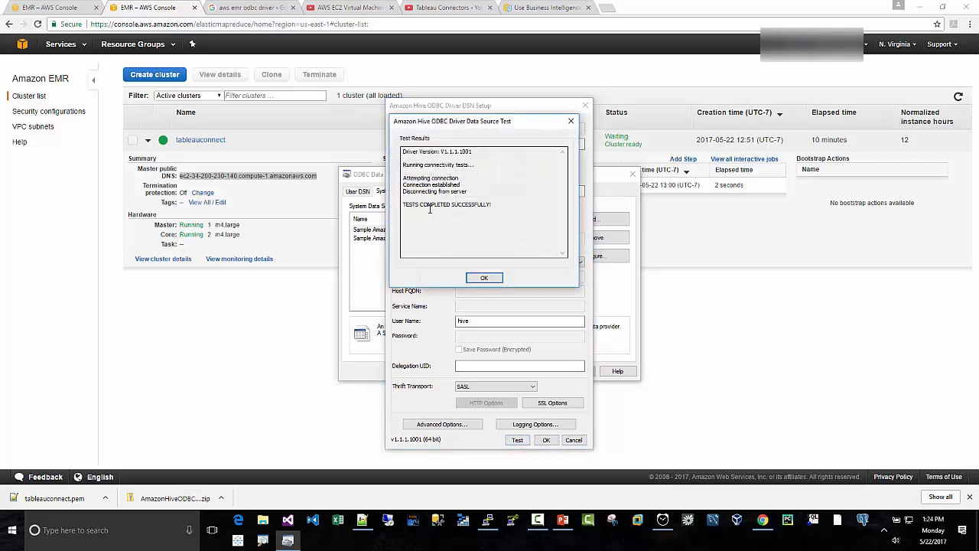
click(483, 286)
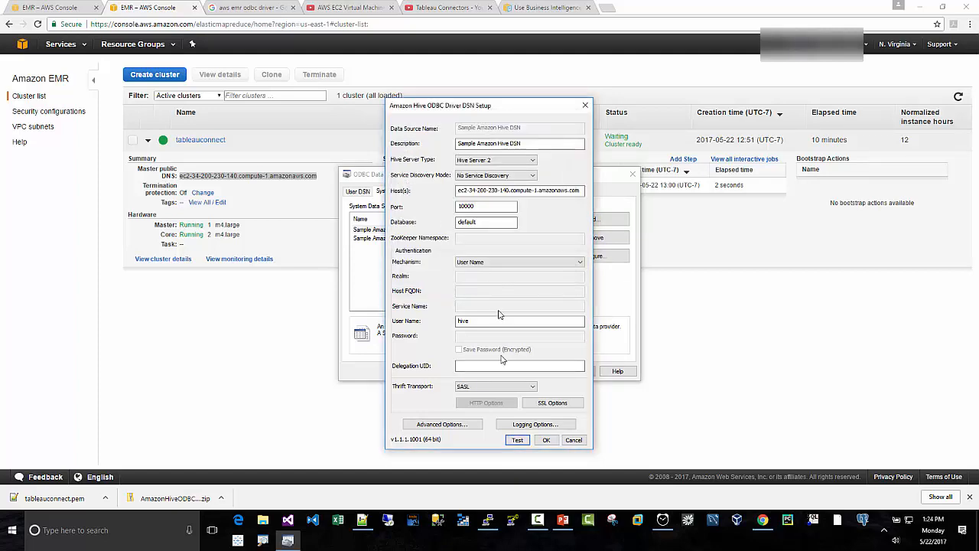
click(541, 441)
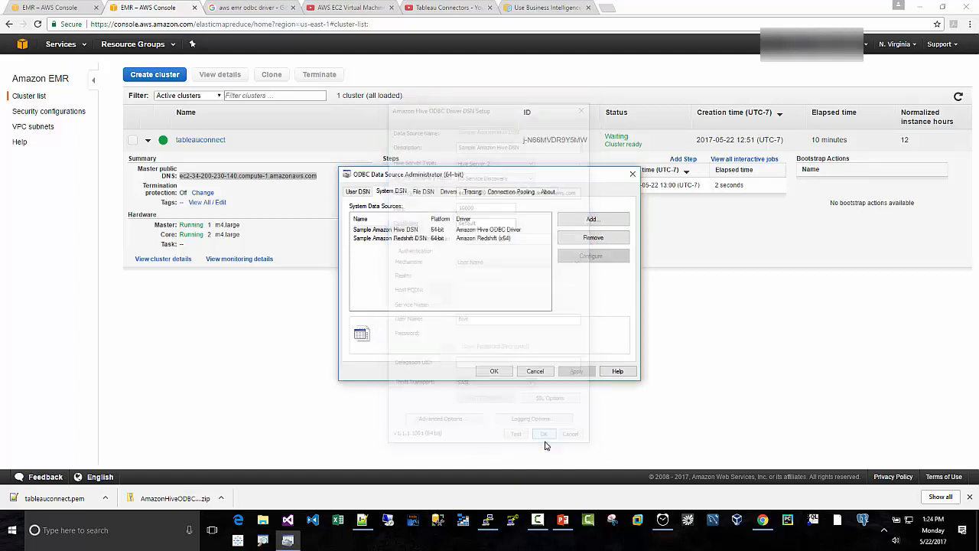
click(494, 371)
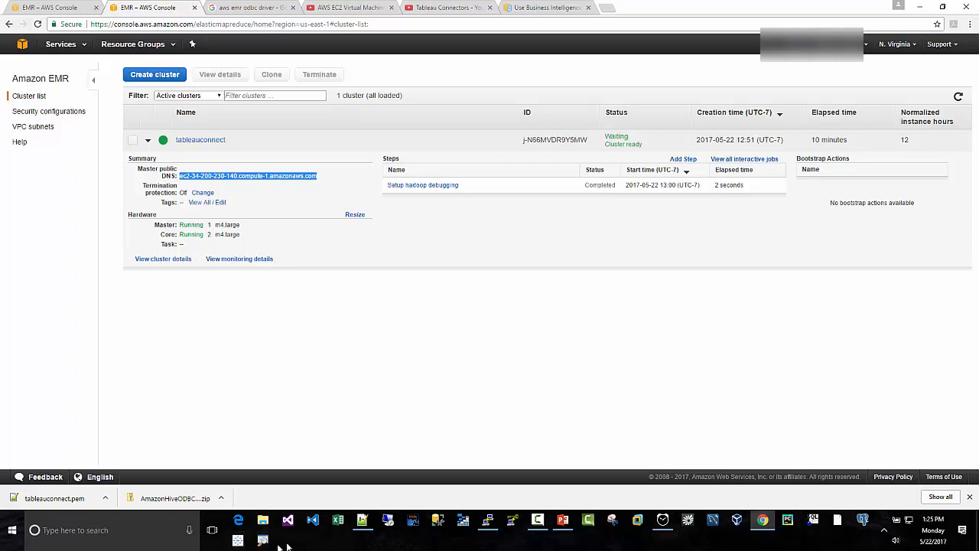
- Switch to Tableau and start a new Amazon EMR server connection
click(240, 541)
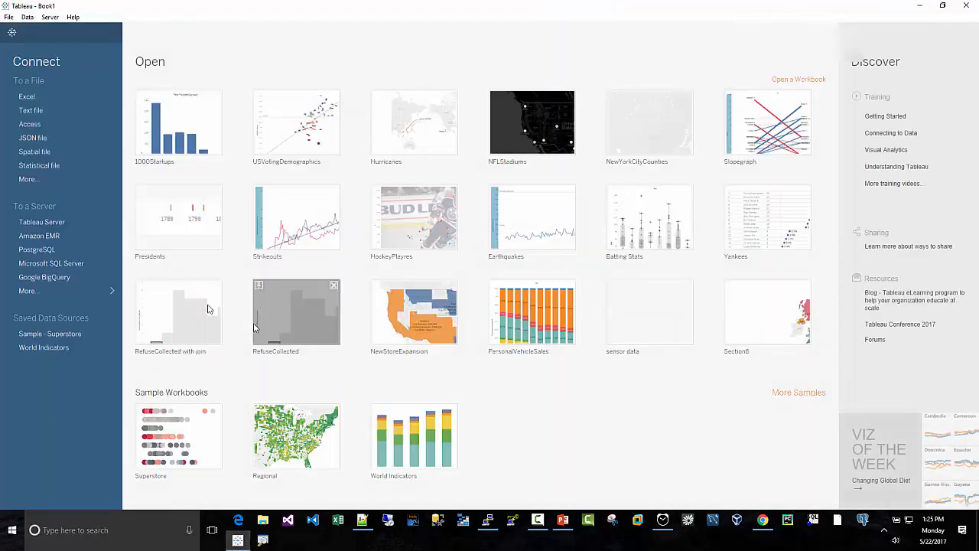
click(98, 293)
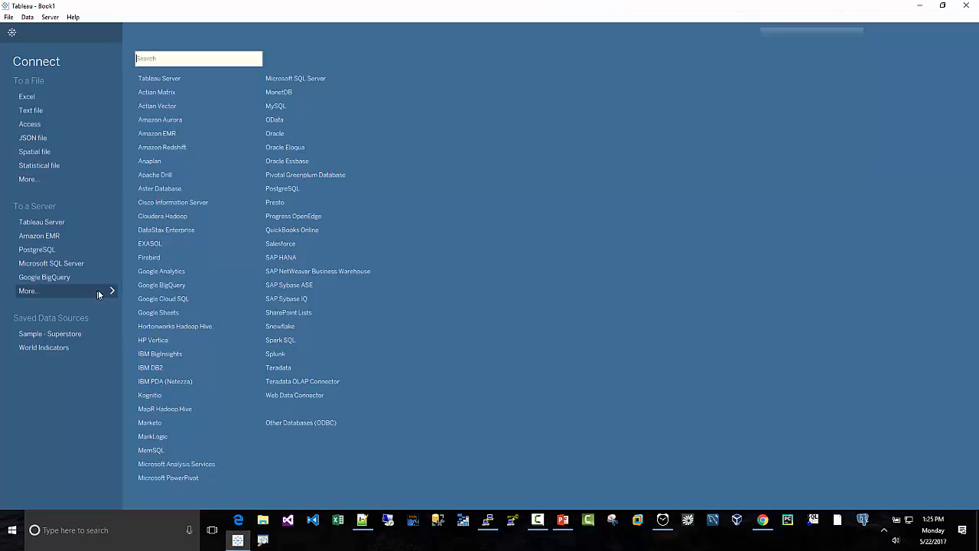
click(154, 136)
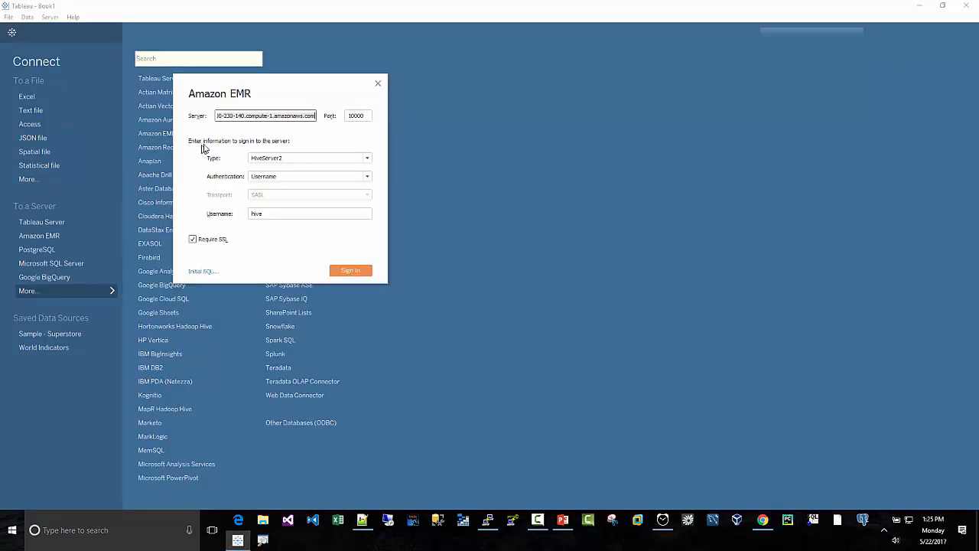
click(763, 521)
right_click(267, 176)
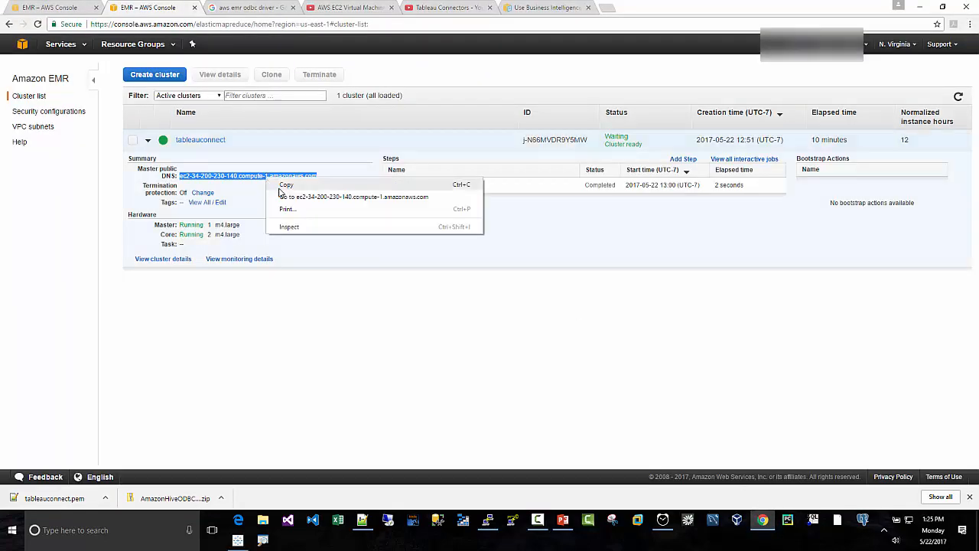
click(280, 187)
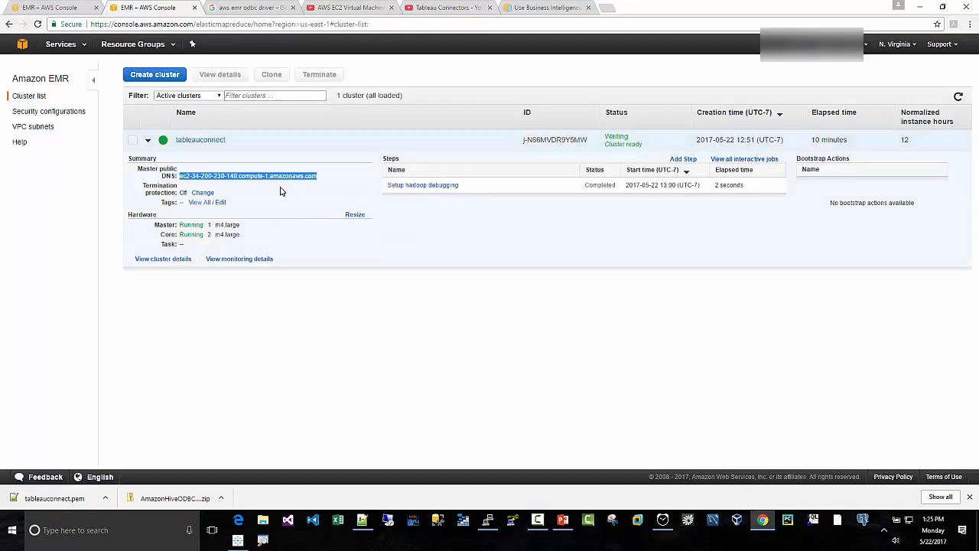
- Replace the server in Tableau's Amazon EMR connection with the copied DNS and sign in
click(238, 540)
drag(314, 116, 176, 119)
key(BackSpace)
key(ctrl+v)
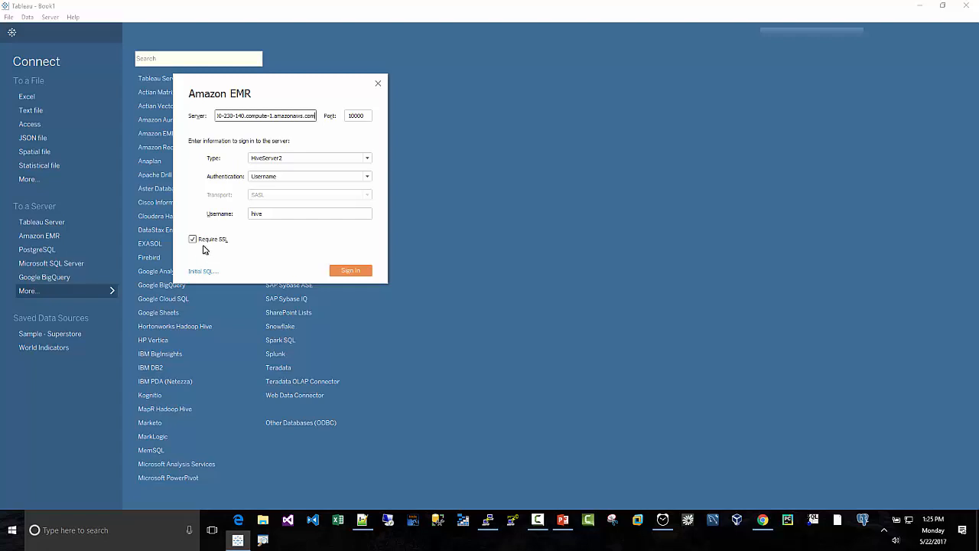
click(352, 272)
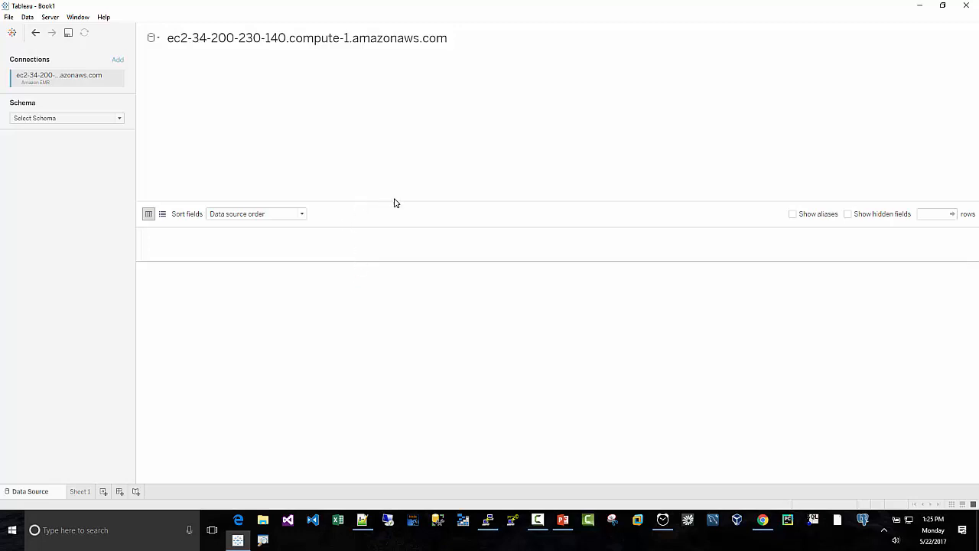
- Switch back to Tableau and search the EMR connection's schemas to select default
click(55, 120)
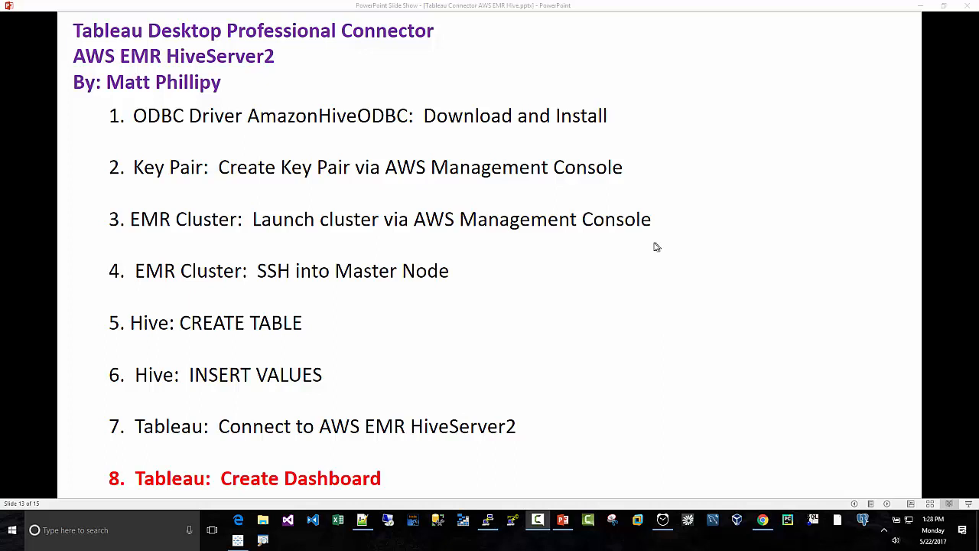
click(238, 540)
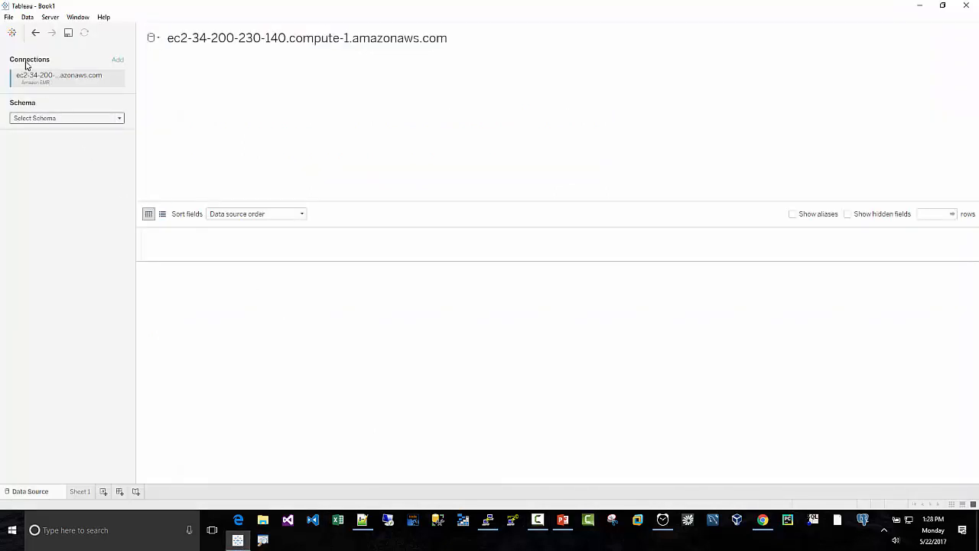
click(48, 120)
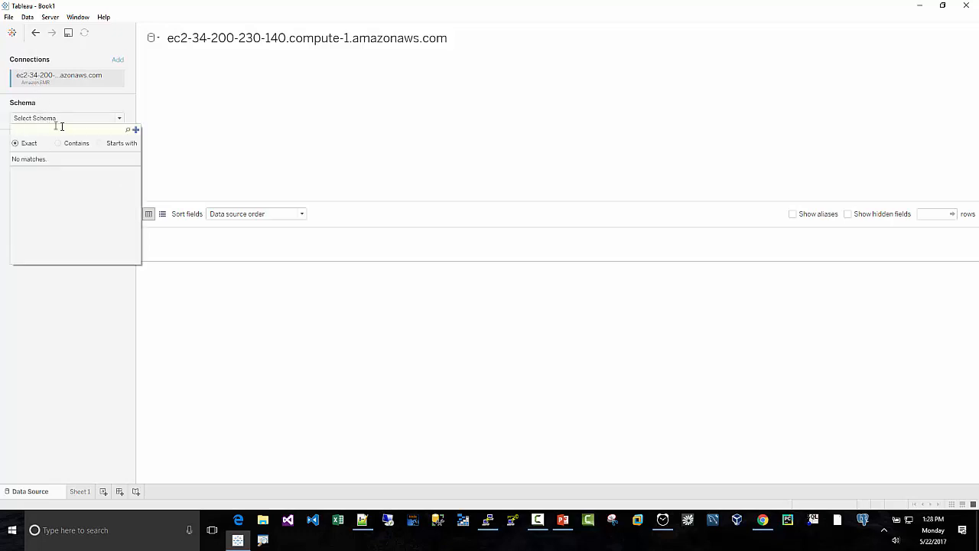
click(127, 132)
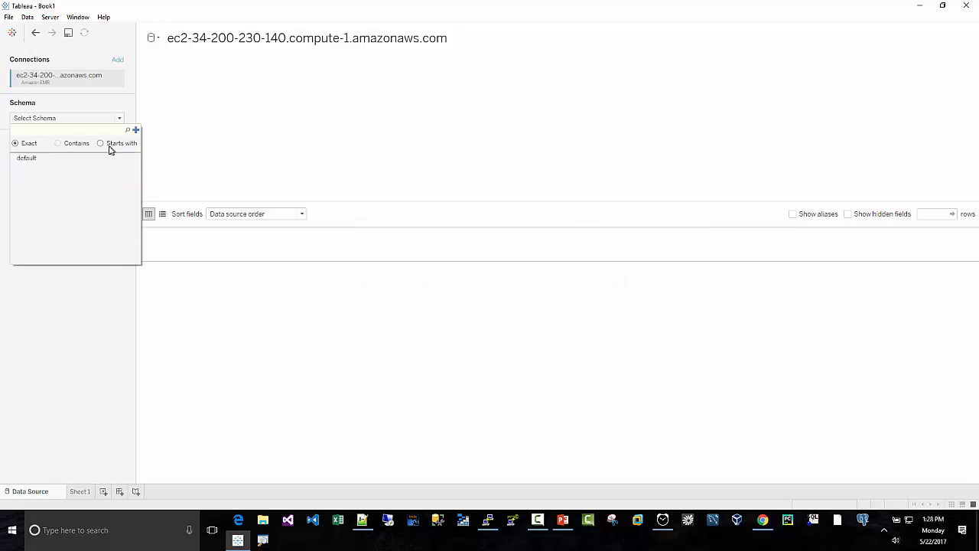
click(43, 165)
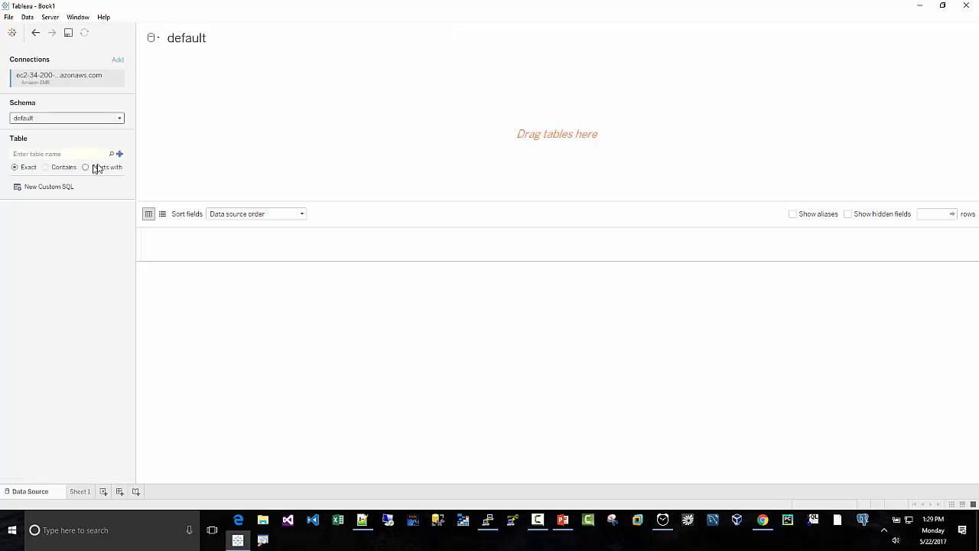
- List the tables of the default schema, add tableautest to the data source and update its data preview
click(112, 154)
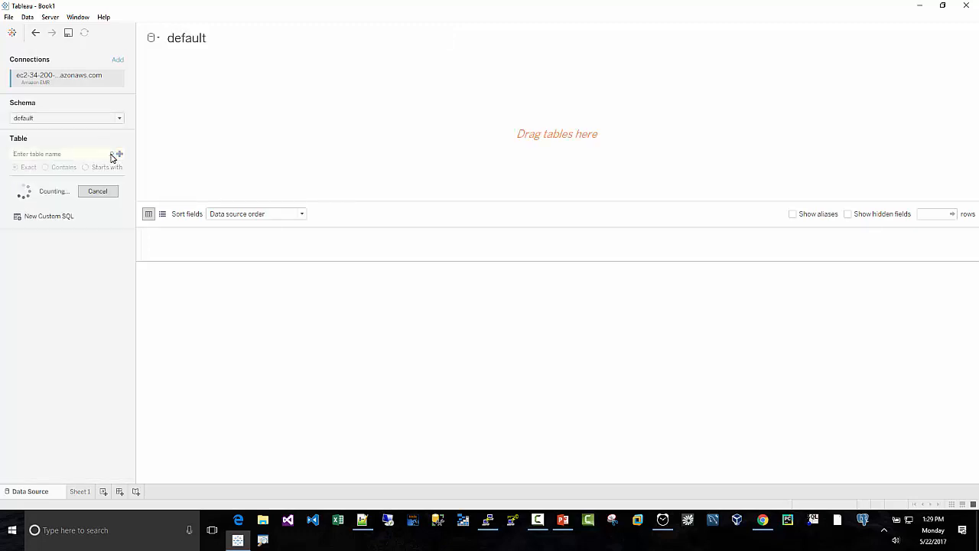
click(488, 520)
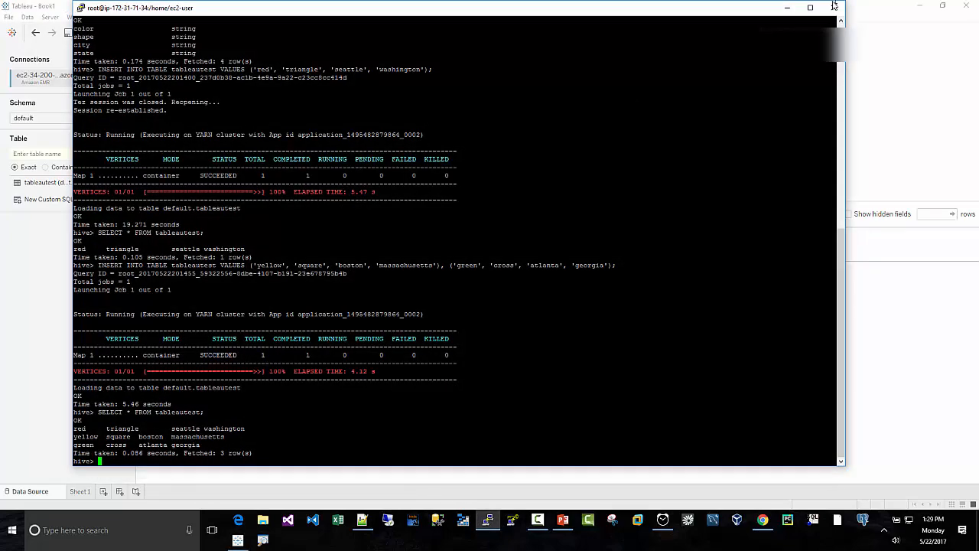
click(788, 7)
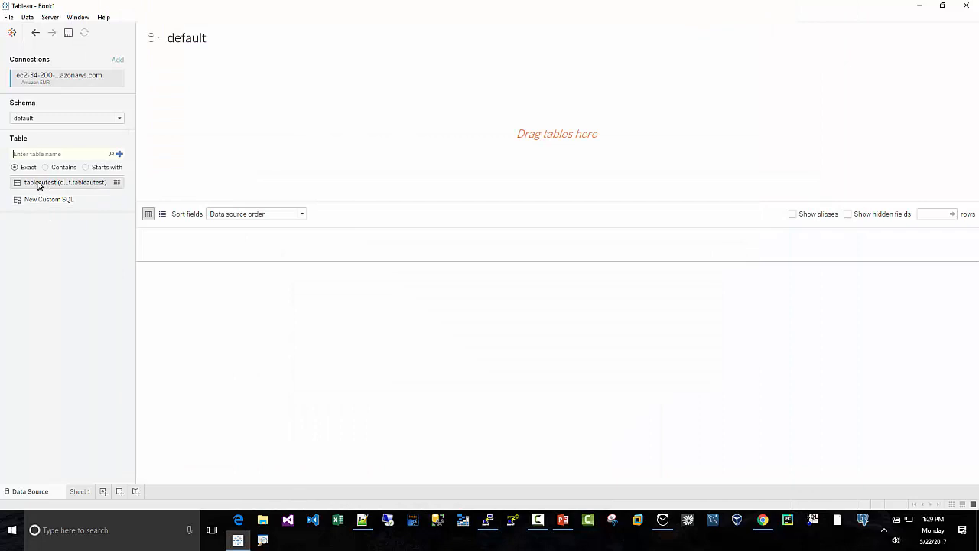
drag(38, 185, 237, 147)
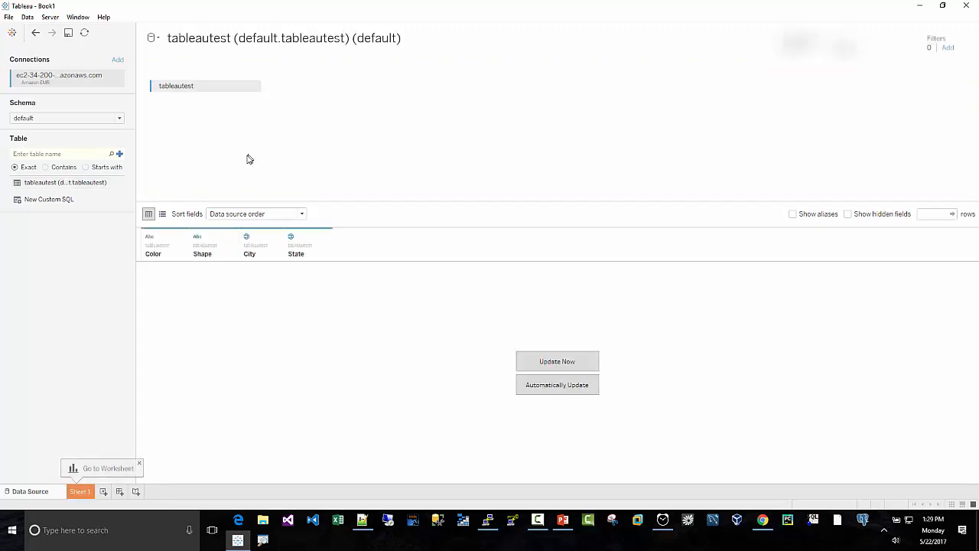
click(554, 365)
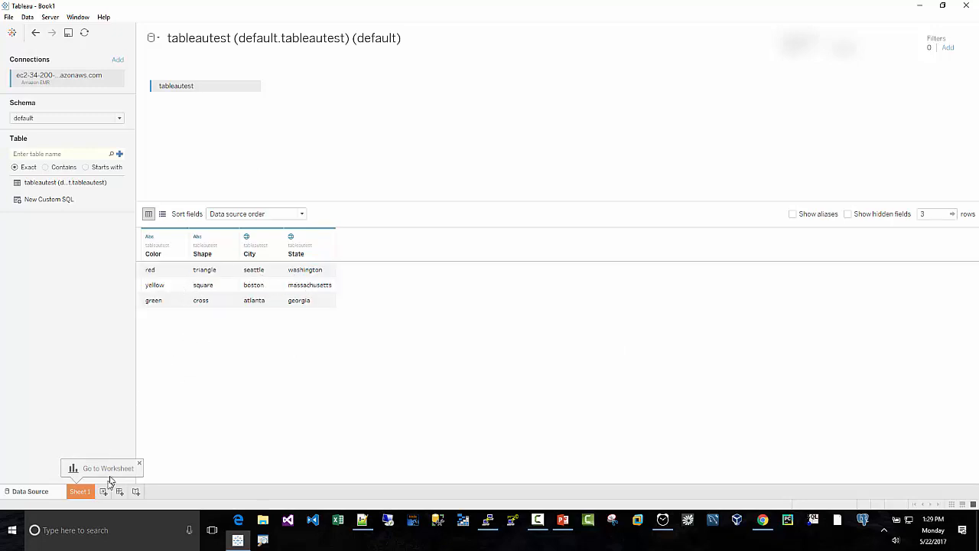
- Plot the state, city hierarchy as a map on Sheet 1 and expand State down to City level
click(86, 494)
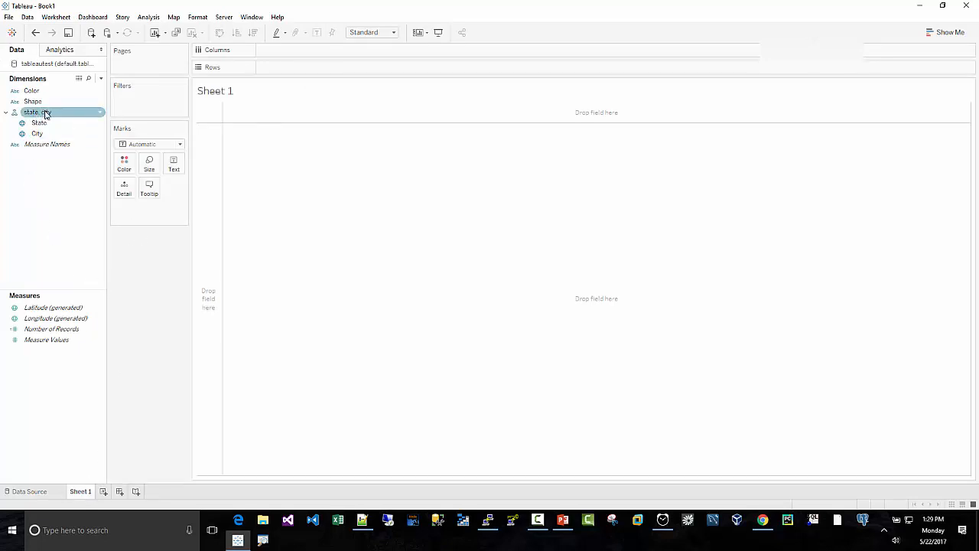
drag(37, 112, 385, 246)
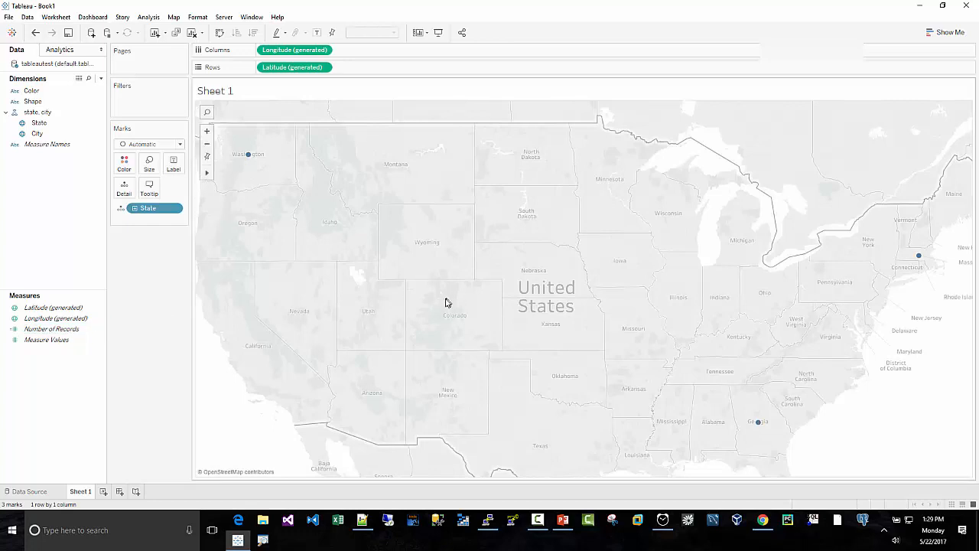
mouse_move(248, 160)
click(135, 209)
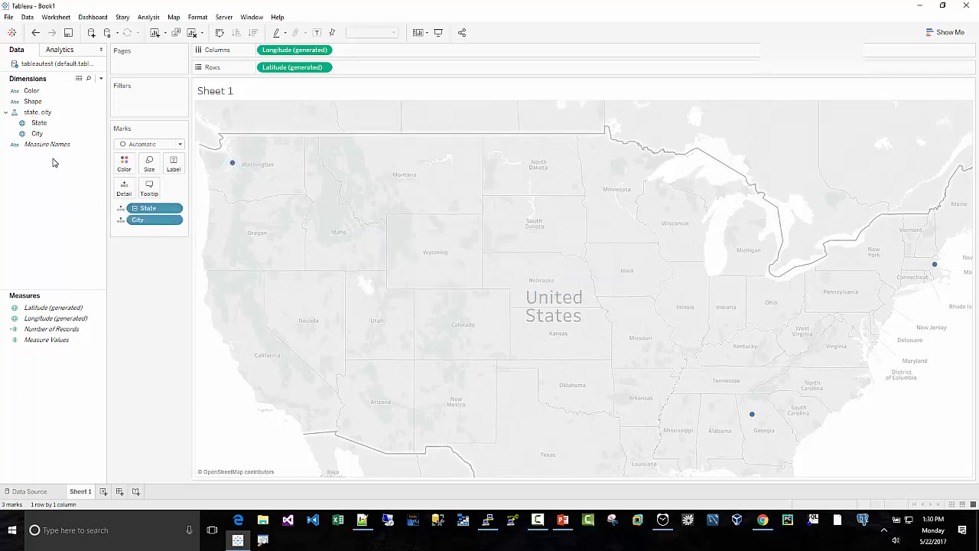
- Encode the map marks with the Color field as color and the Shape field as shape, using the Shape mark type
click(29, 92)
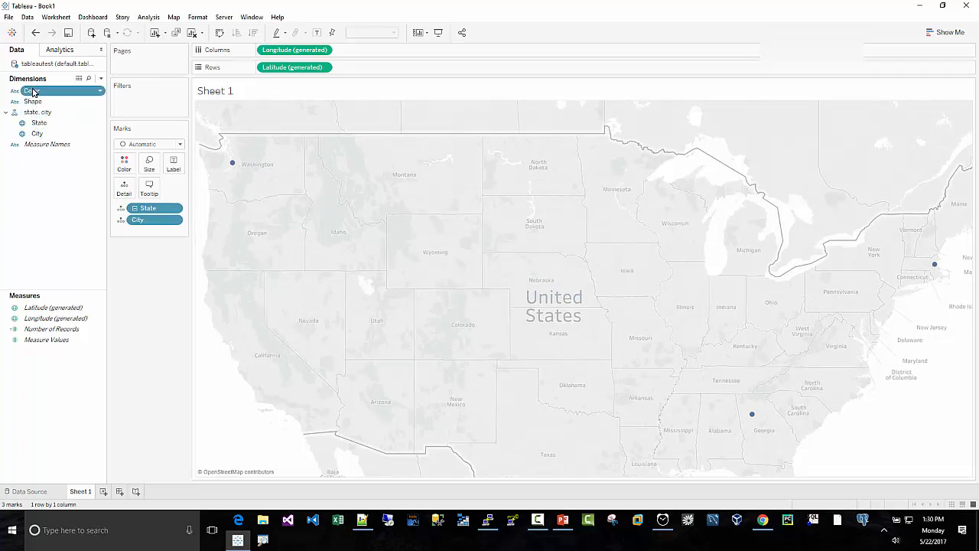
drag(30, 91, 51, 163)
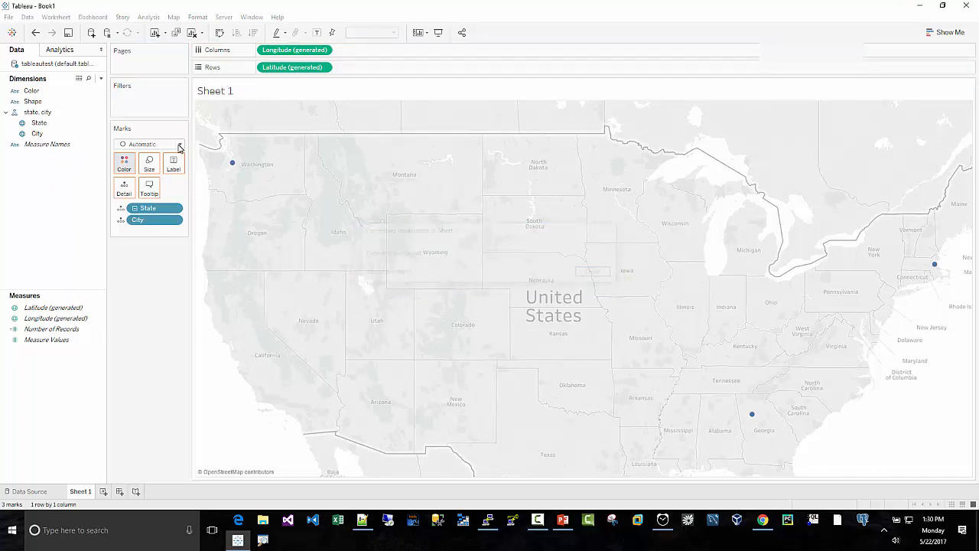
click(179, 145)
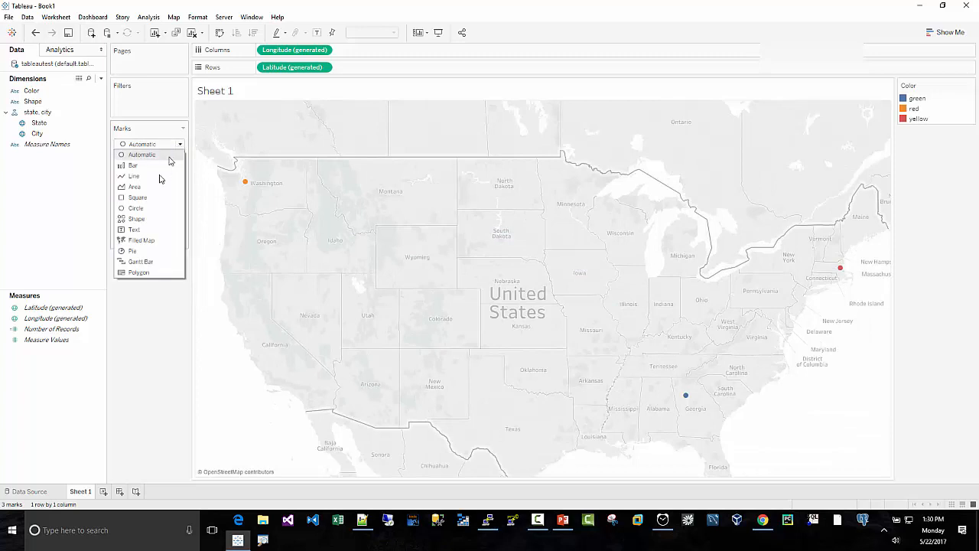
click(138, 219)
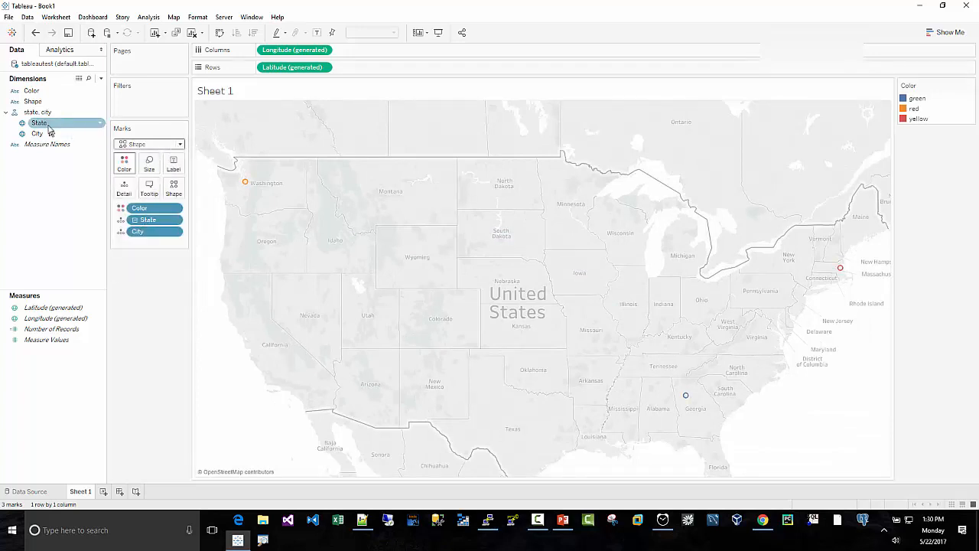
drag(33, 101, 171, 191)
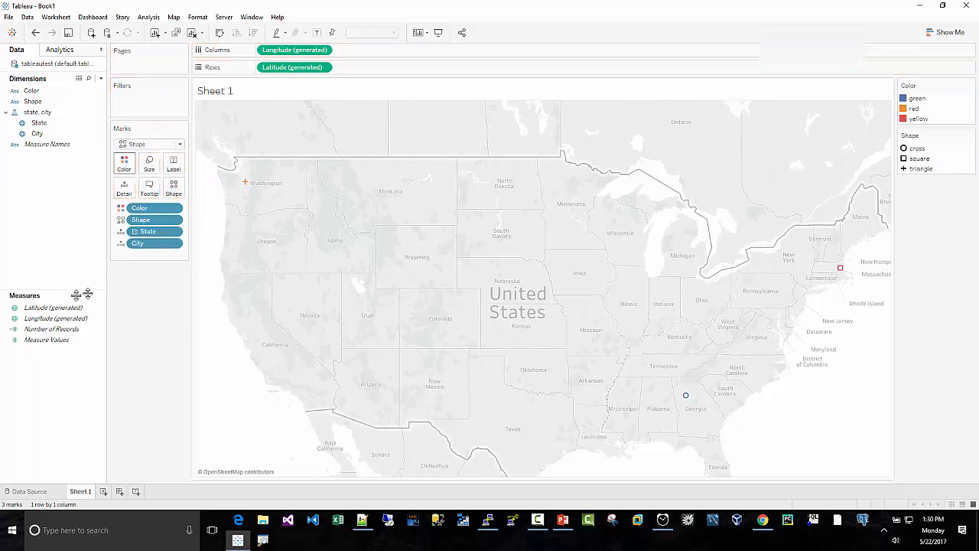
- Assign matching palette colors to the Color field's green, red and yellow items and apply them
click(129, 163)
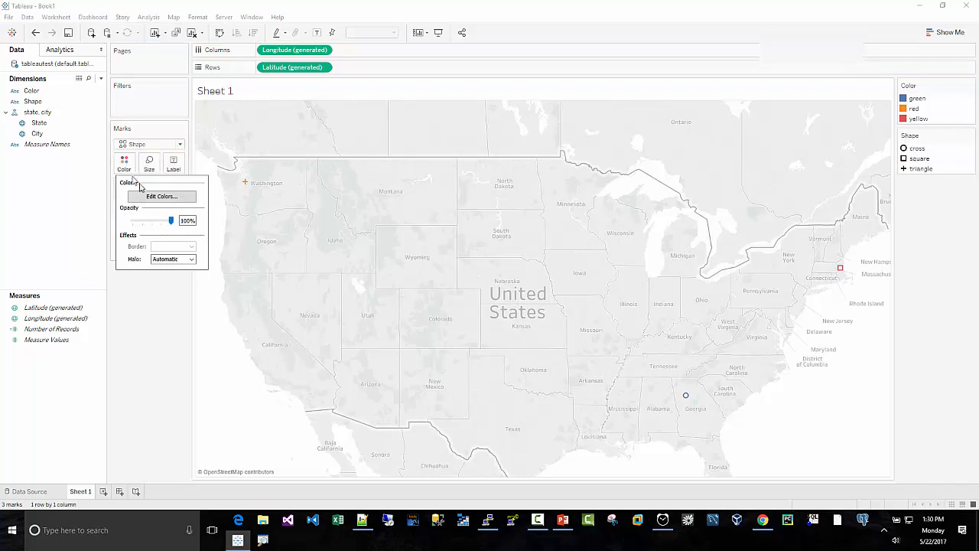
click(150, 198)
click(383, 188)
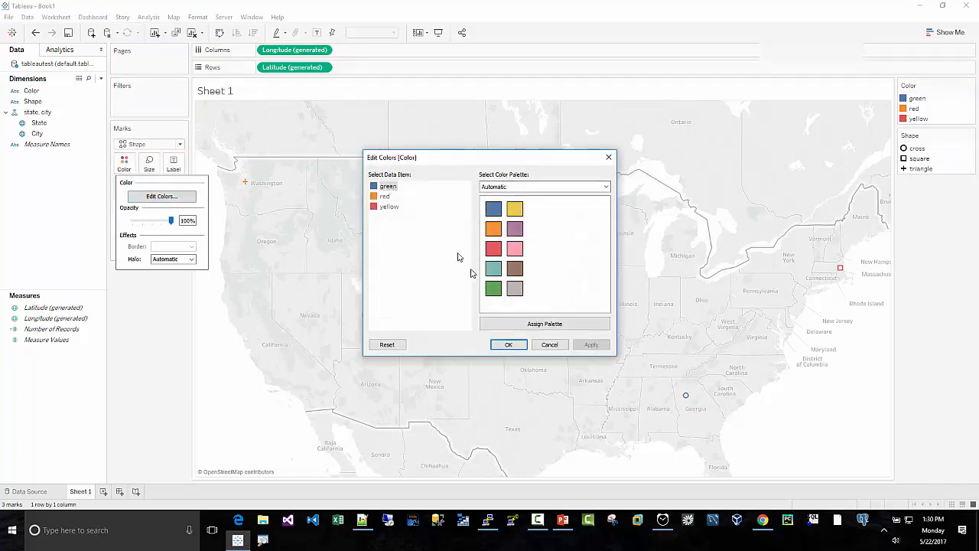
click(494, 289)
click(384, 196)
click(493, 248)
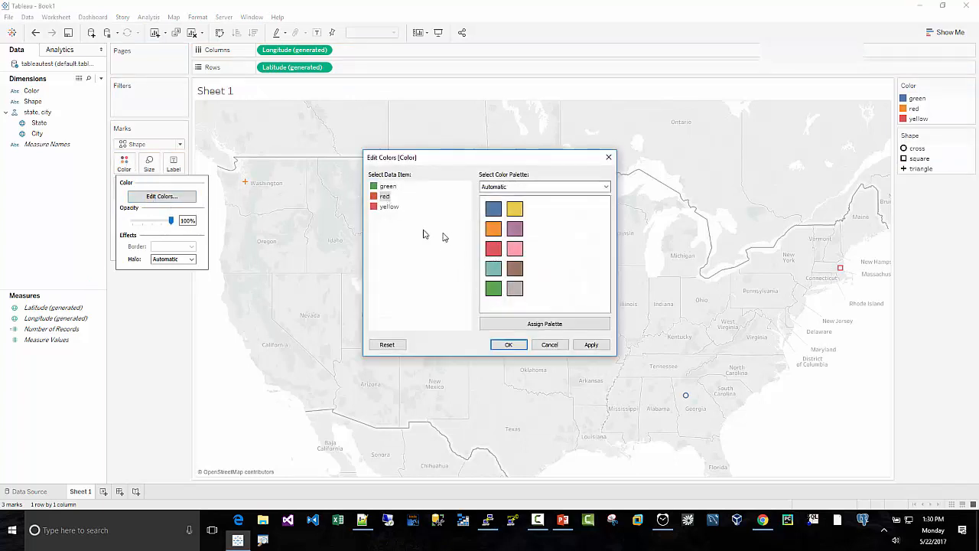
click(388, 206)
click(514, 209)
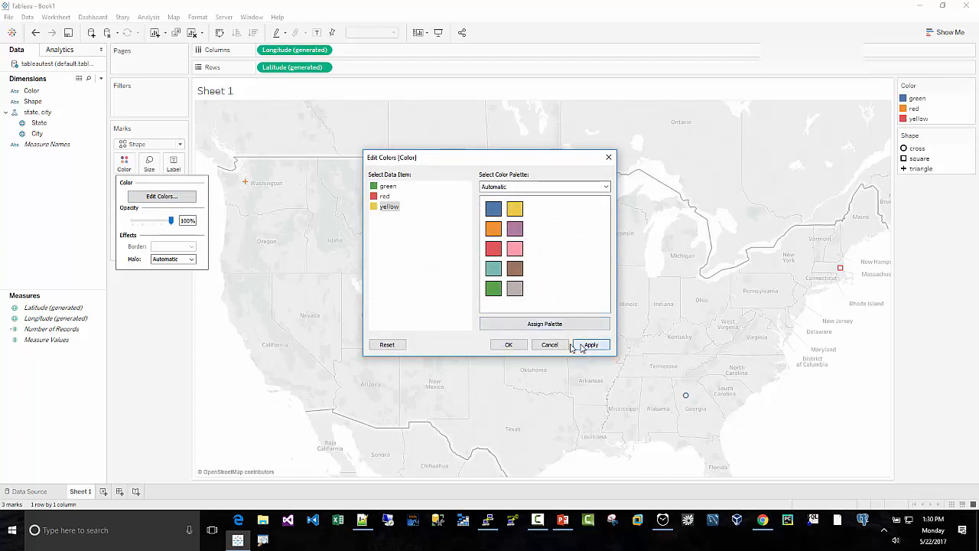
click(592, 344)
click(509, 345)
- Assign shapes from the Filled palette: circle for cross, square for square and upward triangle for triangle, and apply them
click(173, 188)
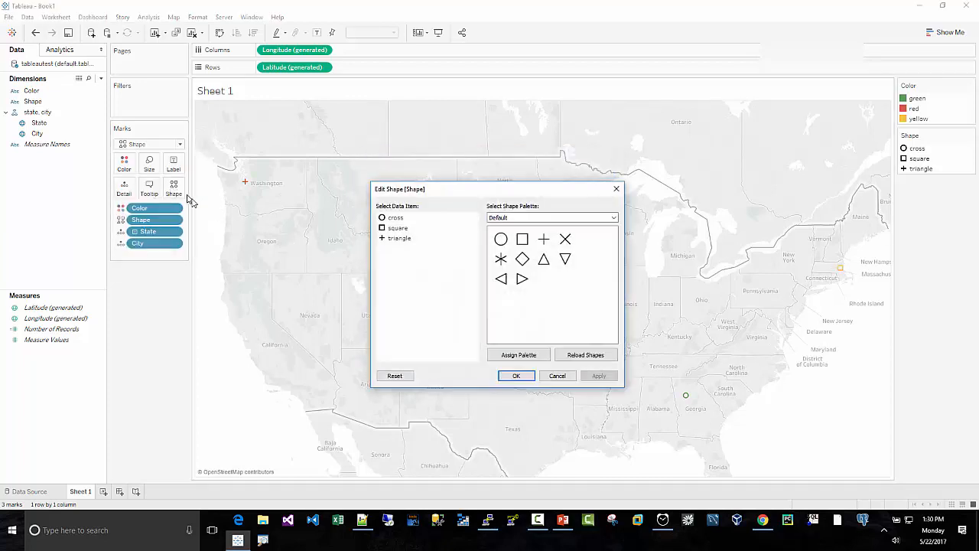
click(505, 218)
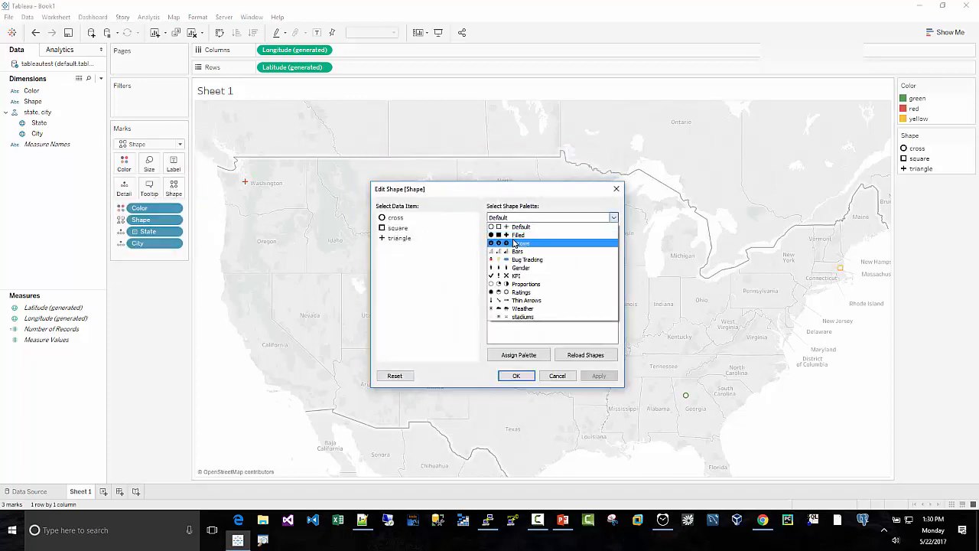
click(508, 234)
click(395, 218)
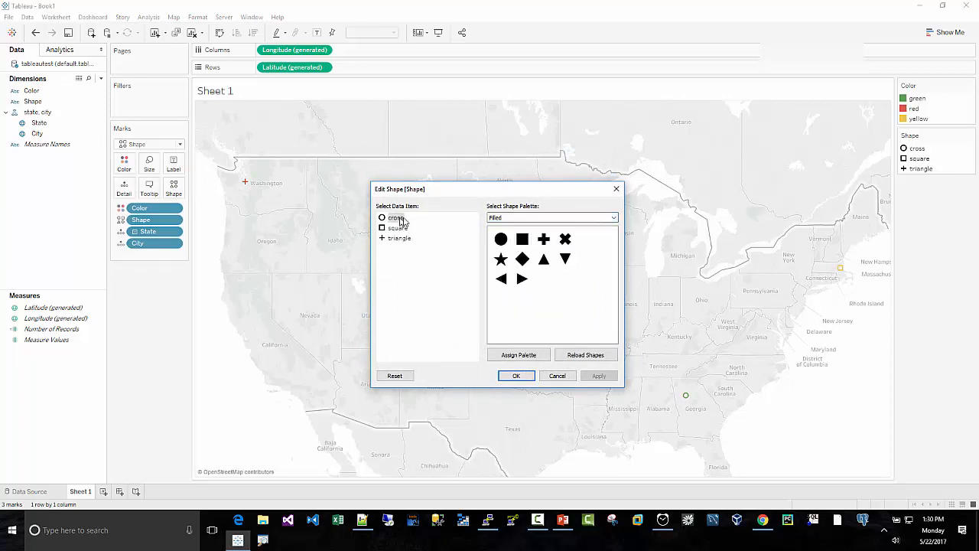
click(501, 239)
click(397, 228)
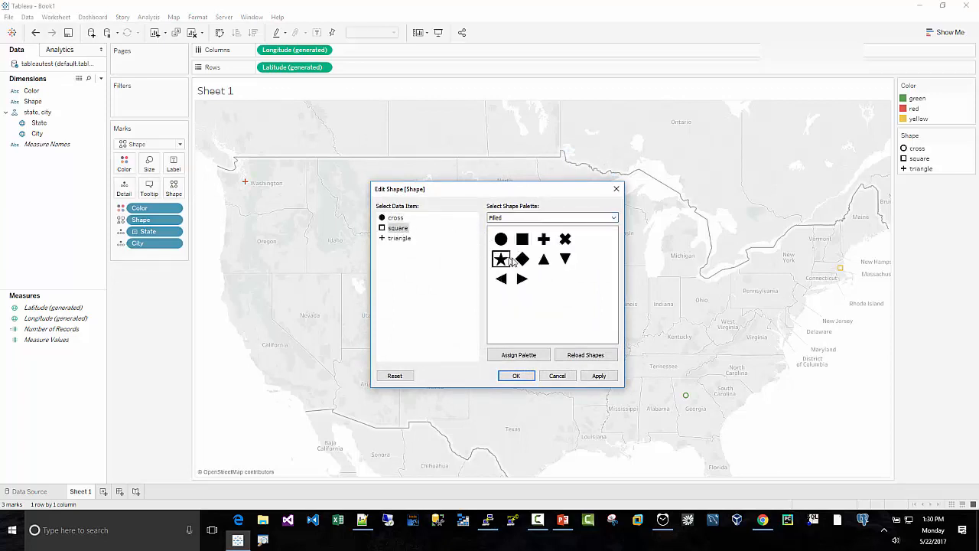
click(522, 238)
click(398, 237)
click(544, 259)
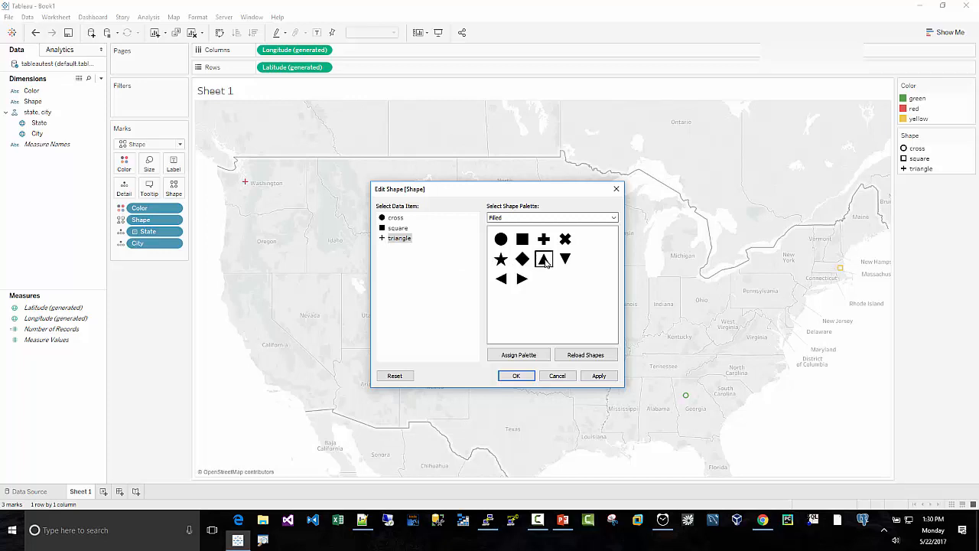
click(603, 376)
click(517, 375)
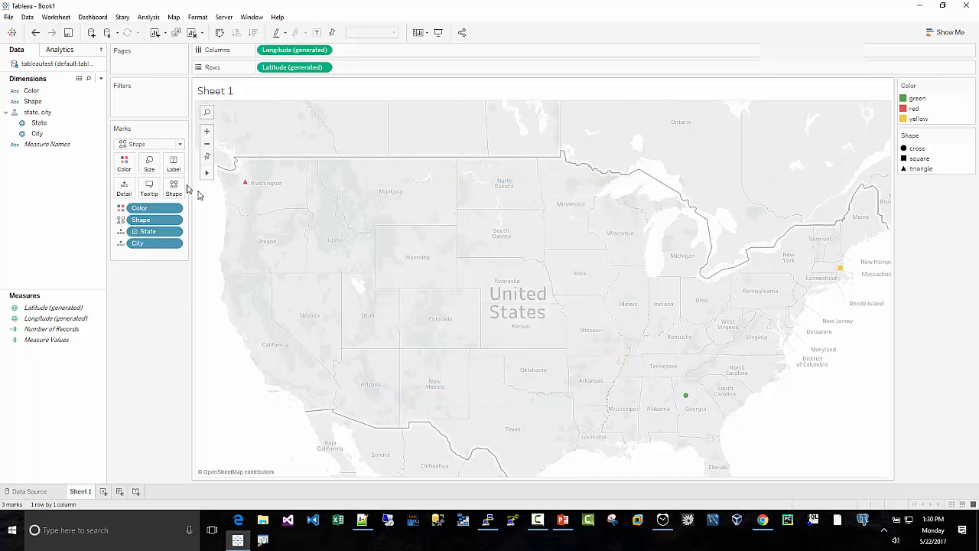
- Enlarge the map marks and label them with the City field
click(150, 163)
drag(171, 192, 201, 190)
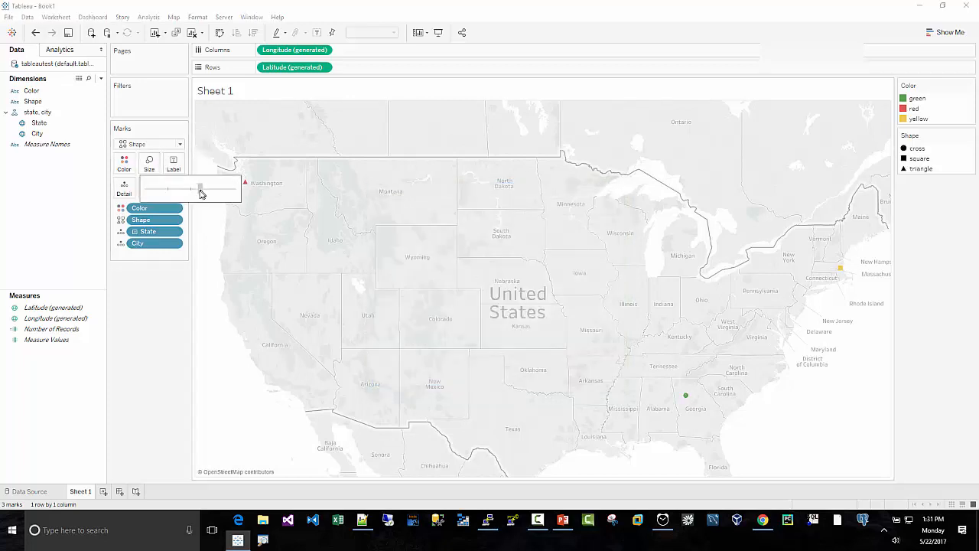
click(311, 260)
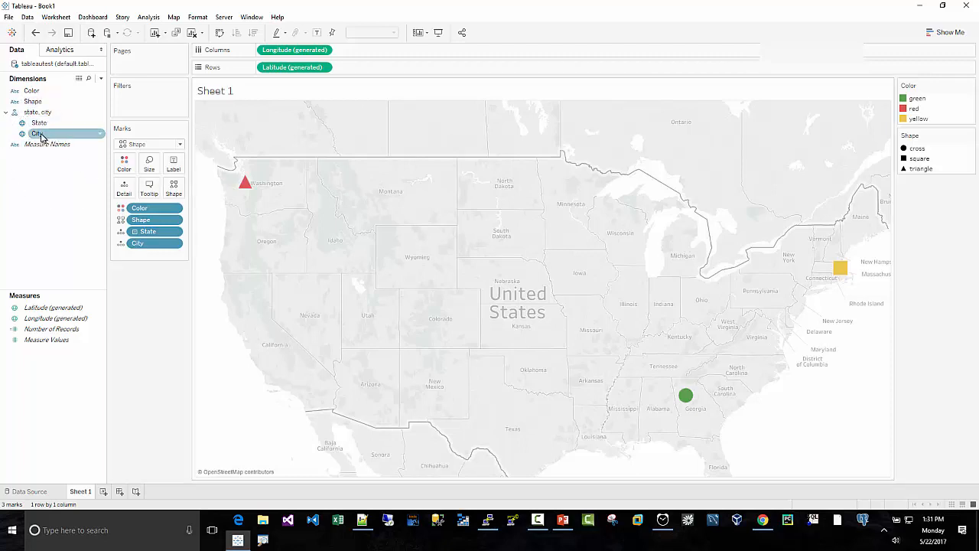
drag(38, 135, 173, 164)
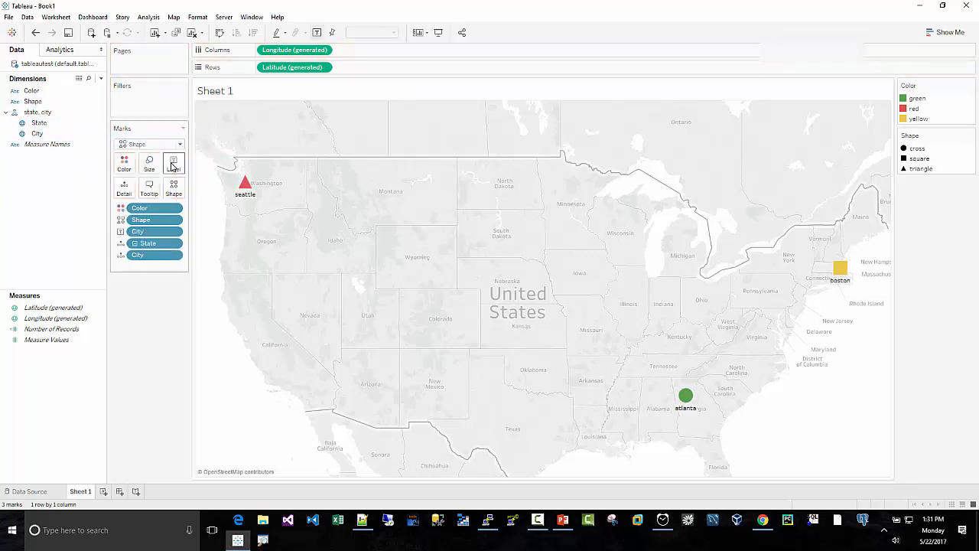
mouse_move(244, 189)
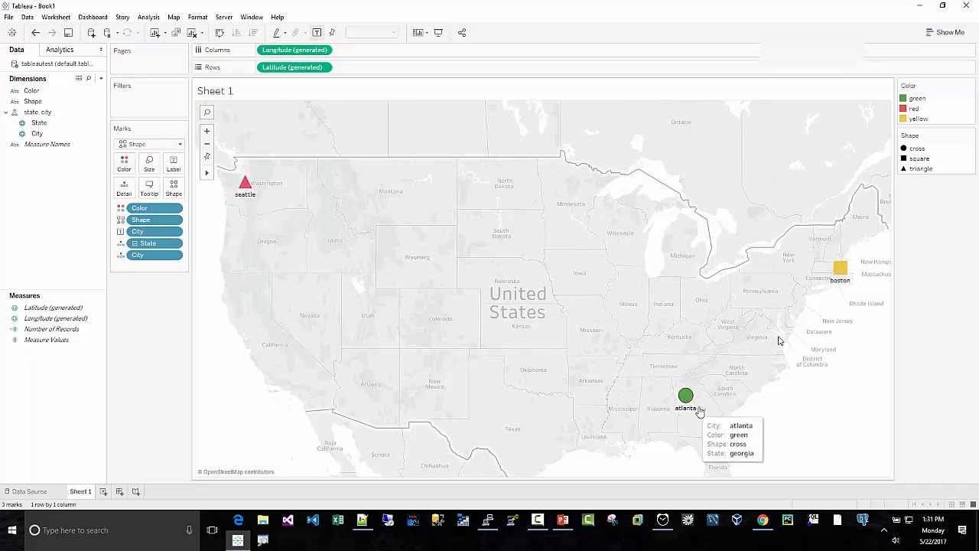
mouse_move(847, 283)
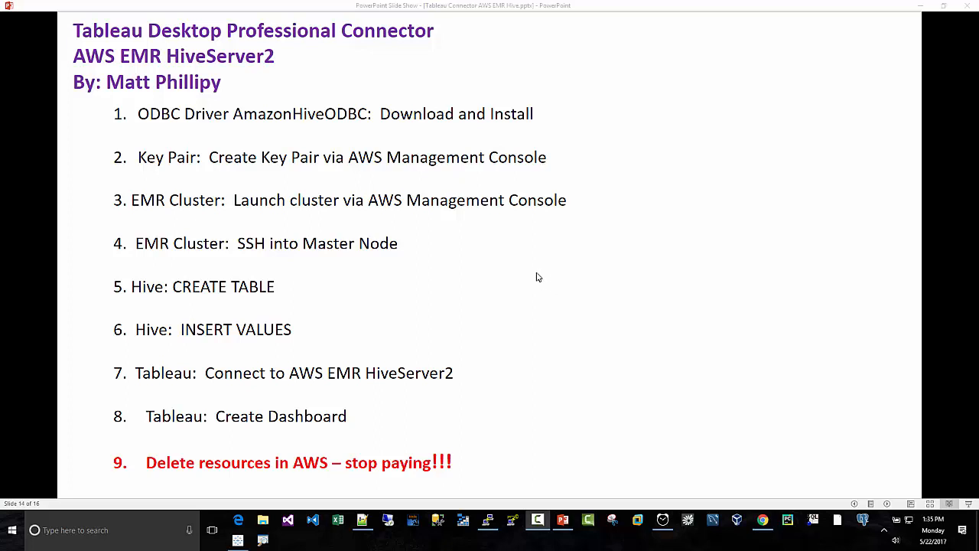
- Switch to the Amazon EMR console in Chrome and terminate the tableauconnect cluster from the cluster list
click(763, 520)
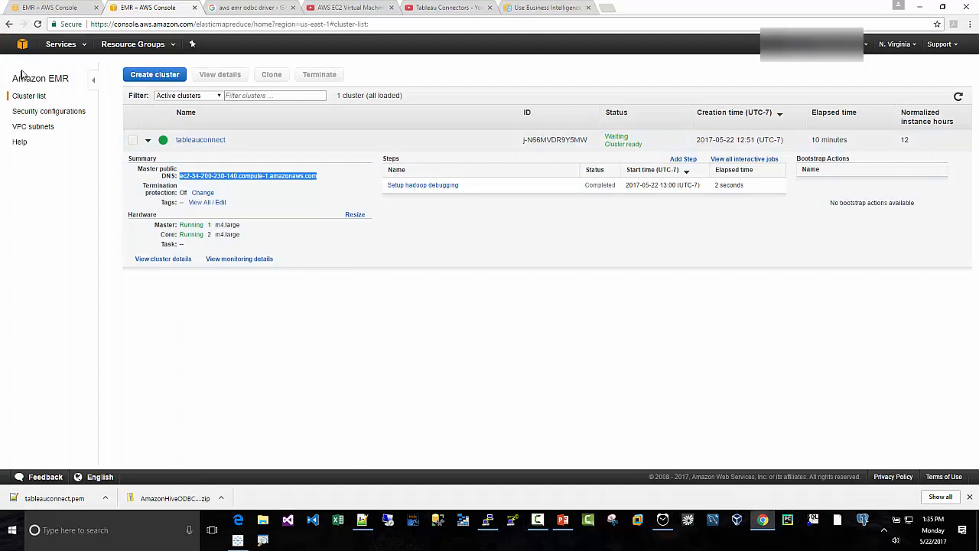
click(28, 97)
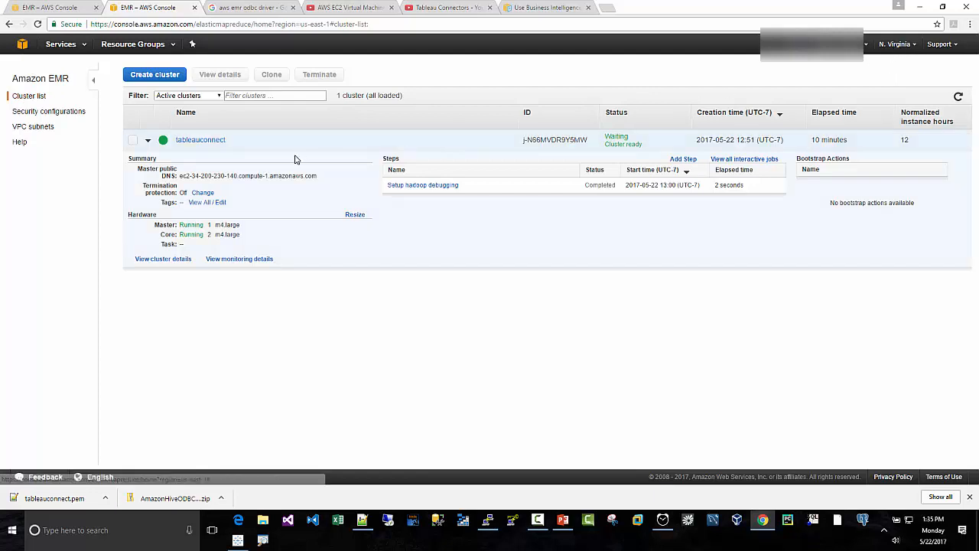
click(147, 140)
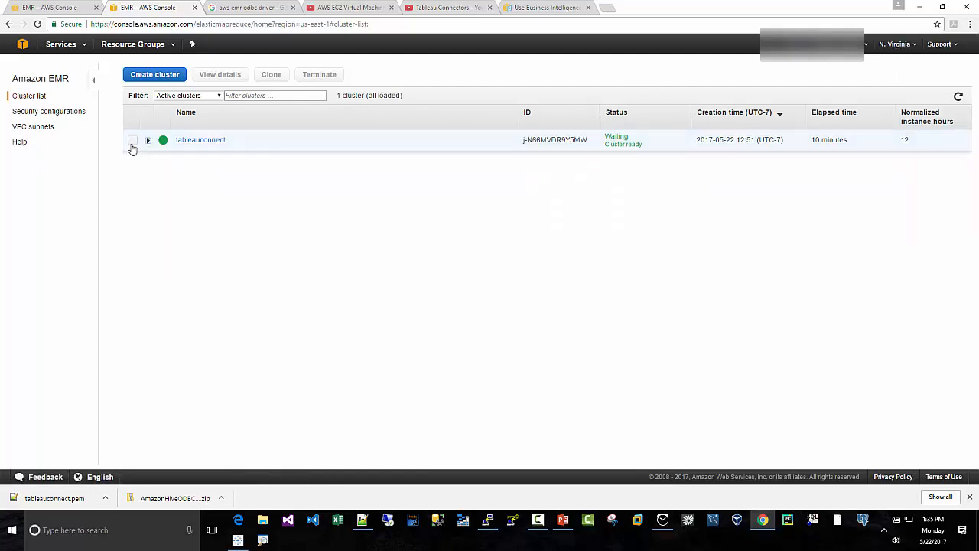
click(132, 140)
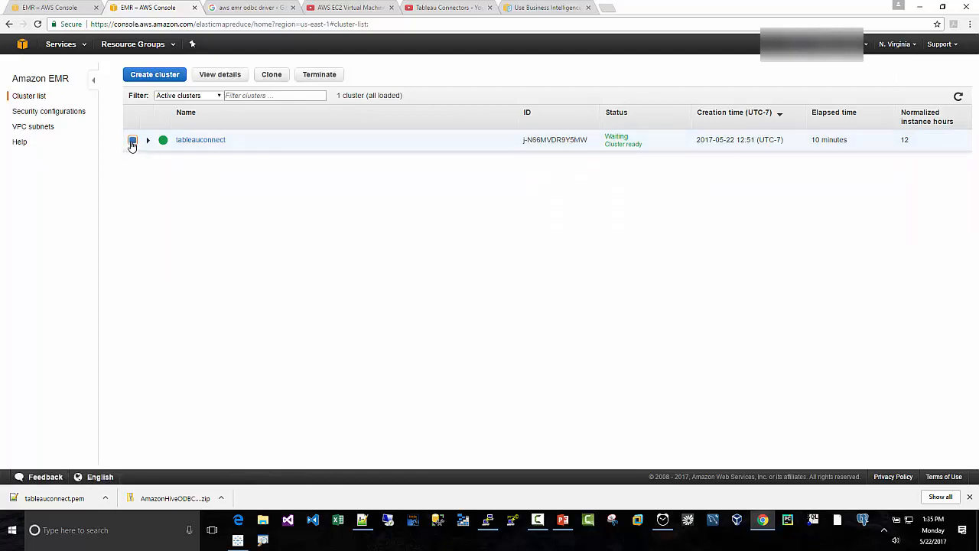
click(320, 74)
click(610, 304)
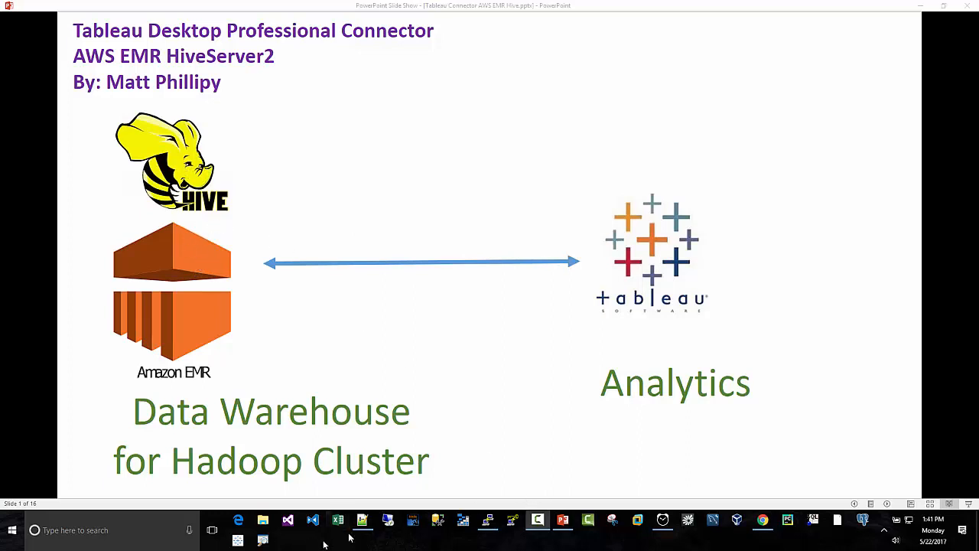
- View the Tableau Connectors playlist on YouTube in Chrome and return to the PowerPoint slide show, advancing to slide 2
click(763, 520)
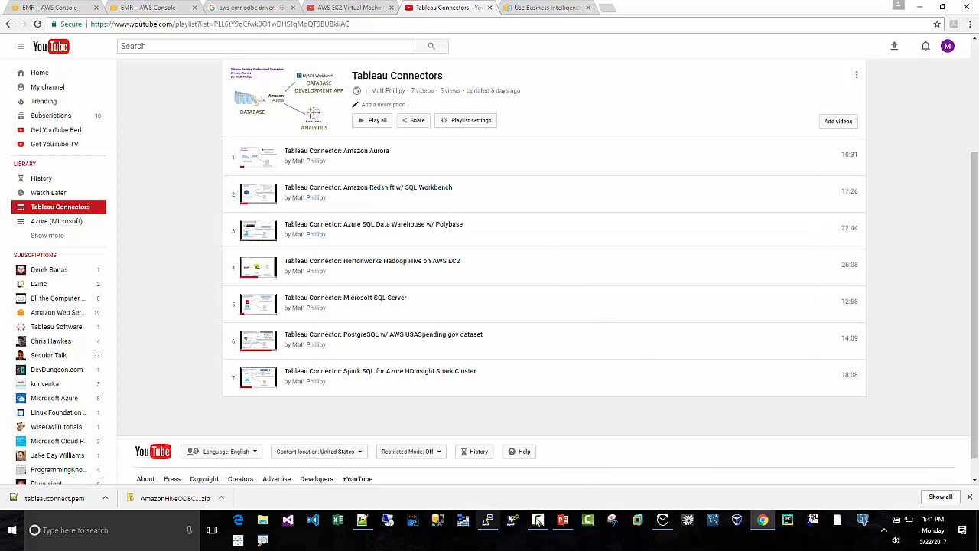
click(563, 520)
click(440, 357)
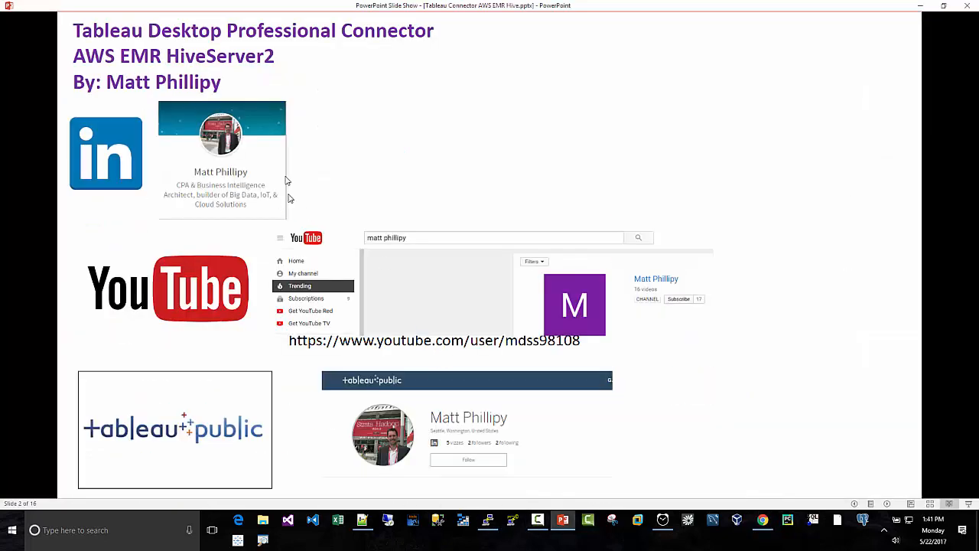